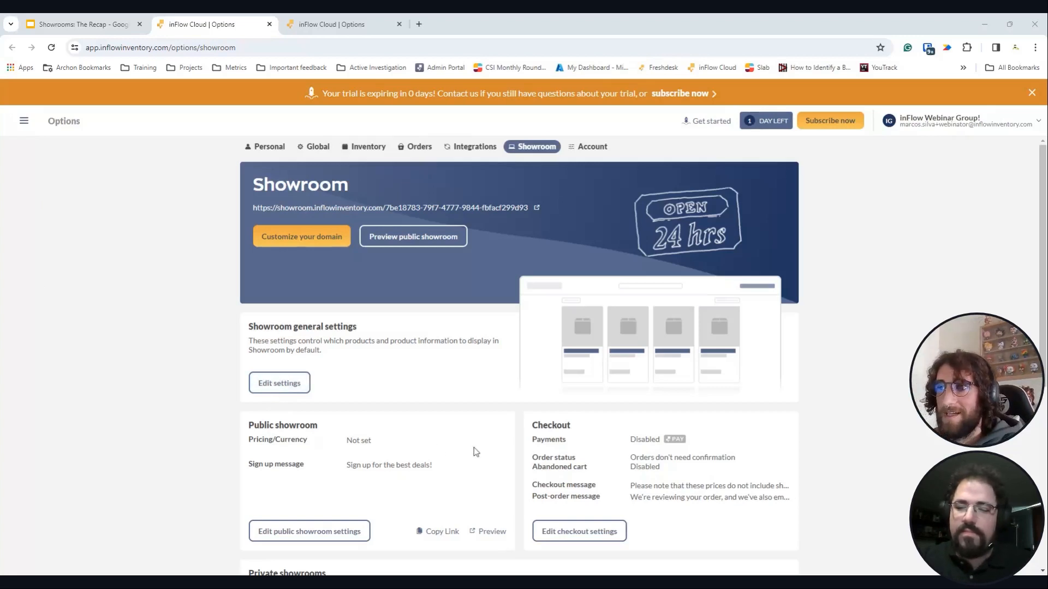
- Open Showroom general settings and set the theme colour to teal, after trying orange and blue
{"action": "scroll", "coordinate": [474, 451], "scroll_direction": "down", "scroll_amount": 1}
{"action": "scroll", "coordinate": [475, 452], "scroll_direction": "up", "scroll_amount": 1}
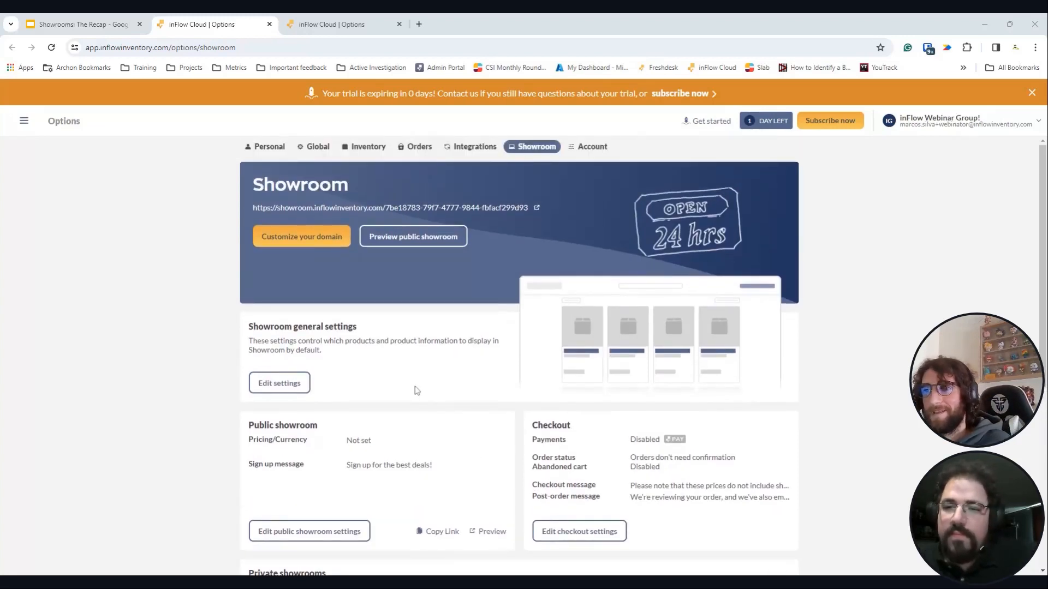
{"action": "left_click", "coordinate": [280, 386]}
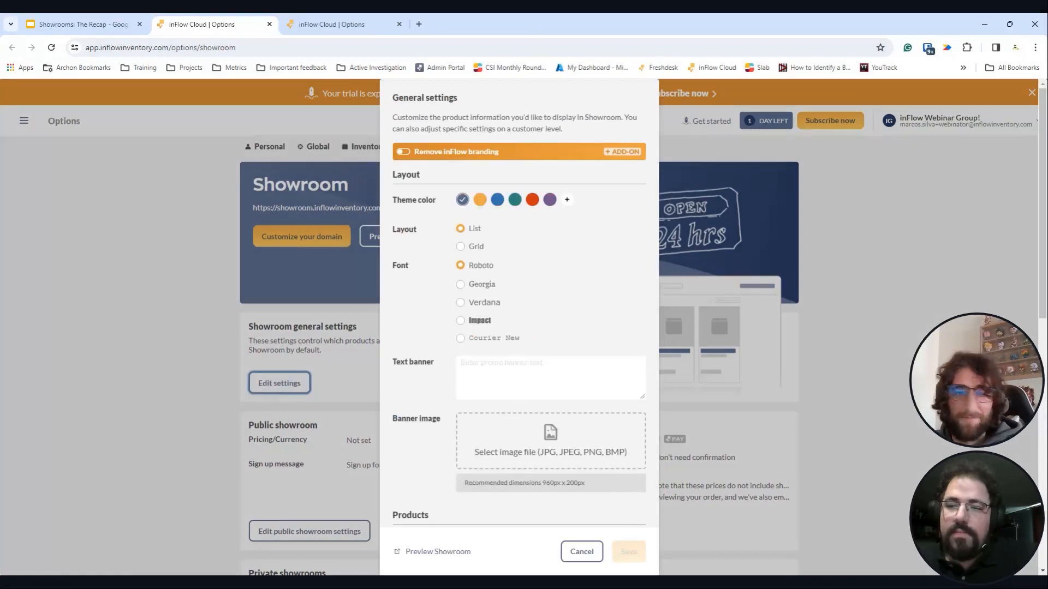
{"action": "left_click", "coordinate": [479, 200]}
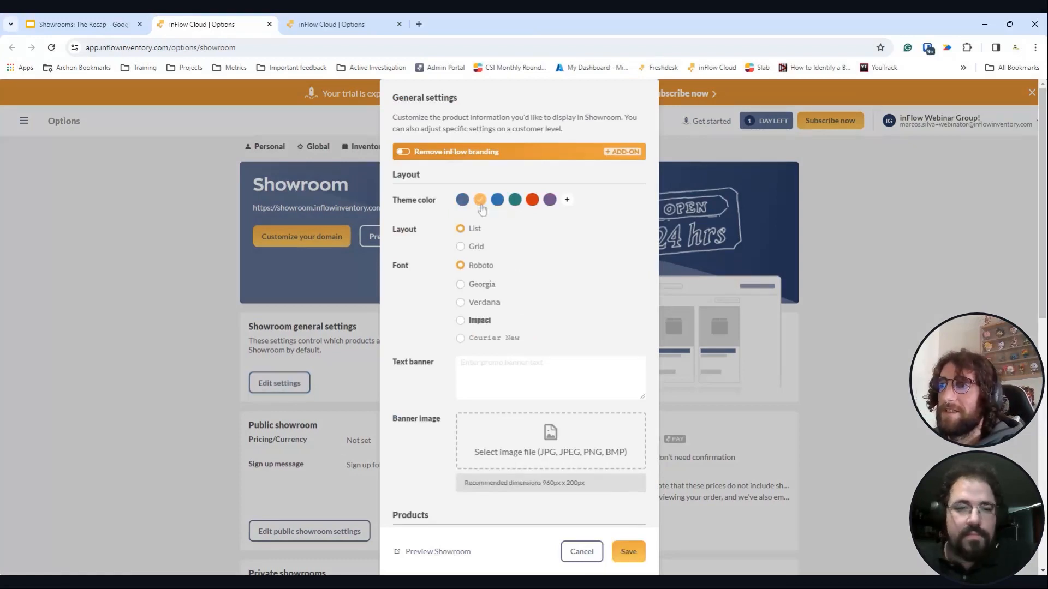
{"action": "left_click", "coordinate": [499, 203]}
{"action": "left_click", "coordinate": [514, 203]}
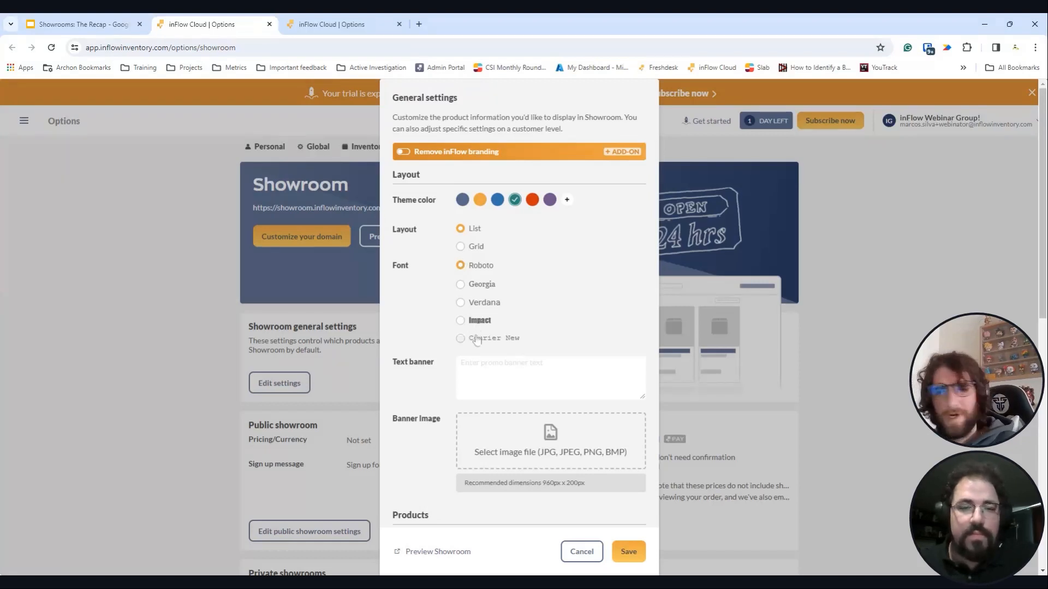
- Enter 'Hello Webinar' as the showroom banner text
{"action": "left_click", "coordinate": [515, 362]}
{"action": "type", "text": "H"}
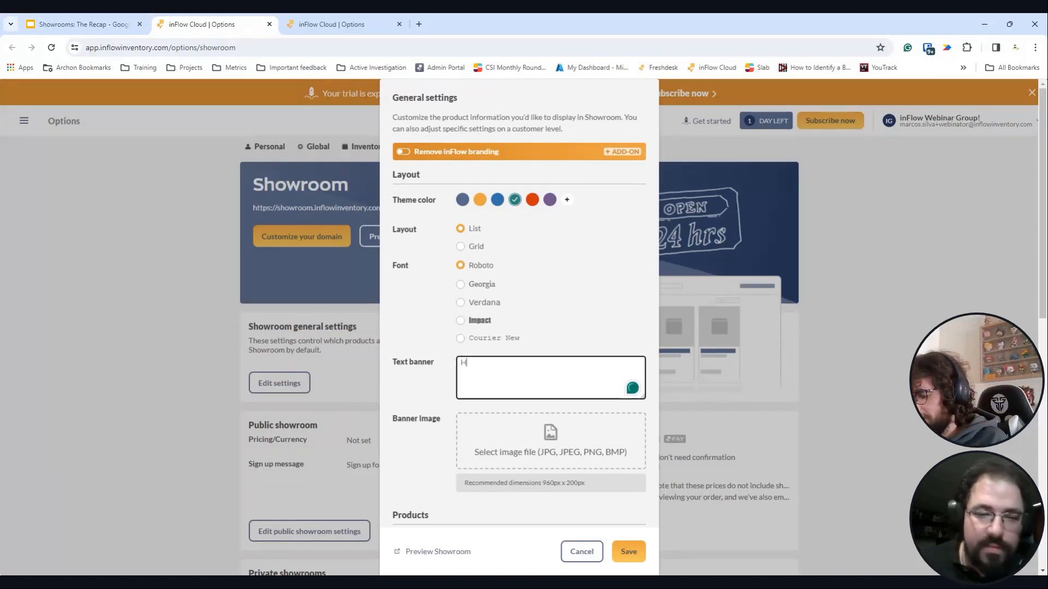
{"action": "type", "text": "ello "}
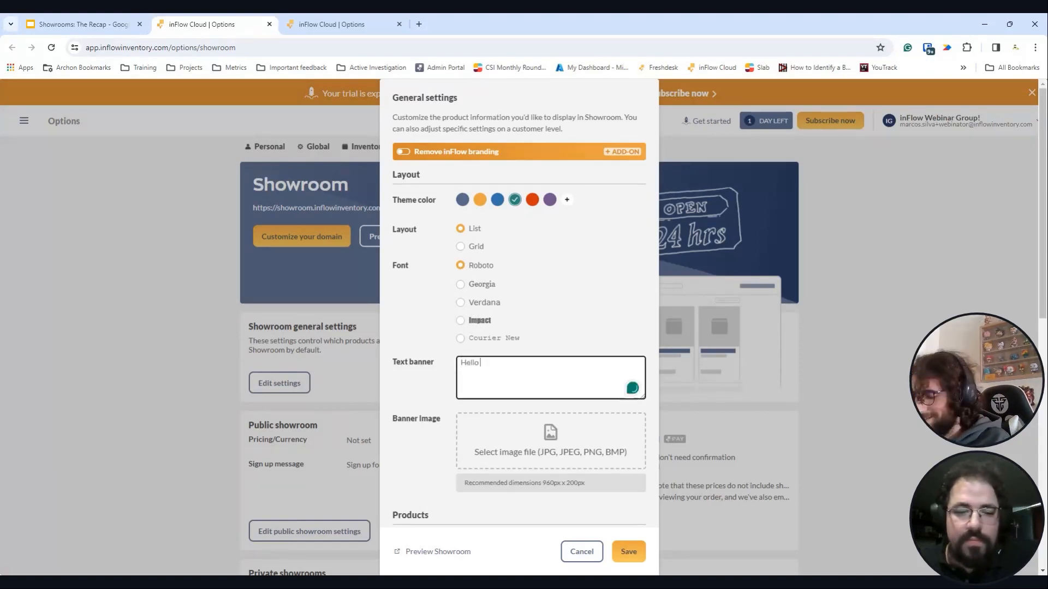
{"action": "type", "text": "Webinar!"}
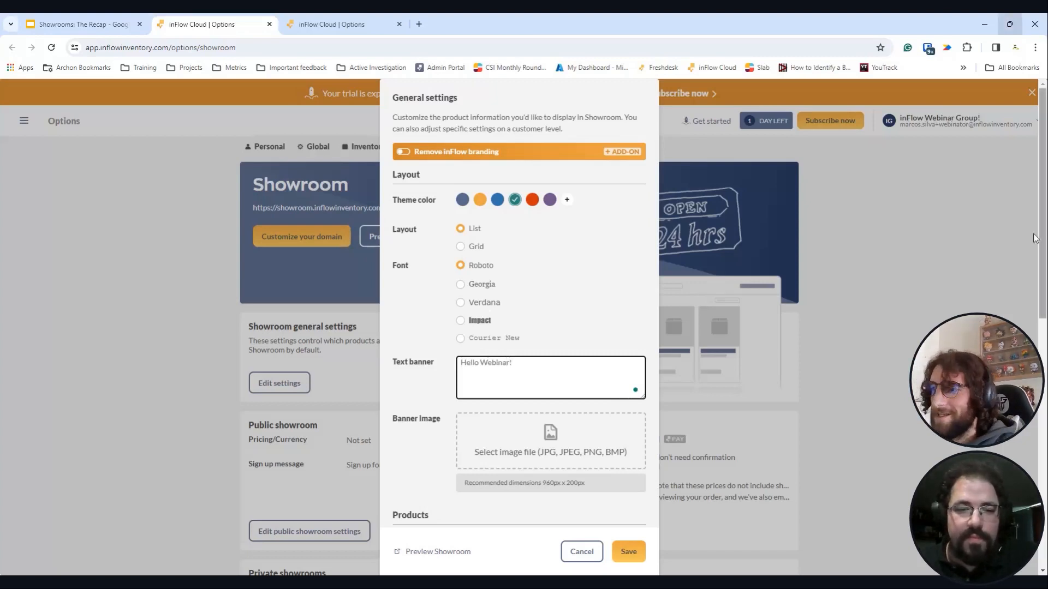
{"action": "scroll", "coordinate": [568, 270], "scroll_direction": "down", "scroll_amount": 3}
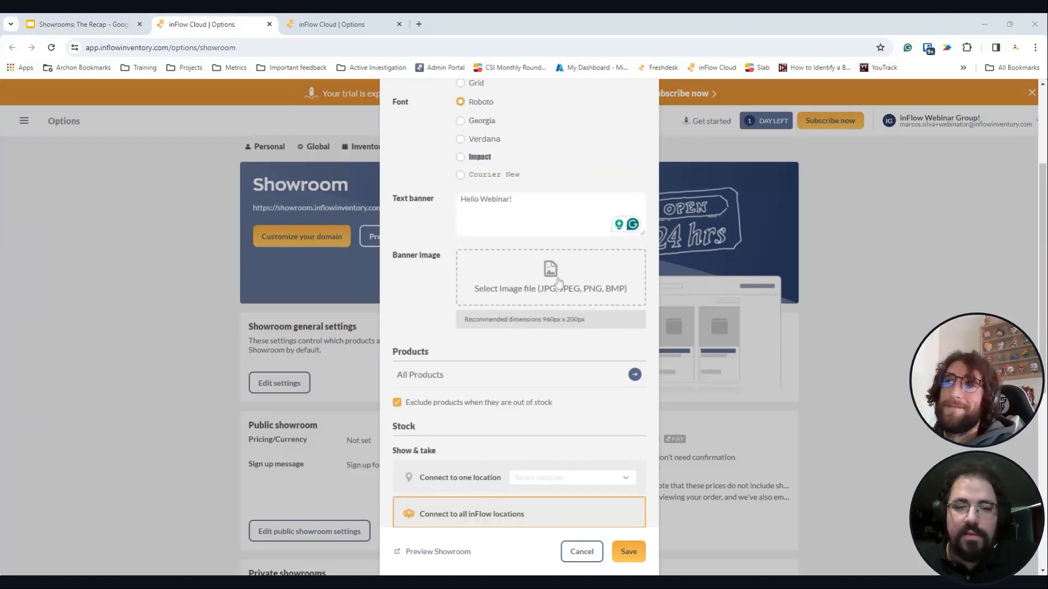
- Upload a dog photo as the banner image and adjust its crop
{"action": "left_click", "coordinate": [533, 365]}
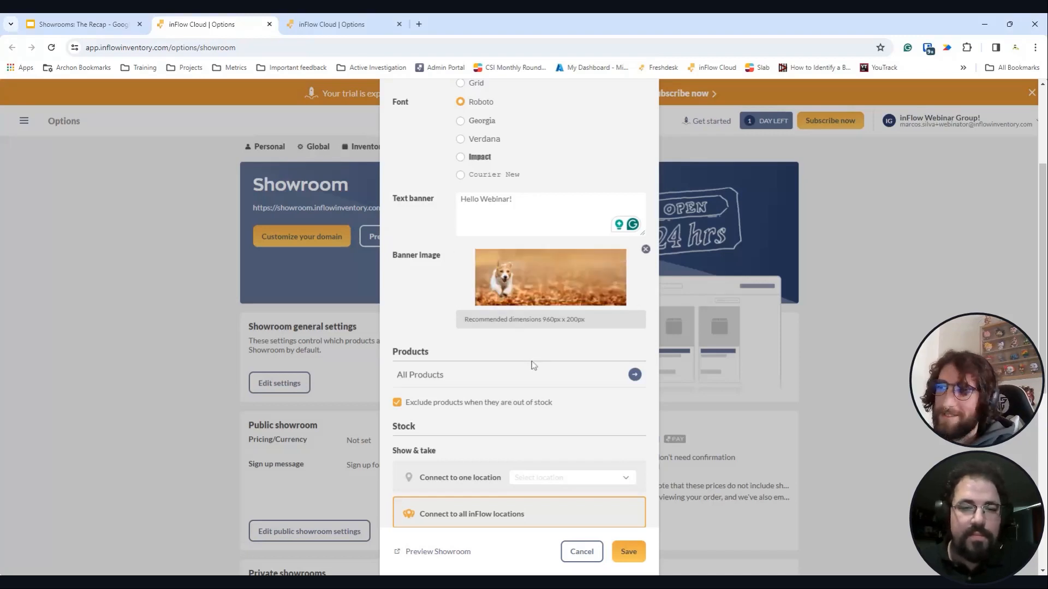
{"action": "left_click_drag", "start_coordinate": [571, 275], "coordinate": [573, 286]}
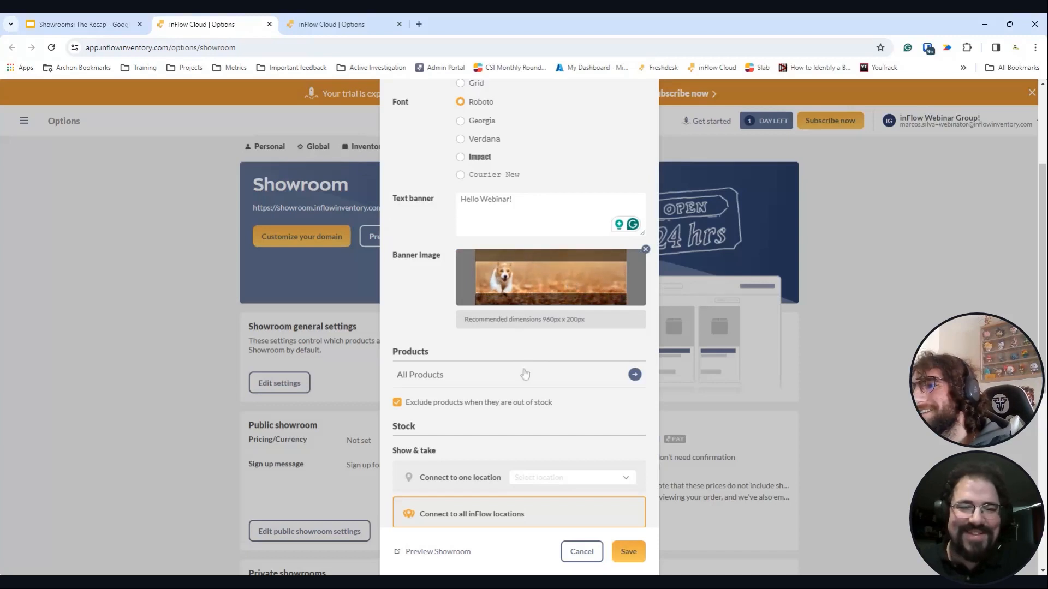
{"action": "scroll", "coordinate": [450, 375], "scroll_direction": "down", "scroll_amount": 2}
{"action": "left_click", "coordinate": [634, 266]}
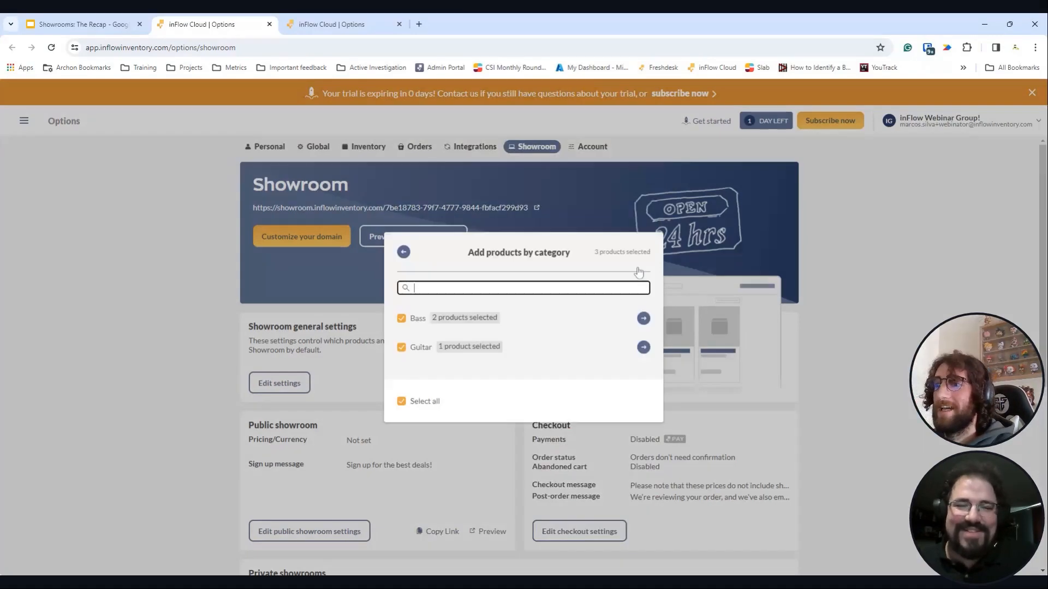
{"action": "left_click", "coordinate": [414, 288]}
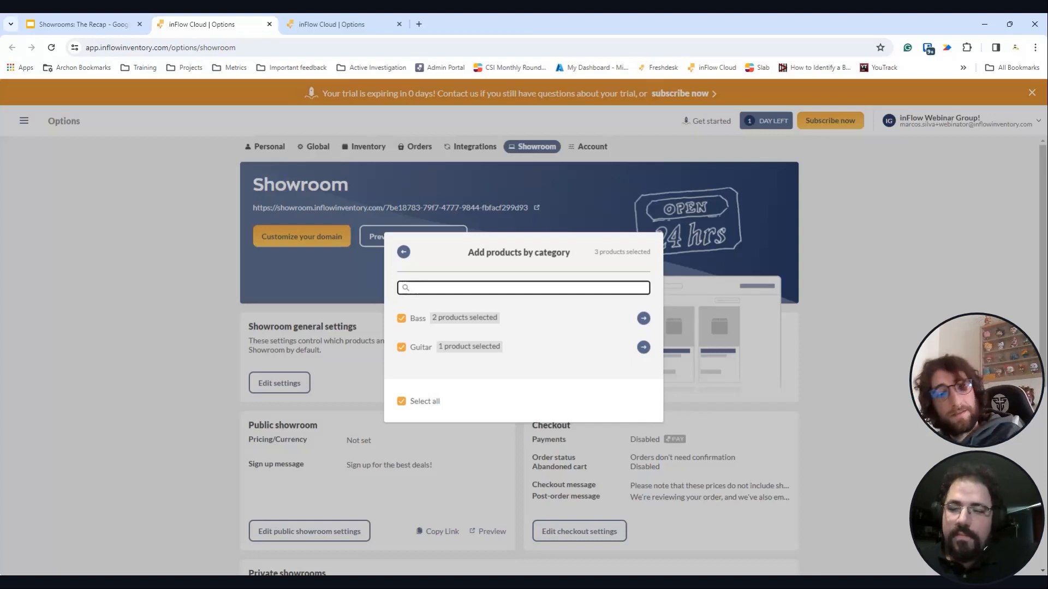
{"action": "left_click", "coordinate": [403, 251]}
{"action": "scroll", "coordinate": [566, 350], "scroll_direction": "down", "scroll_amount": 8}
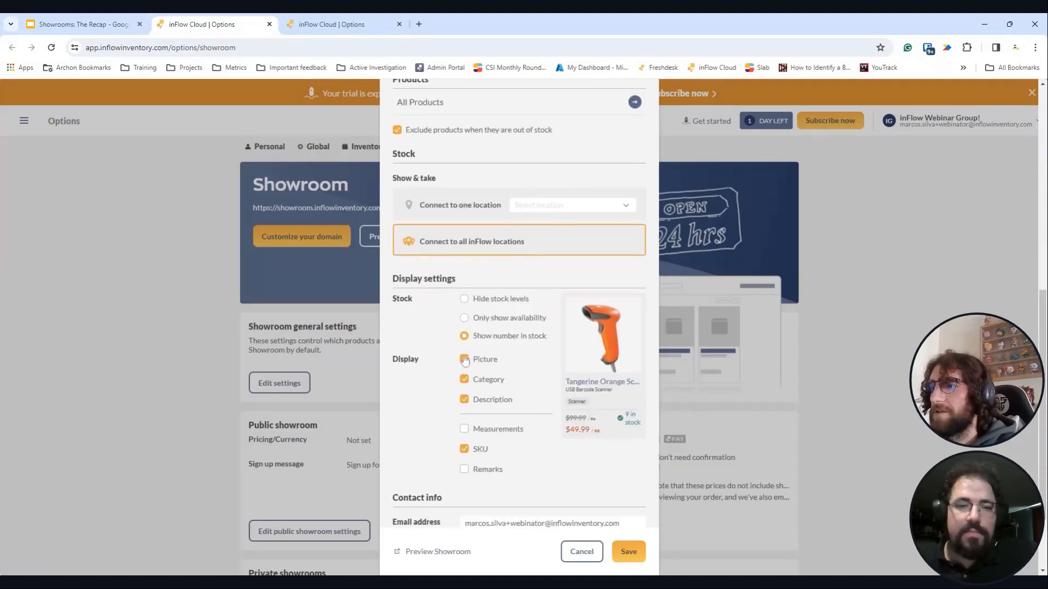
- Show stock as availability only, connect it to the Store location, and save the settings
{"action": "left_click", "coordinate": [464, 318]}
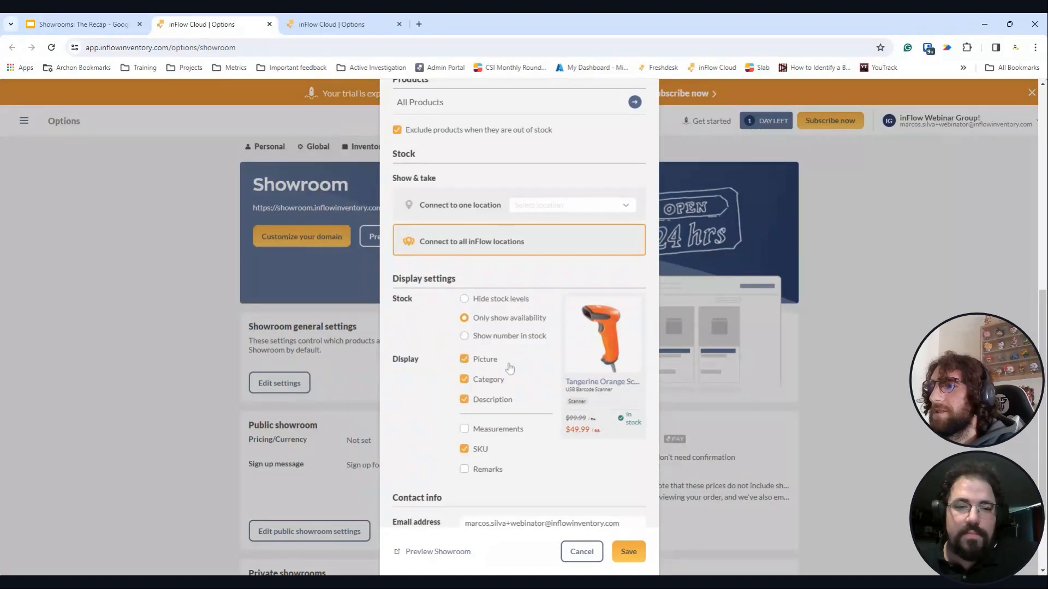
{"action": "scroll", "coordinate": [509, 368], "scroll_direction": "down", "scroll_amount": 2}
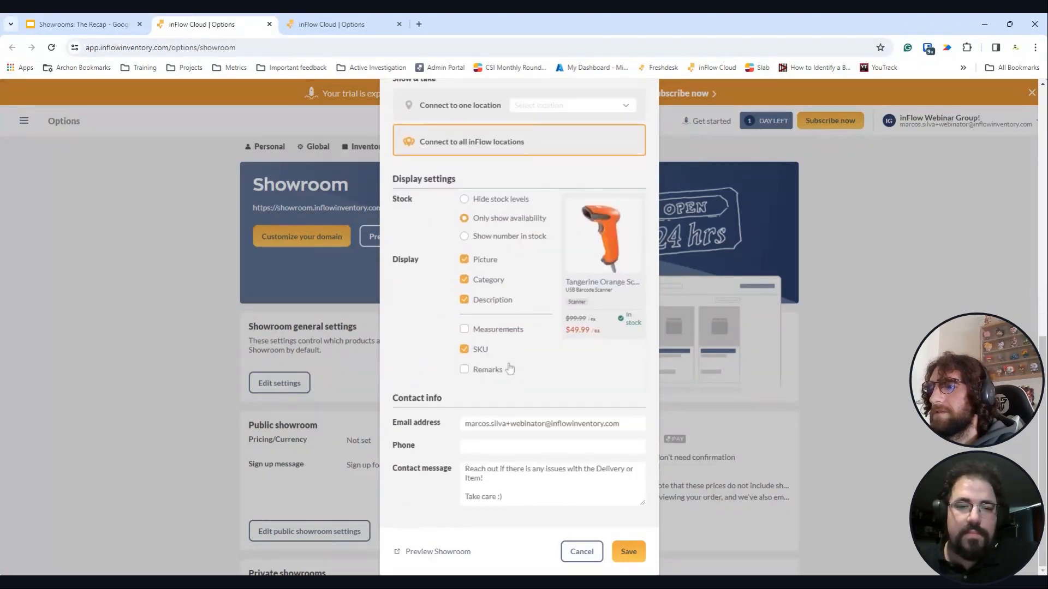
{"action": "scroll", "coordinate": [509, 368], "scroll_direction": "up", "scroll_amount": 6}
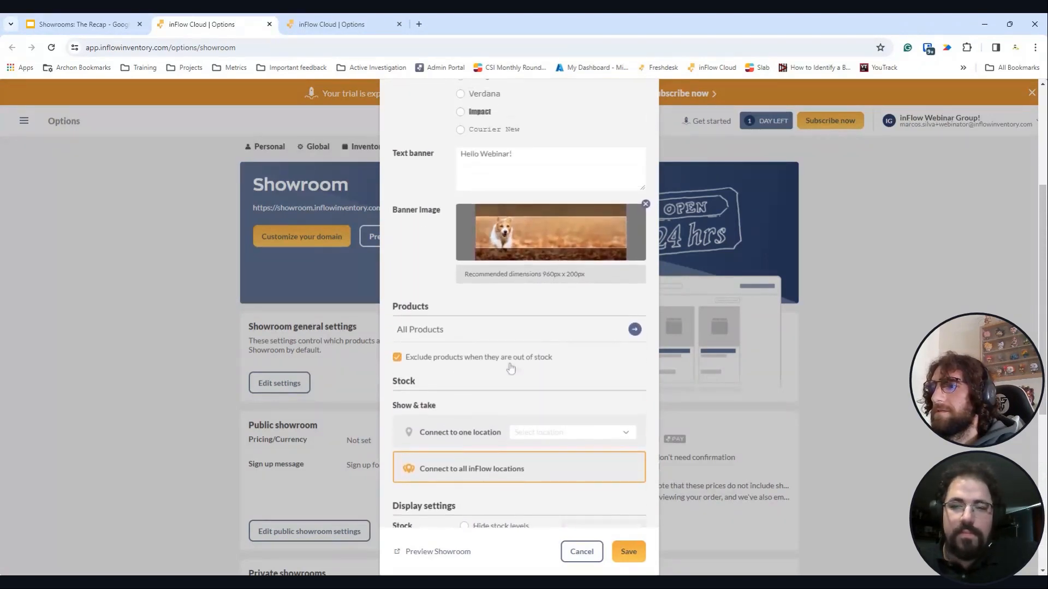
{"action": "left_click", "coordinate": [548, 432]}
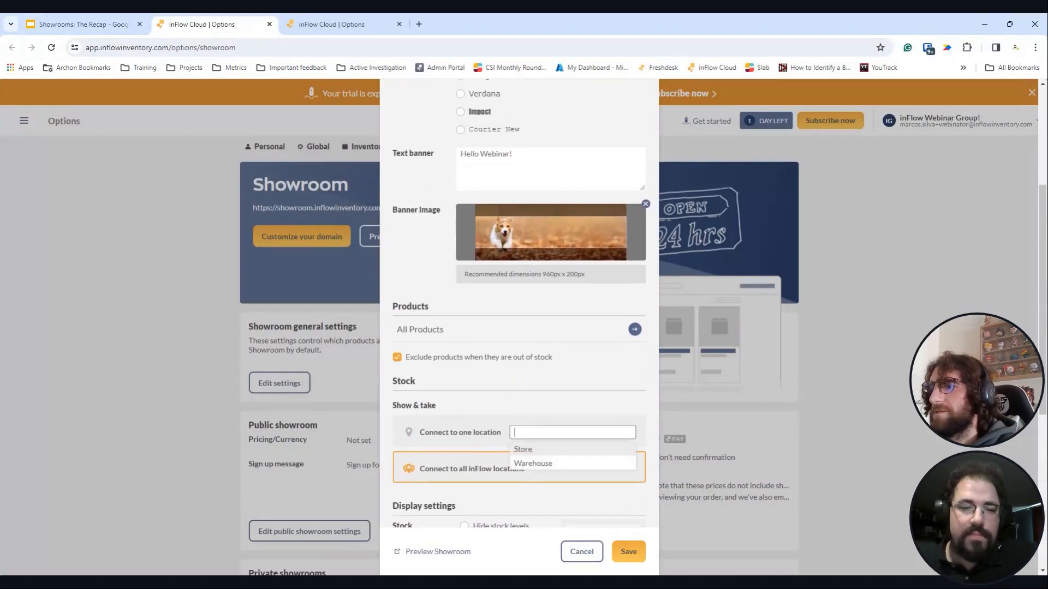
{"action": "left_click", "coordinate": [548, 451]}
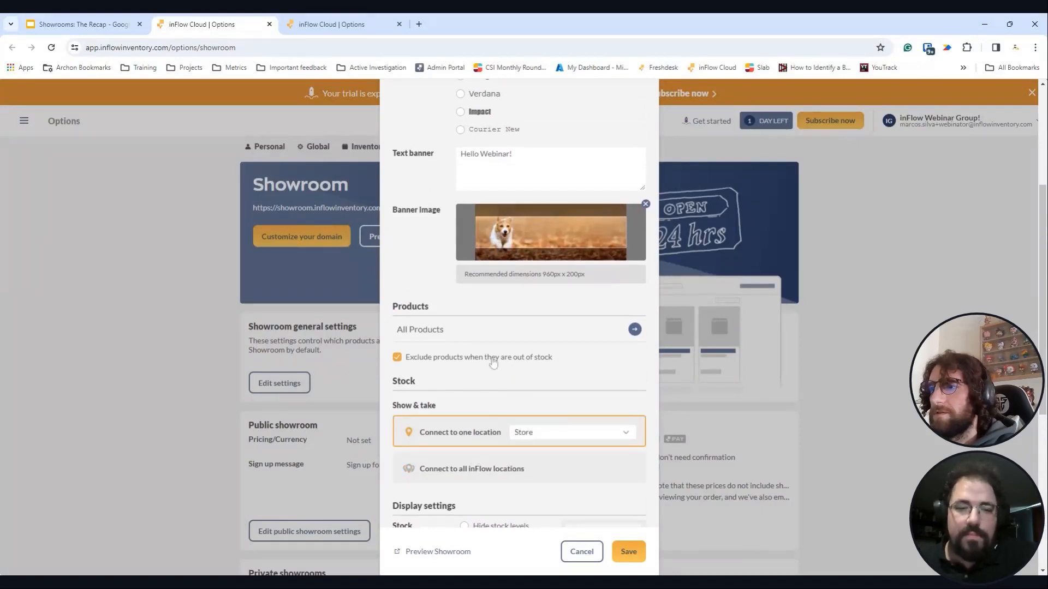
{"action": "scroll", "coordinate": [481, 364], "scroll_direction": "down", "scroll_amount": 4}
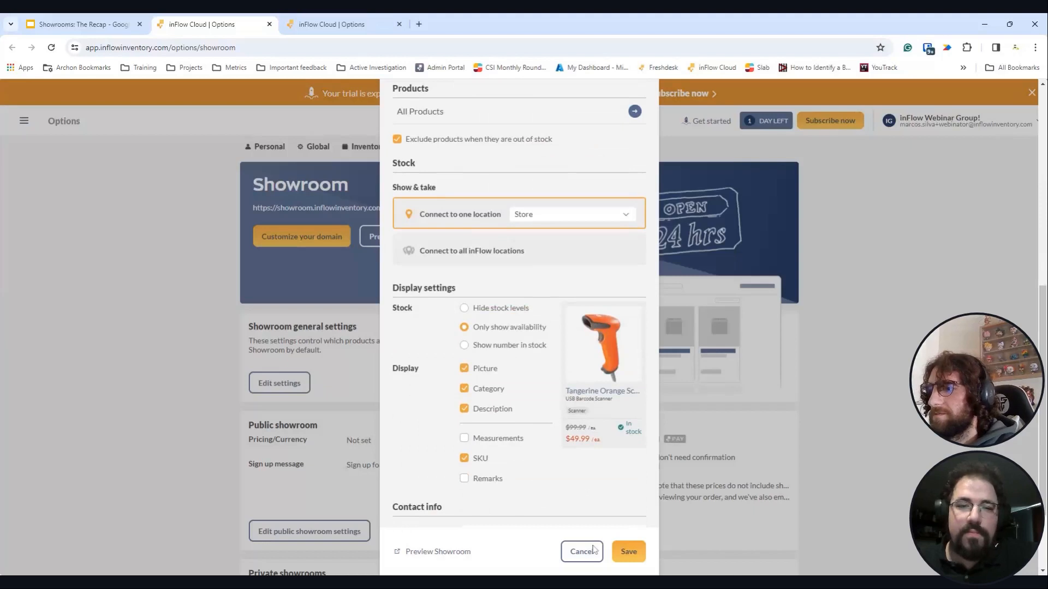
{"action": "left_click", "coordinate": [628, 552]}
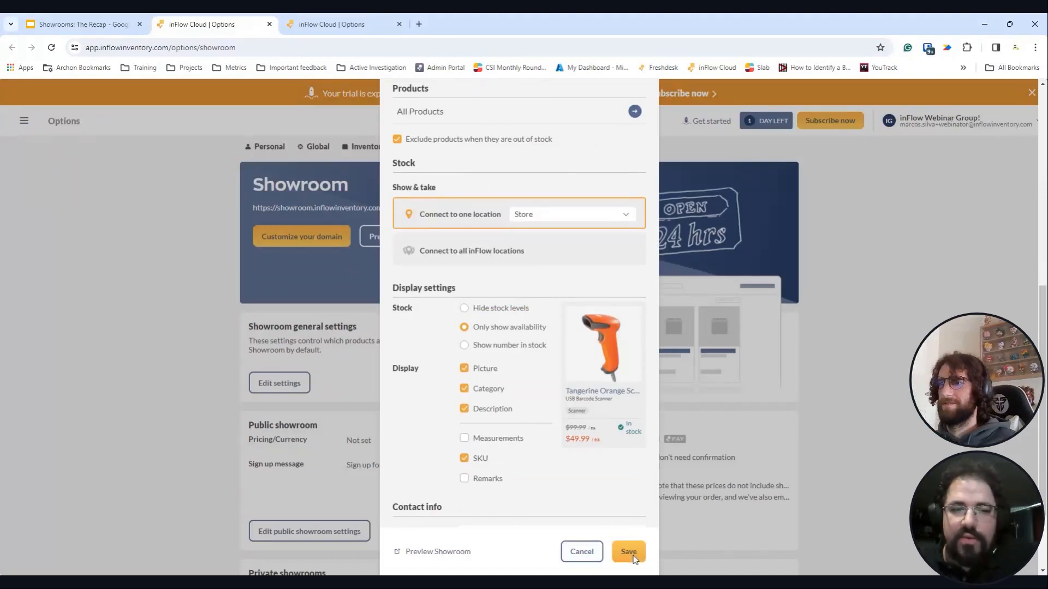
{"action": "left_click", "coordinate": [628, 553]}
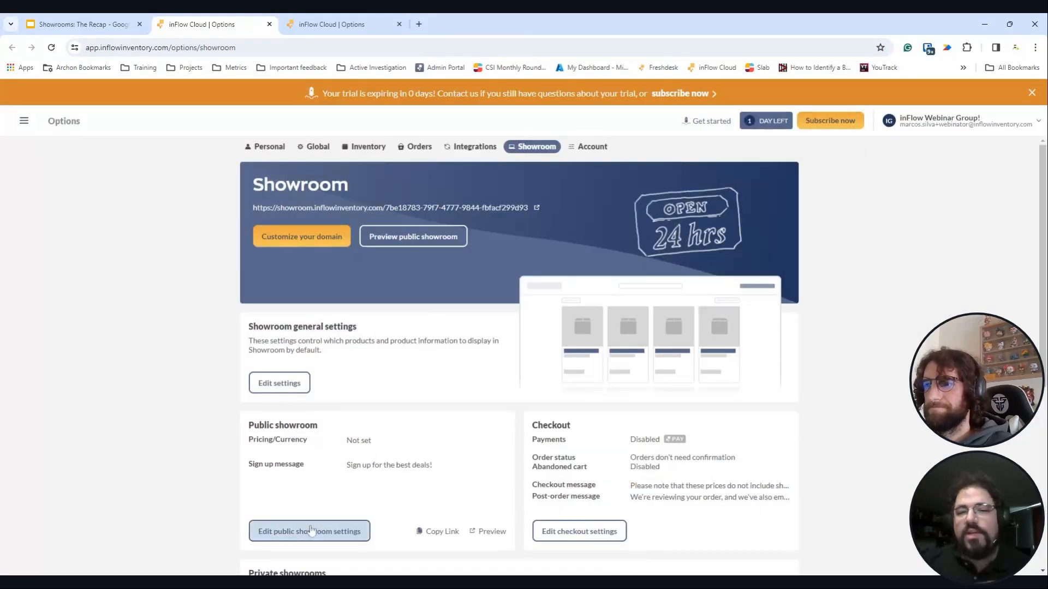
- Reopen Showroom general settings and review the Stock, Display and Contact info sections
{"action": "left_click", "coordinate": [279, 383]}
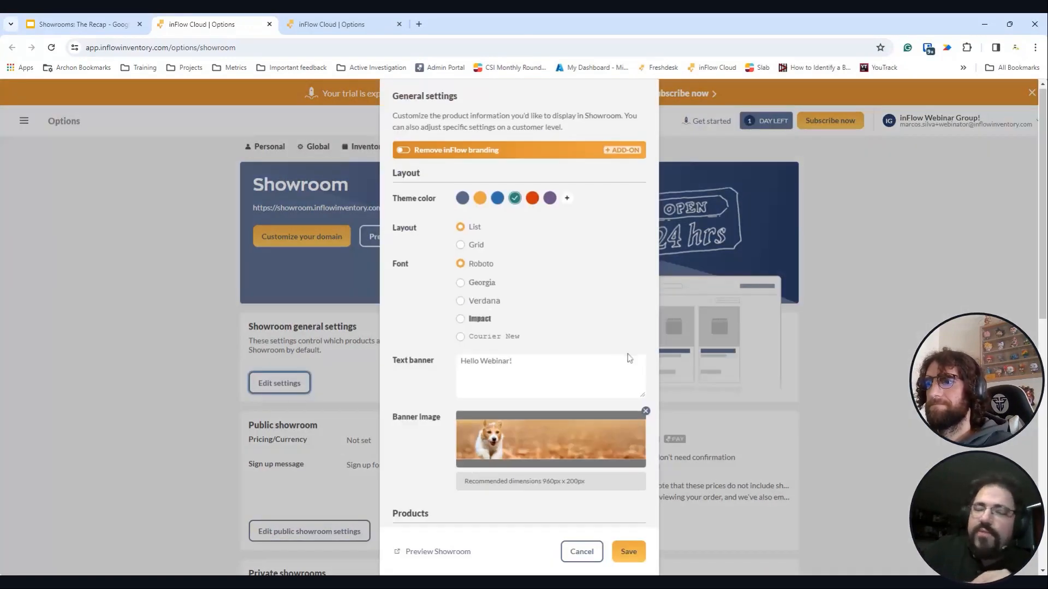
{"action": "scroll", "coordinate": [629, 358], "scroll_direction": "down", "scroll_amount": 10}
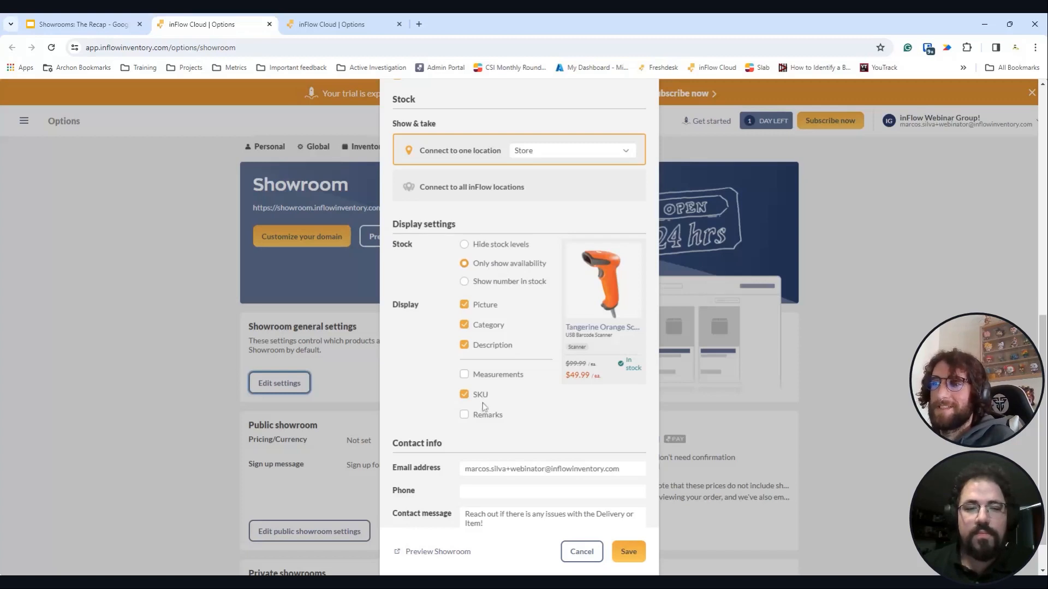
- Review the contact message about Delivery or Item issues and save the general settings
{"action": "scroll", "coordinate": [502, 388], "scroll_direction": "down", "scroll_amount": 1}
{"action": "scroll", "coordinate": [502, 389], "scroll_direction": "up", "scroll_amount": 1}
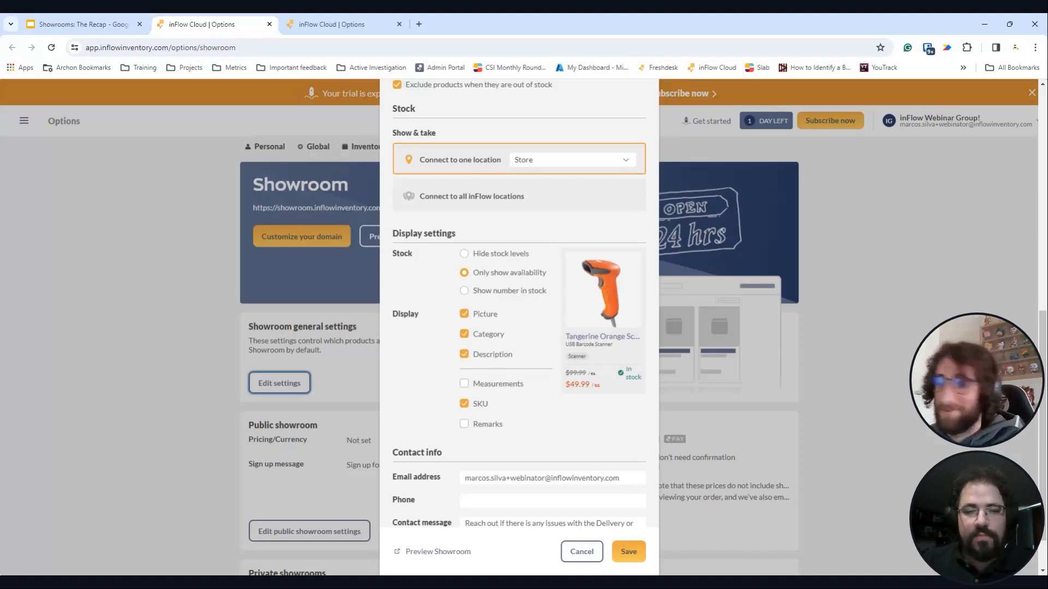
{"action": "scroll", "coordinate": [620, 460], "scroll_direction": "down", "scroll_amount": 1}
{"action": "left_click", "coordinate": [616, 479]}
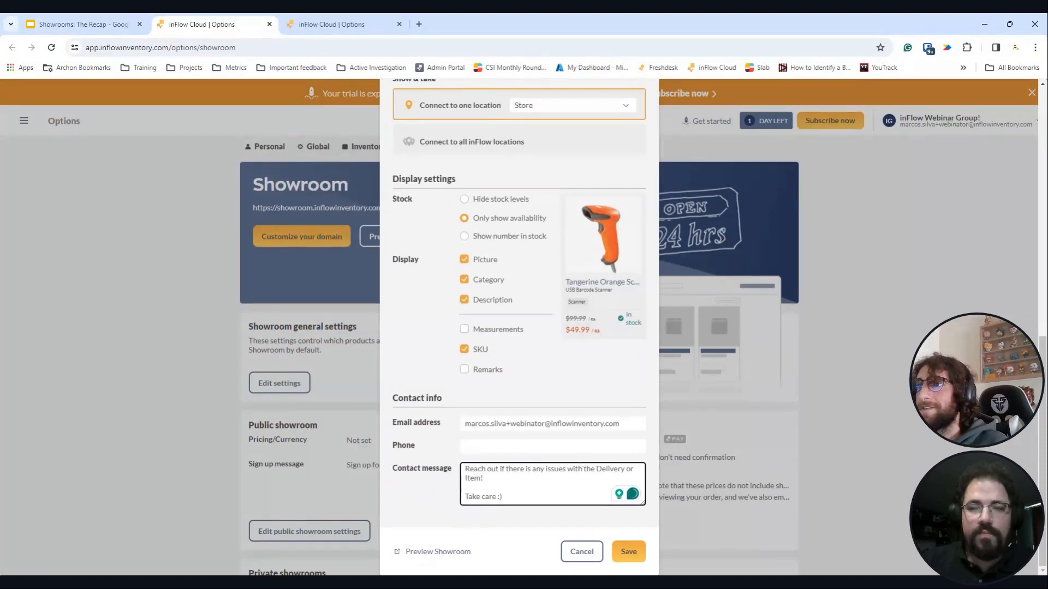
{"action": "scroll", "coordinate": [617, 565], "scroll_direction": "up", "scroll_amount": 1}
{"action": "scroll", "coordinate": [617, 564], "scroll_direction": "down", "scroll_amount": 1}
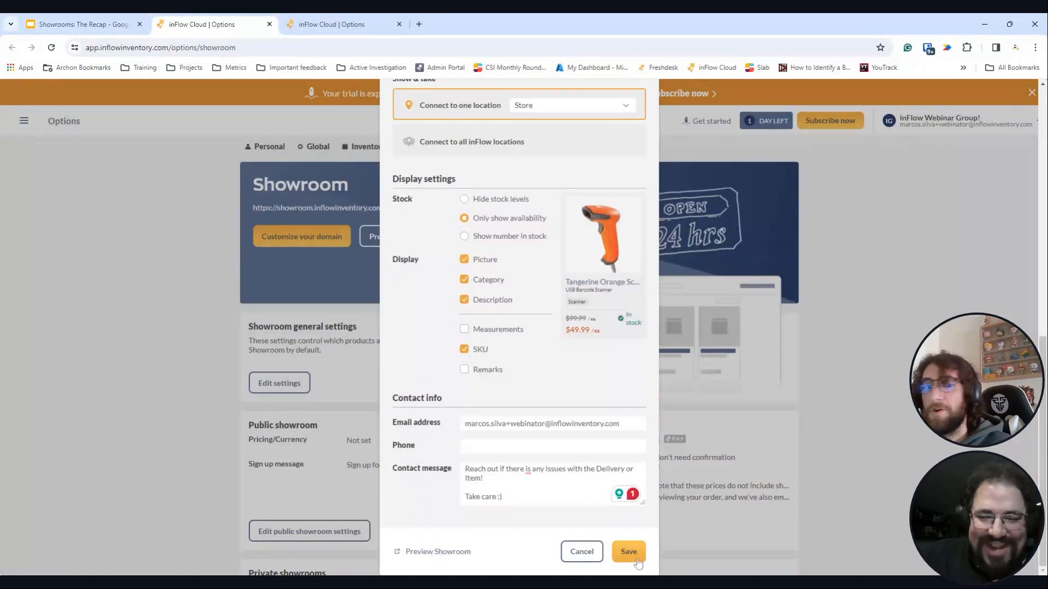
{"action": "left_click", "coordinate": [636, 562]}
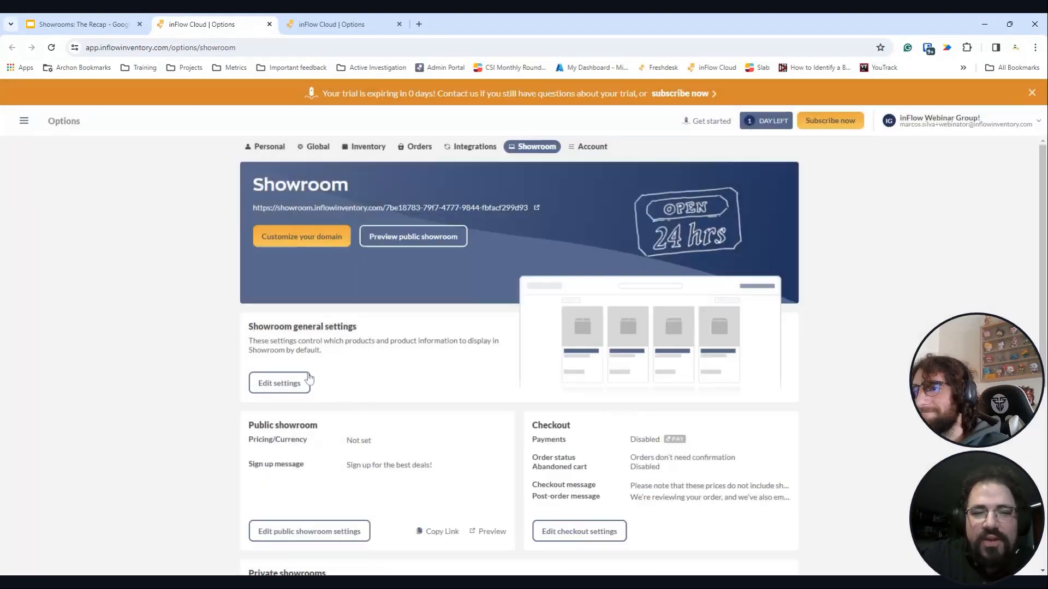
- Reopen Showroom general settings and scroll down to Display settings
{"action": "scroll", "coordinate": [443, 355], "scroll_direction": "down", "scroll_amount": 1}
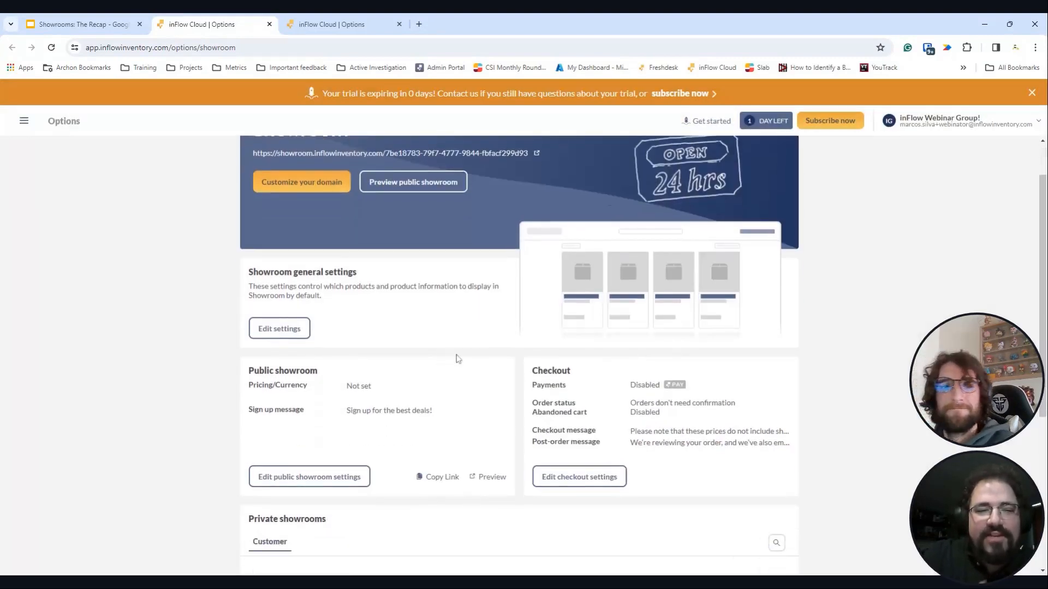
{"action": "left_click", "coordinate": [307, 329]}
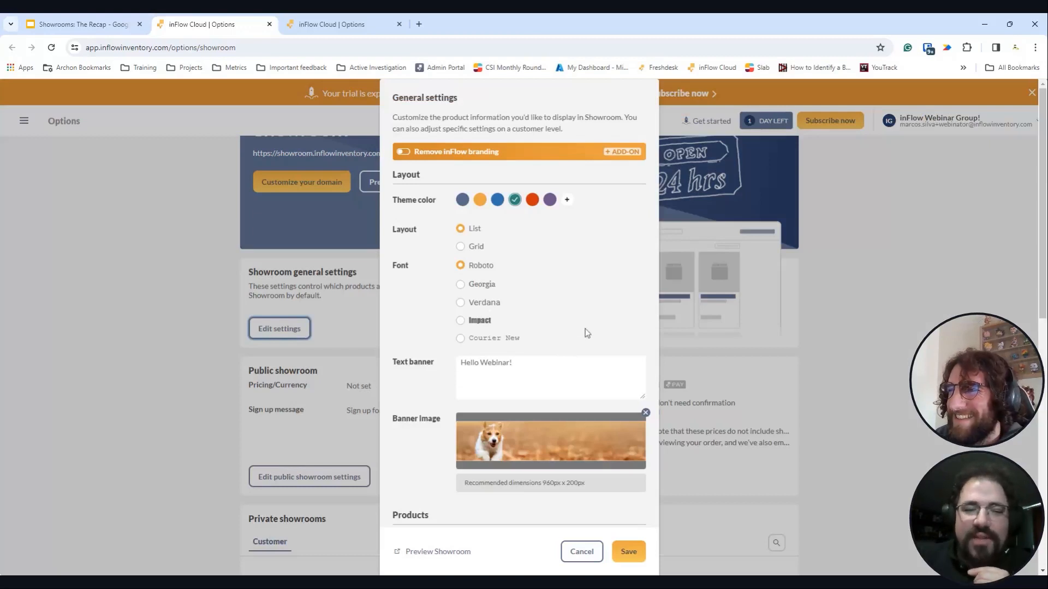
{"action": "scroll", "coordinate": [585, 329], "scroll_direction": "down", "scroll_amount": 9}
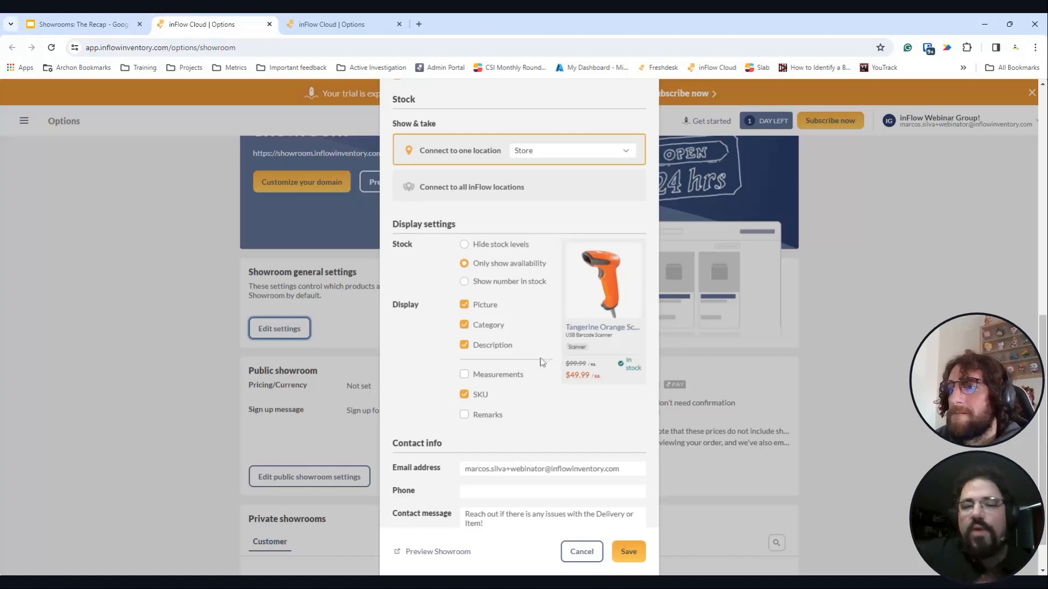
- Turn on Description and Category in the showroom display settings
{"action": "left_click", "coordinate": [464, 346]}
{"action": "left_click", "coordinate": [464, 325]}
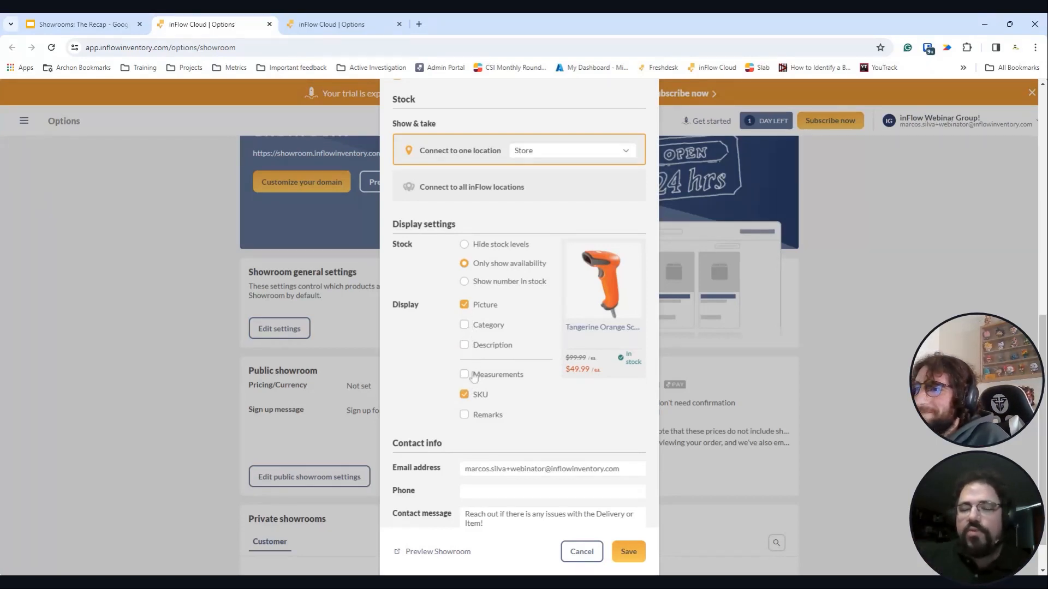
{"action": "left_click", "coordinate": [464, 345]}
{"action": "left_click", "coordinate": [465, 325]}
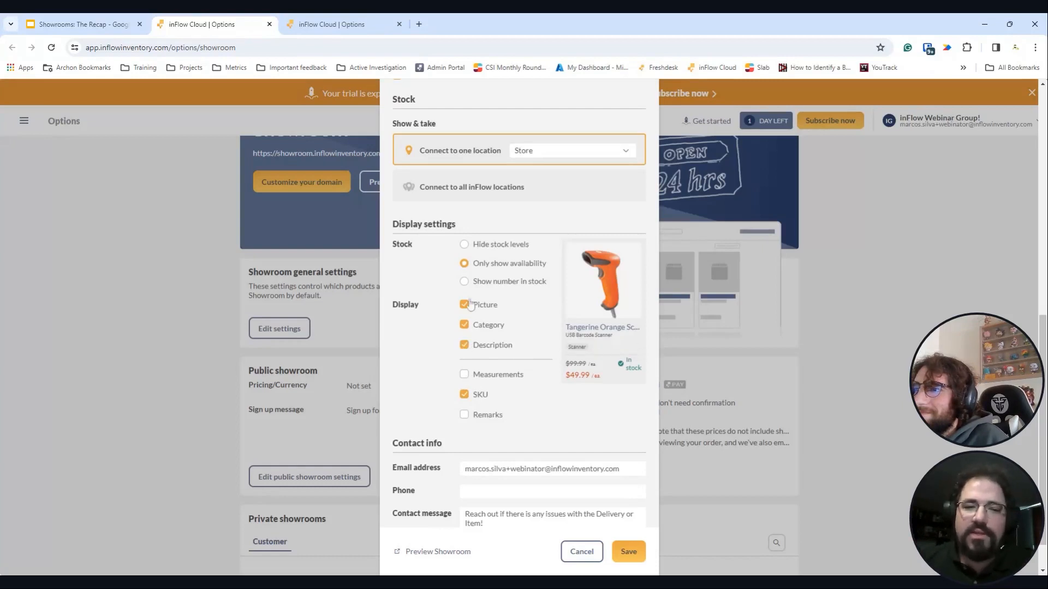
- Keep stock on 'Only show availability' and save the general settings
{"action": "left_click", "coordinate": [464, 282]}
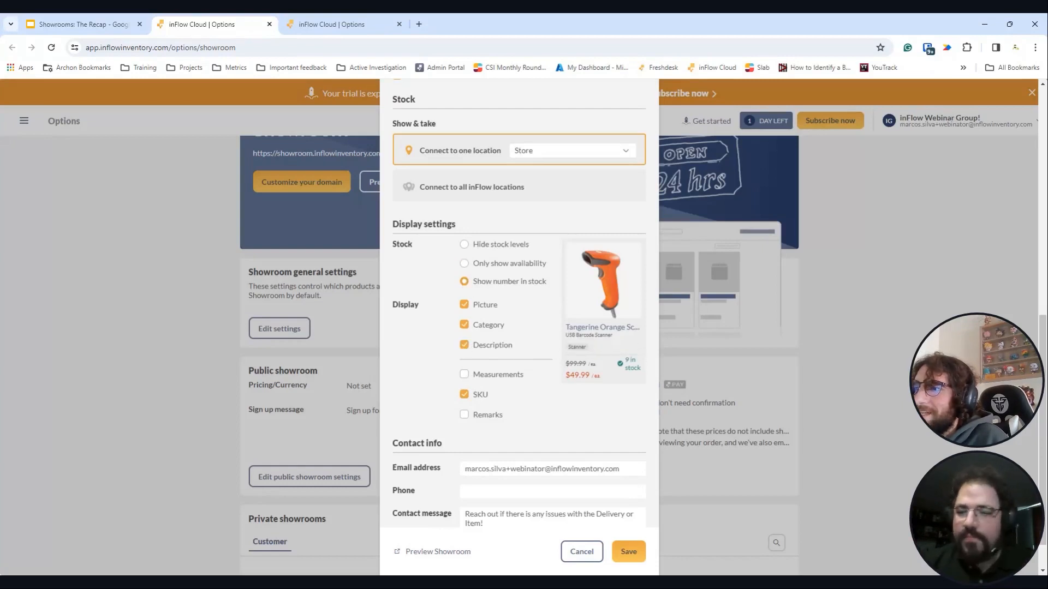
{"action": "left_click", "coordinate": [464, 264]}
{"action": "left_click", "coordinate": [464, 245]}
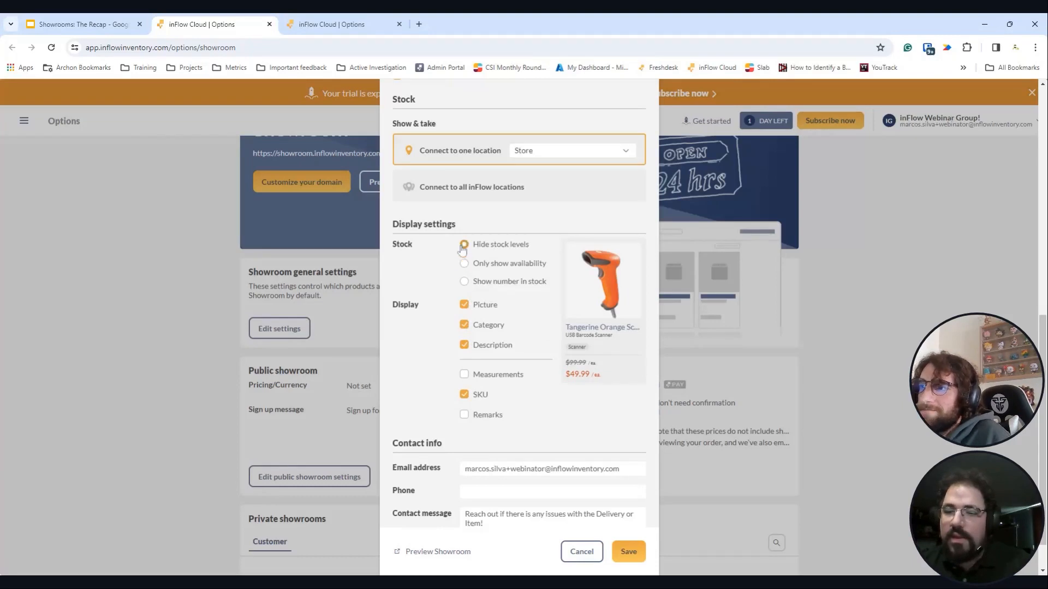
{"action": "left_click", "coordinate": [469, 265]}
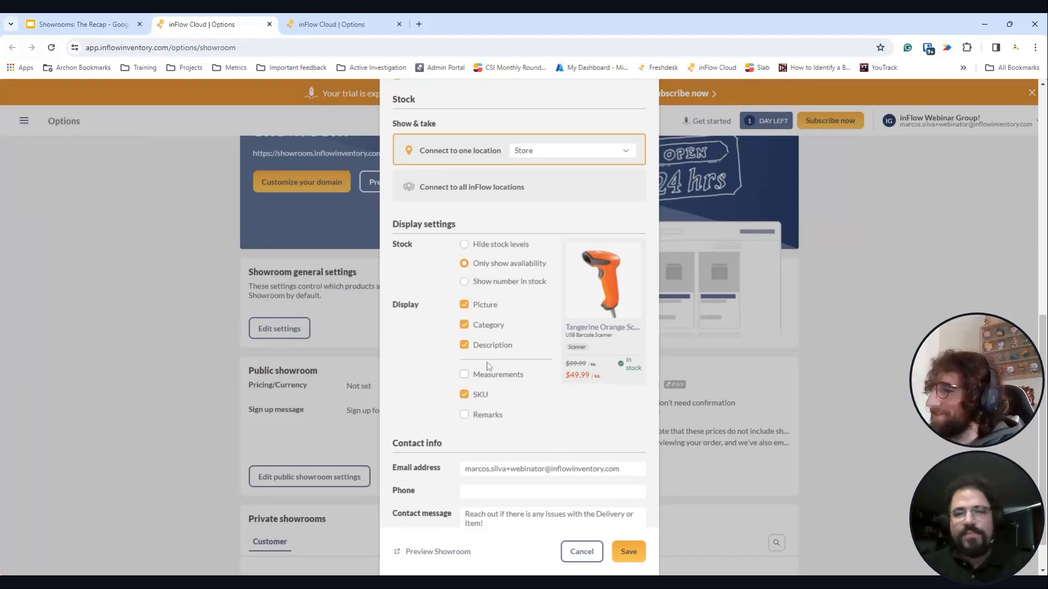
{"action": "scroll", "coordinate": [540, 460], "scroll_direction": "down", "scroll_amount": 1}
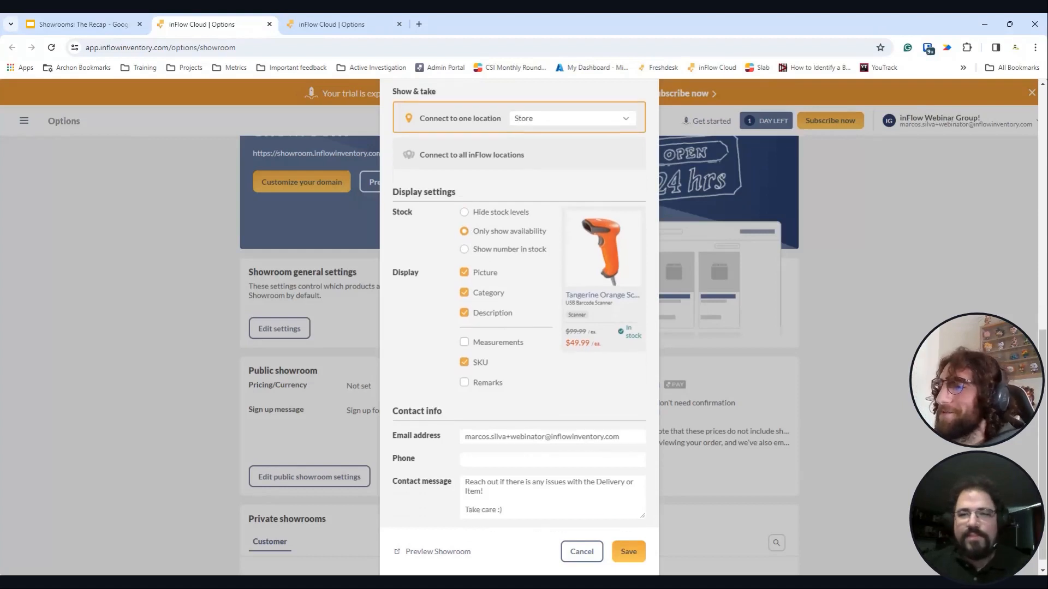
{"action": "left_click", "coordinate": [632, 558]}
{"action": "scroll", "coordinate": [377, 376], "scroll_direction": "down", "scroll_amount": 2}
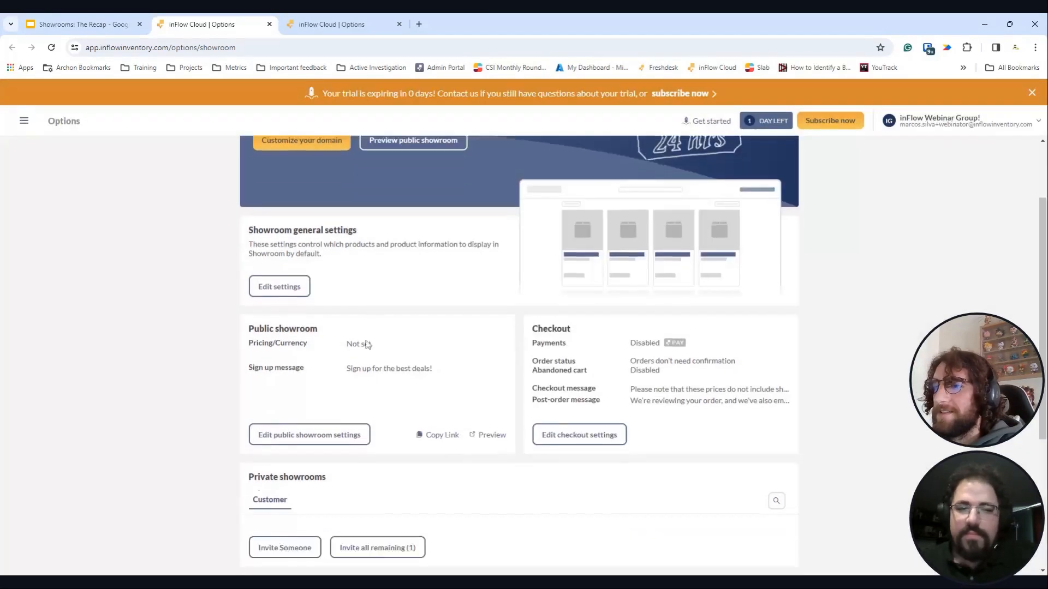
{"action": "scroll", "coordinate": [366, 404], "scroll_direction": "up", "scroll_amount": 1}
{"action": "left_click", "coordinate": [352, 423]}
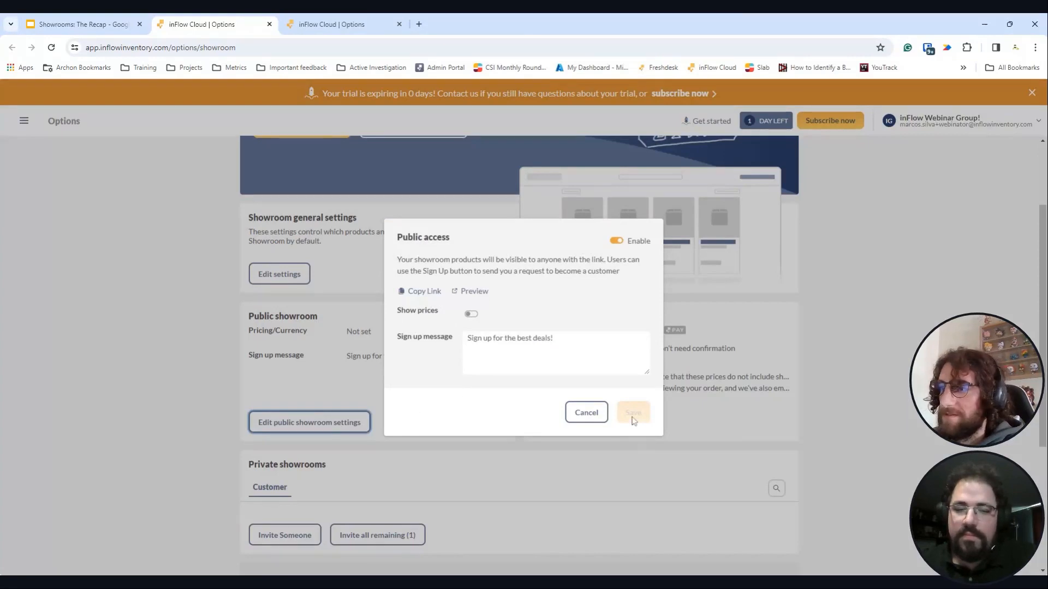
{"action": "left_click", "coordinate": [586, 413]}
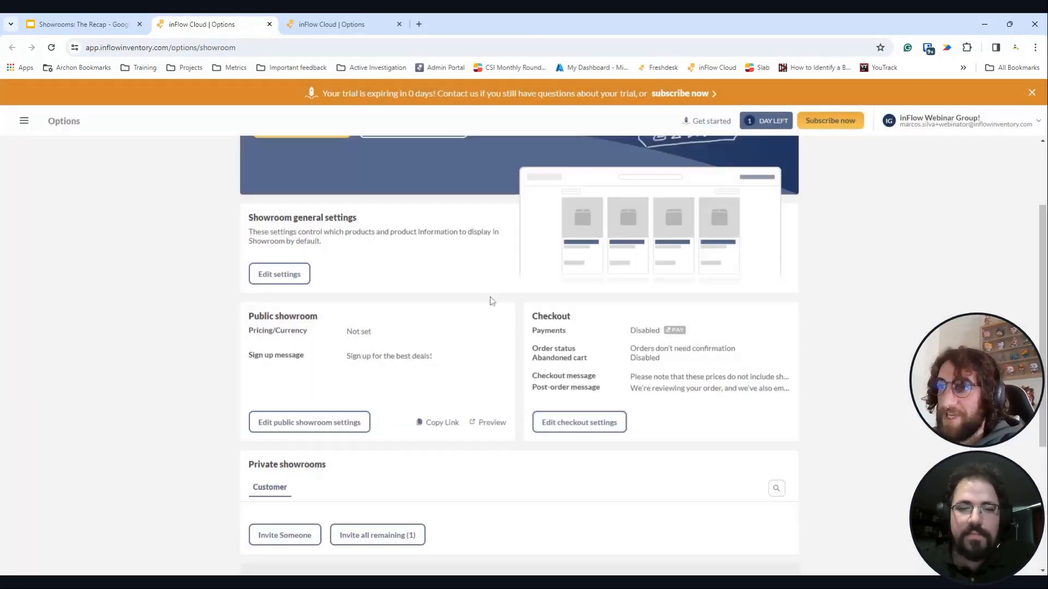
{"action": "scroll", "coordinate": [491, 300], "scroll_direction": "up", "scroll_amount": 3}
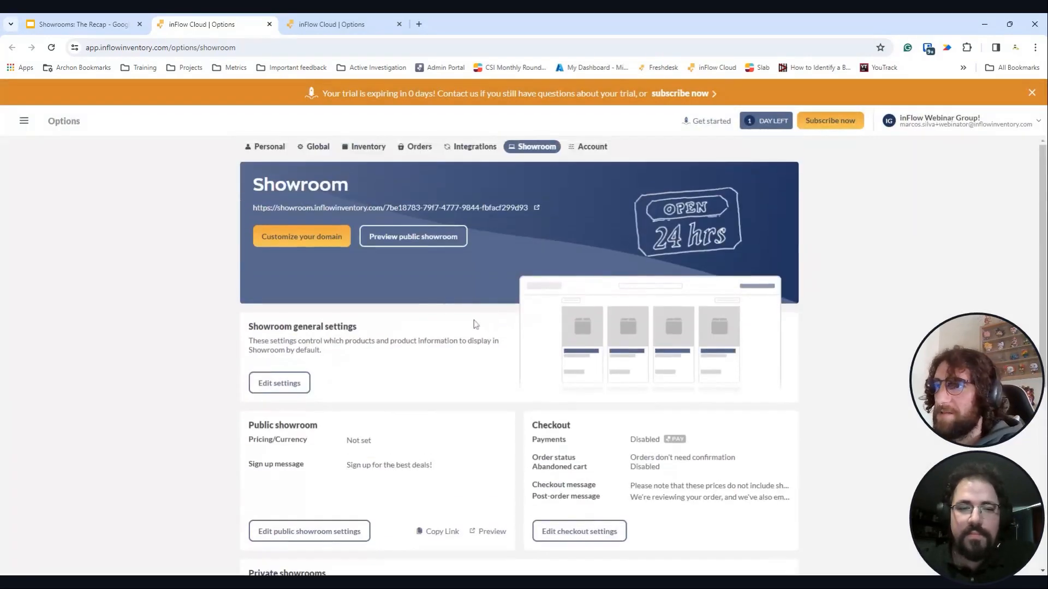
- Preview the public showroom, viewing the Fender Jaguar and Fender P-Bass product pages
{"action": "left_click", "coordinate": [437, 244]}
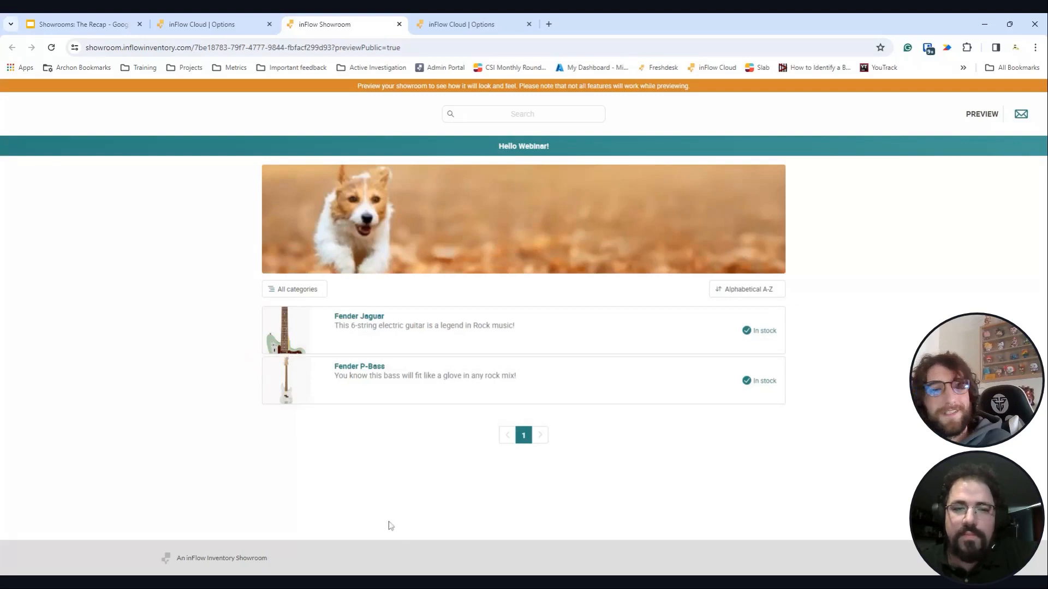
{"action": "left_click", "coordinate": [579, 336]}
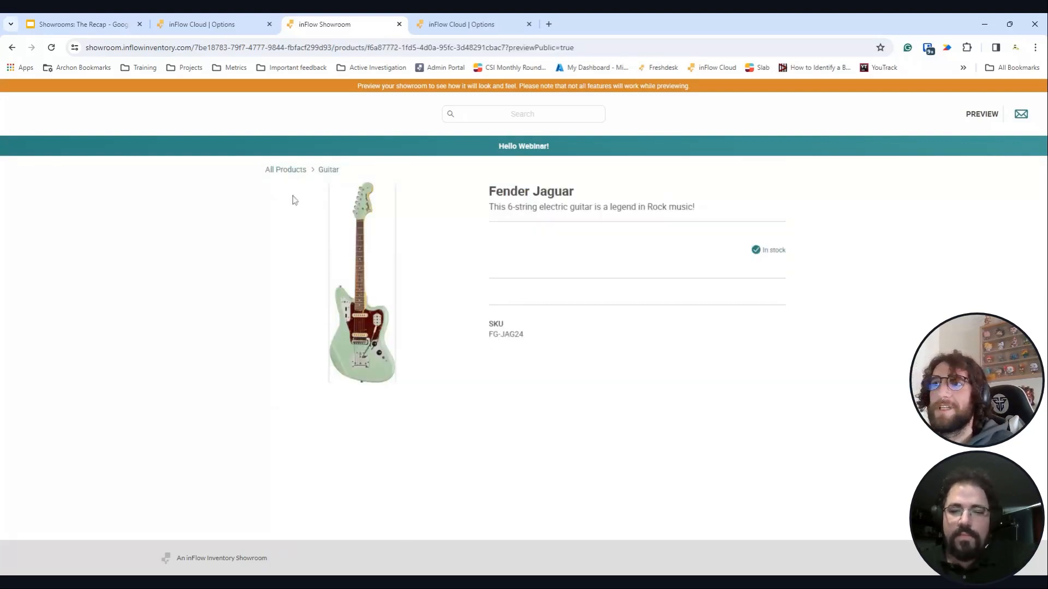
{"action": "left_click", "coordinate": [292, 175]}
{"action": "left_click", "coordinate": [466, 376]}
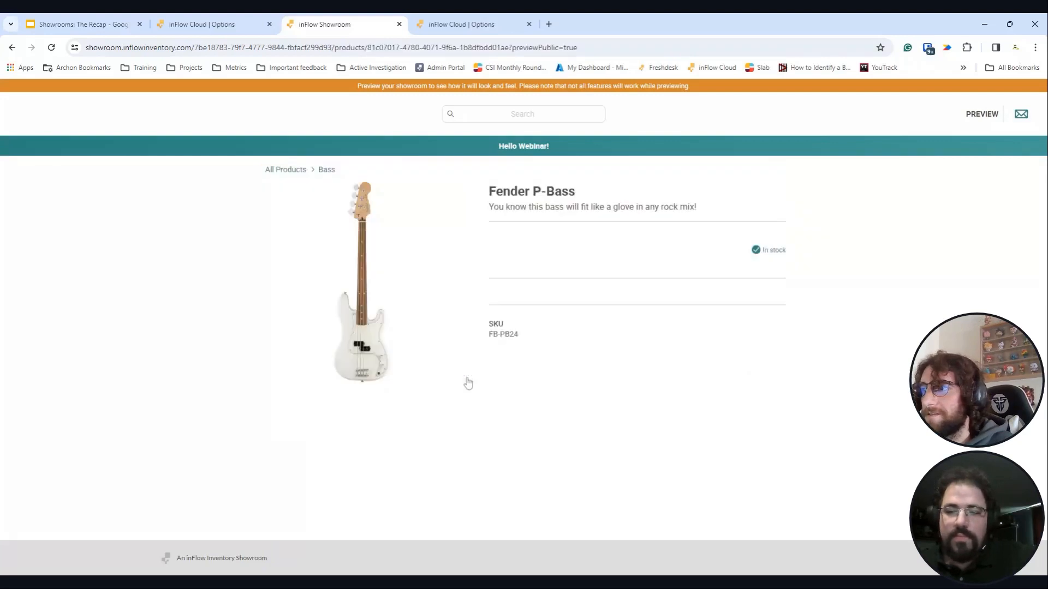
{"action": "triple_click", "coordinate": [299, 172]}
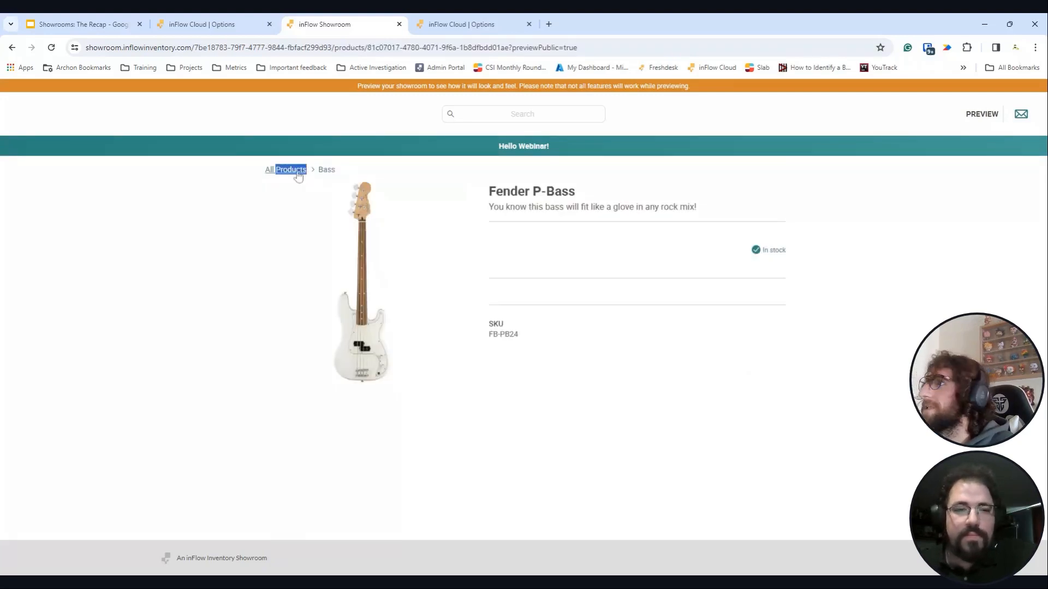
{"action": "left_click", "coordinate": [229, 22]}
- Invite someone to a private showroom, entering the customer's name and e-mail, and continue
{"action": "scroll", "coordinate": [412, 446], "scroll_direction": "down", "scroll_amount": 8}
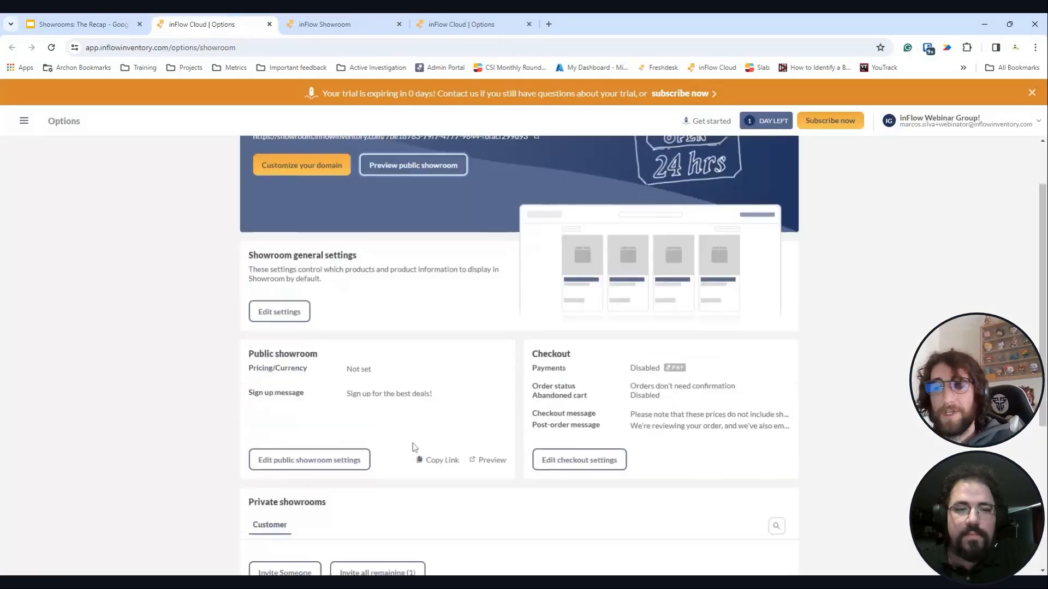
{"action": "scroll", "coordinate": [413, 447], "scroll_direction": "up", "scroll_amount": 3}
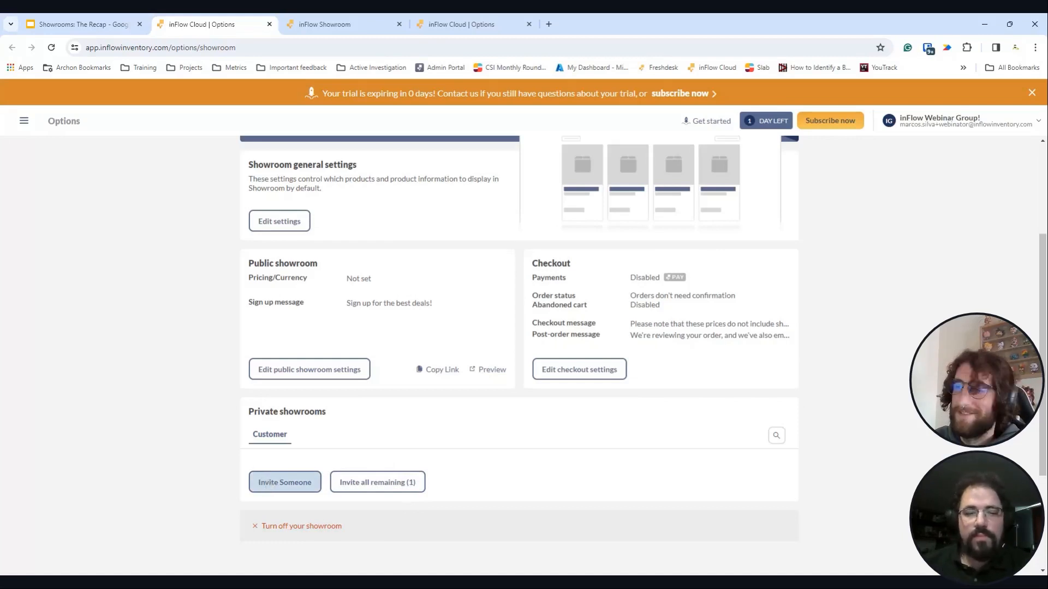
{"action": "left_click", "coordinate": [284, 482]}
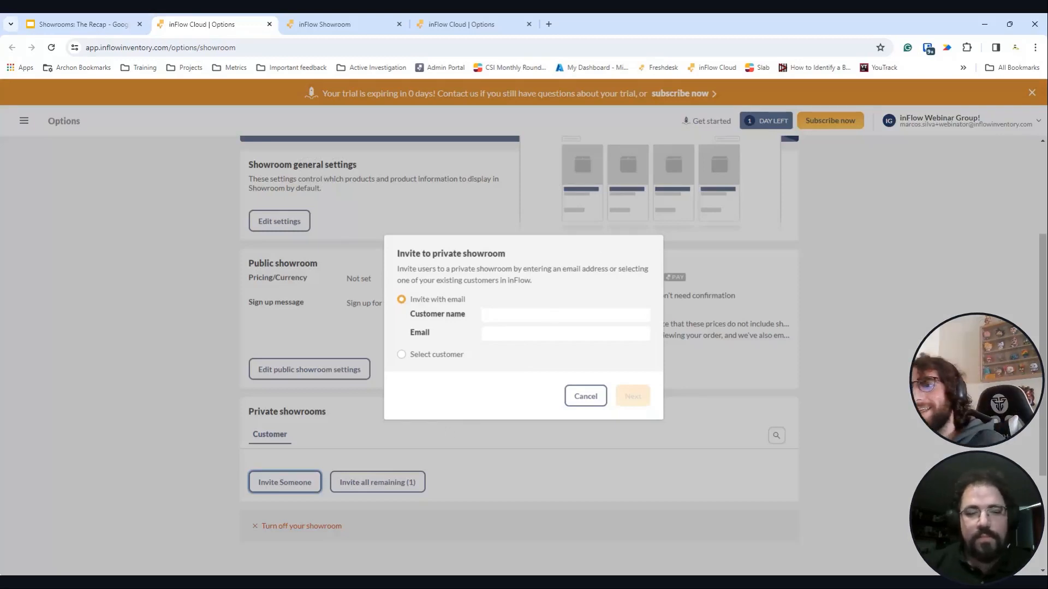
{"action": "left_click", "coordinate": [512, 317]}
{"action": "type", "text": "Marcos"}
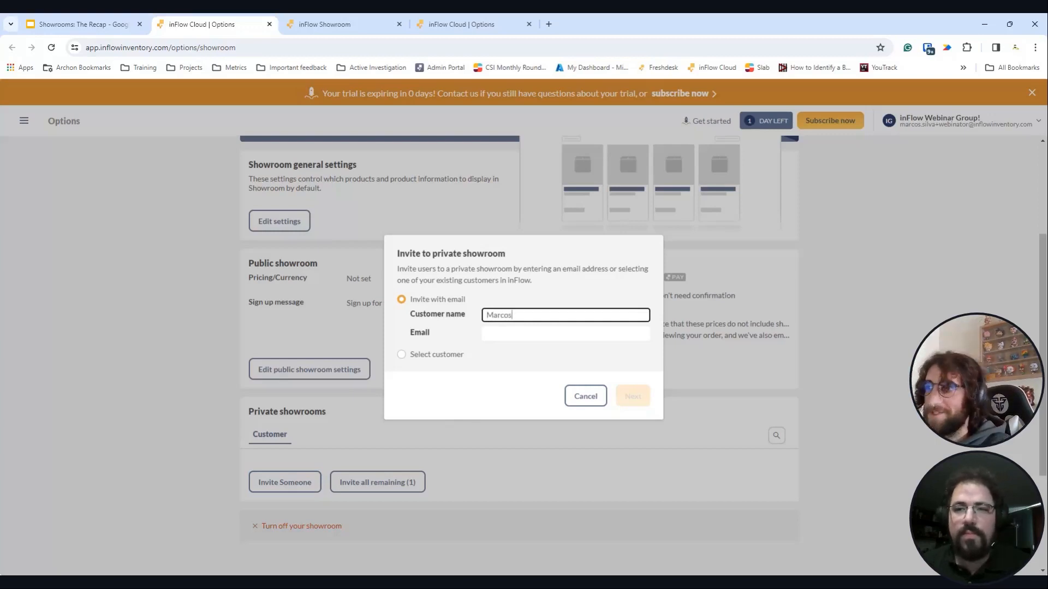
{"action": "key", "text": "Tab"}
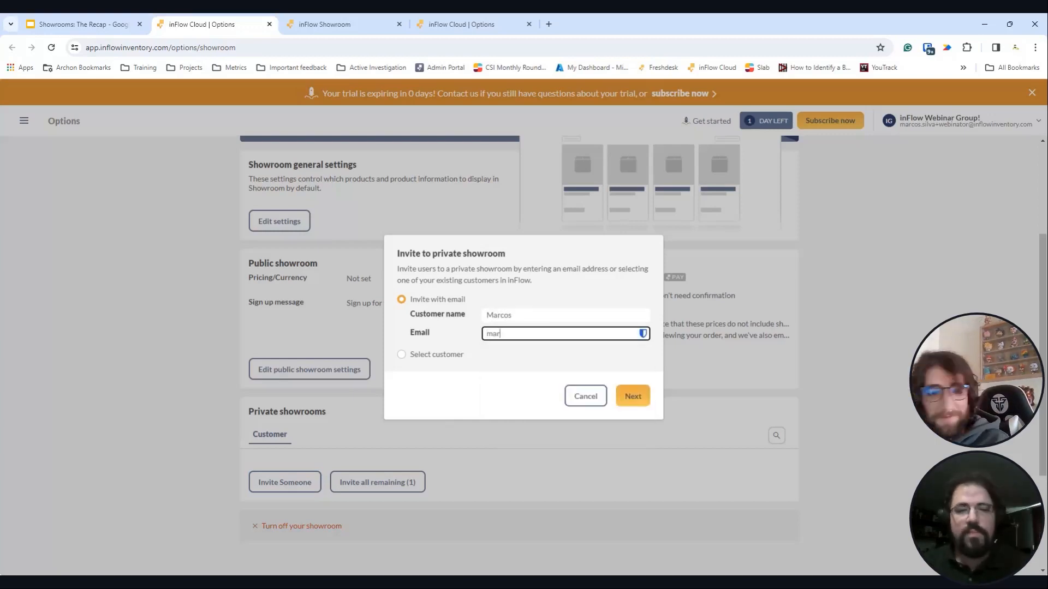
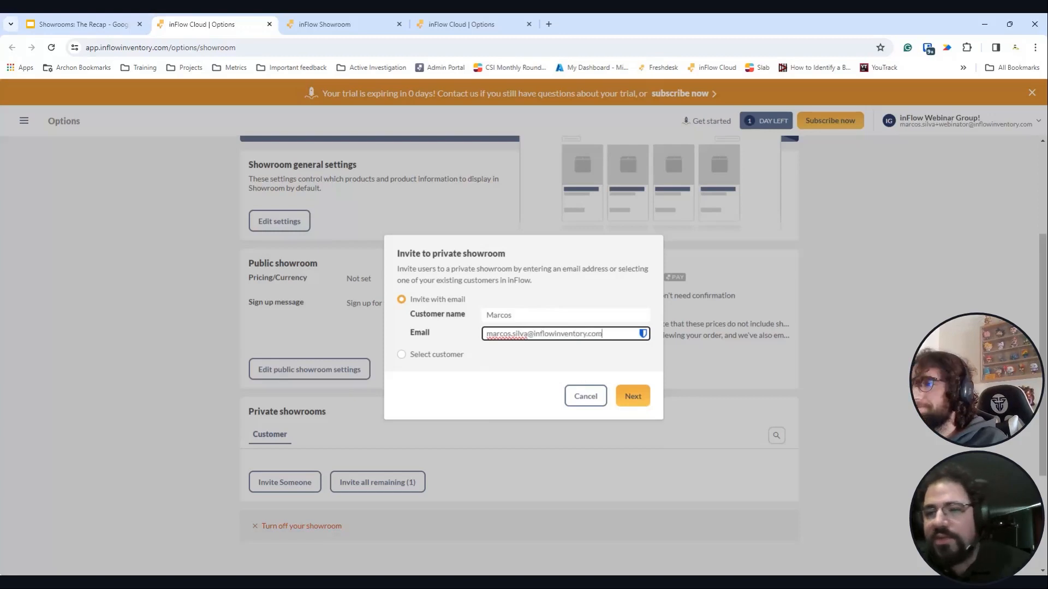
{"action": "left_click", "coordinate": [633, 400]}
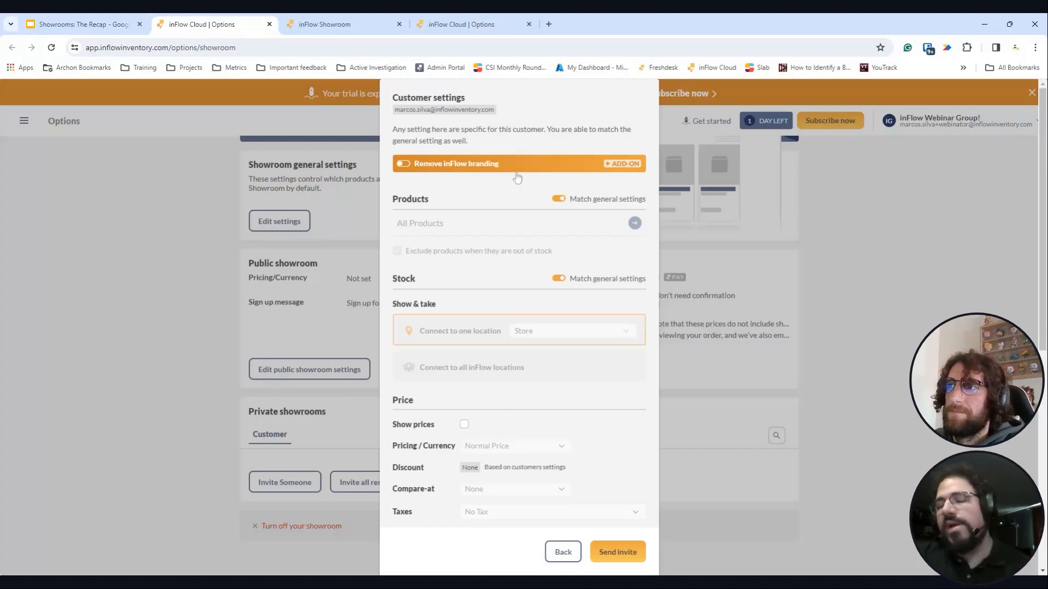
{"action": "scroll", "coordinate": [517, 178], "scroll_direction": "down", "scroll_amount": 1}
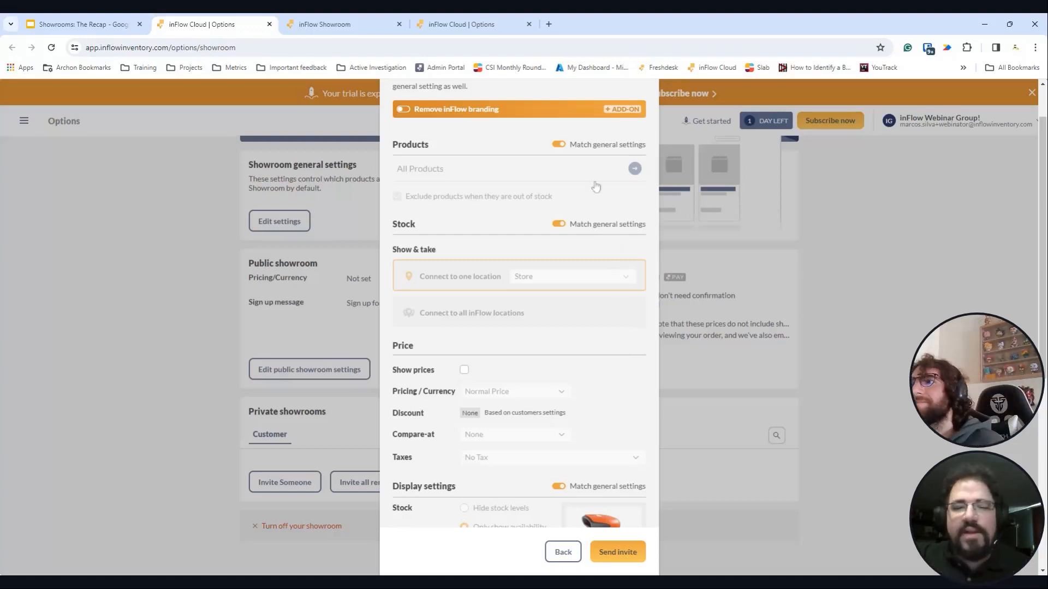
{"action": "scroll", "coordinate": [527, 203], "scroll_direction": "up", "scroll_amount": 1}
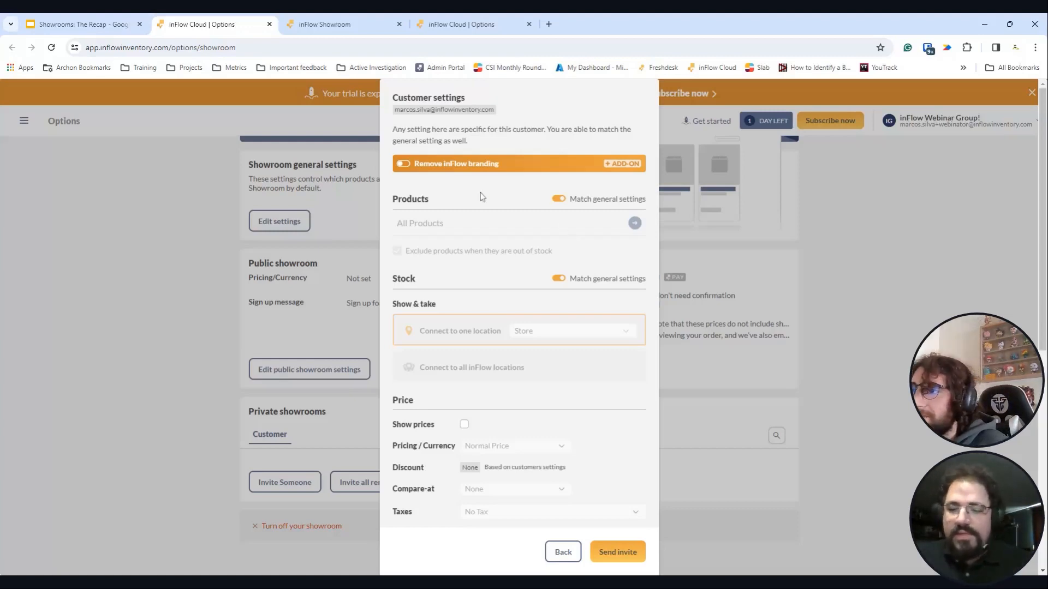
- Choose this customer's products by category, excluding Guitar, leaving 2 products
{"action": "left_click", "coordinate": [558, 200]}
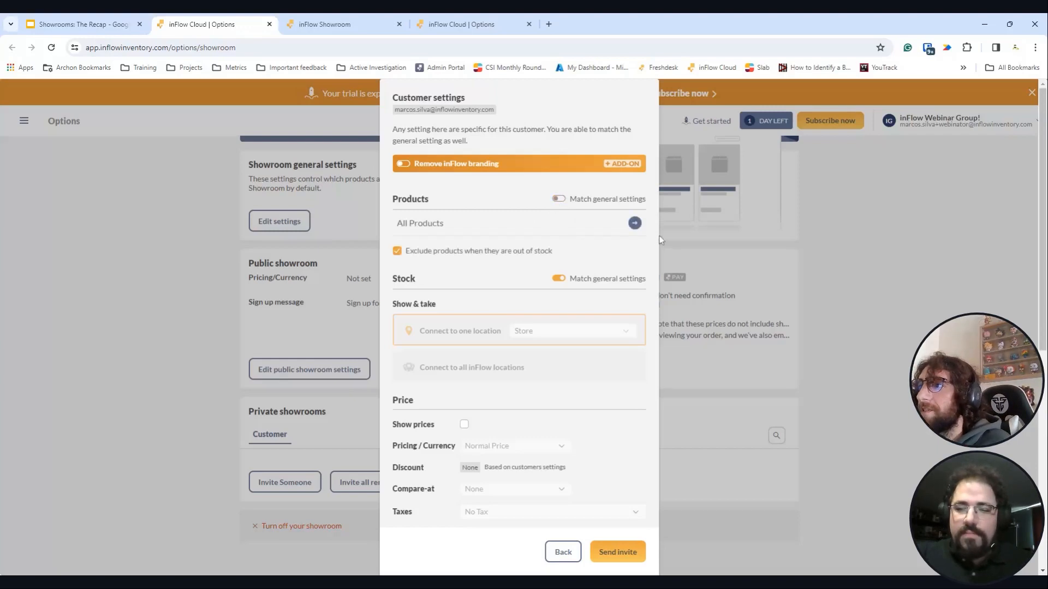
{"action": "left_click", "coordinate": [634, 225]}
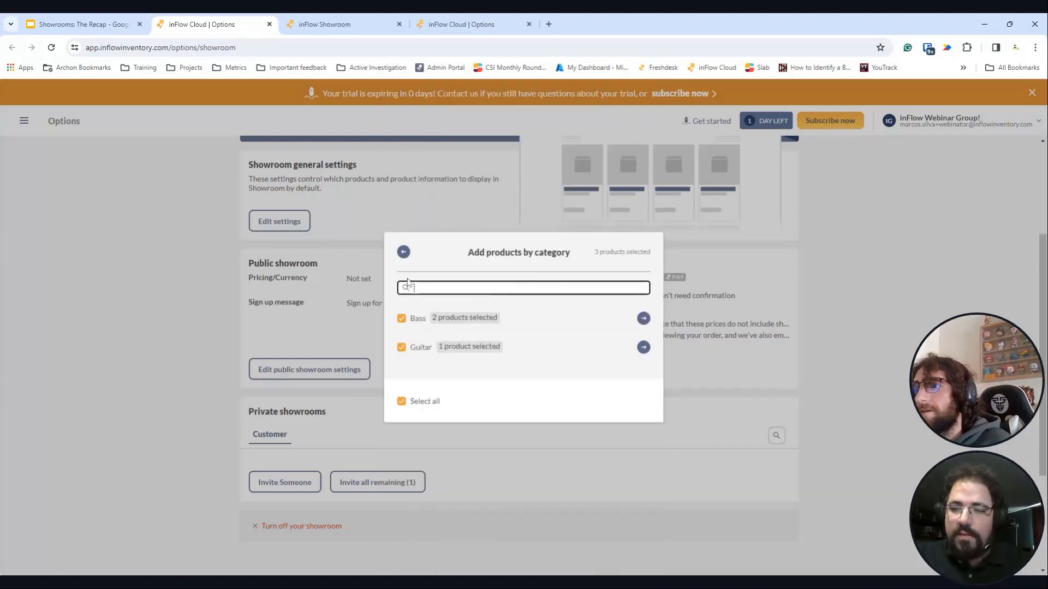
{"action": "left_click", "coordinate": [402, 347]}
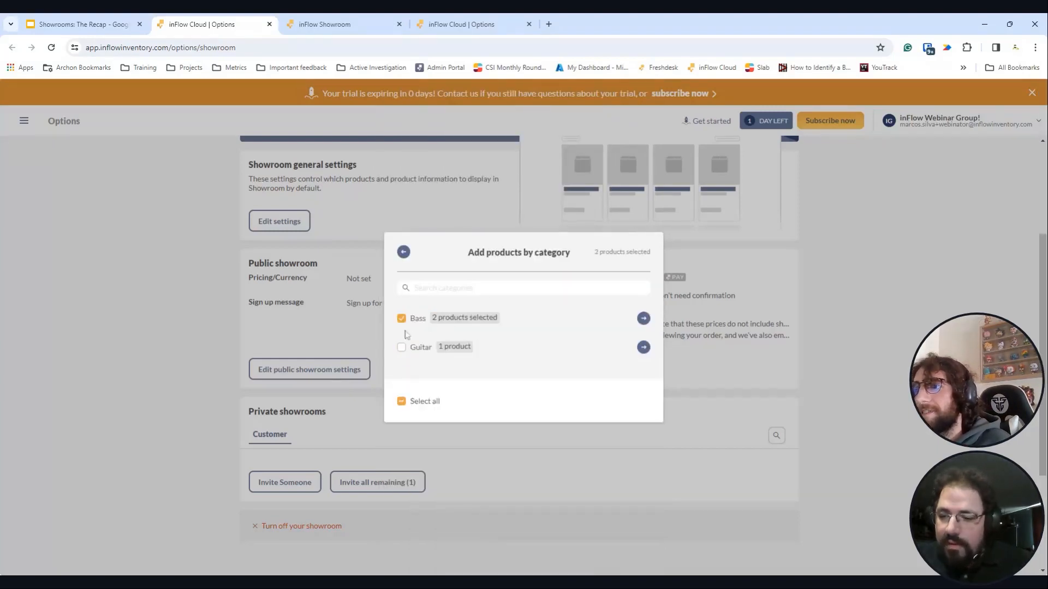
{"action": "left_click", "coordinate": [403, 252]}
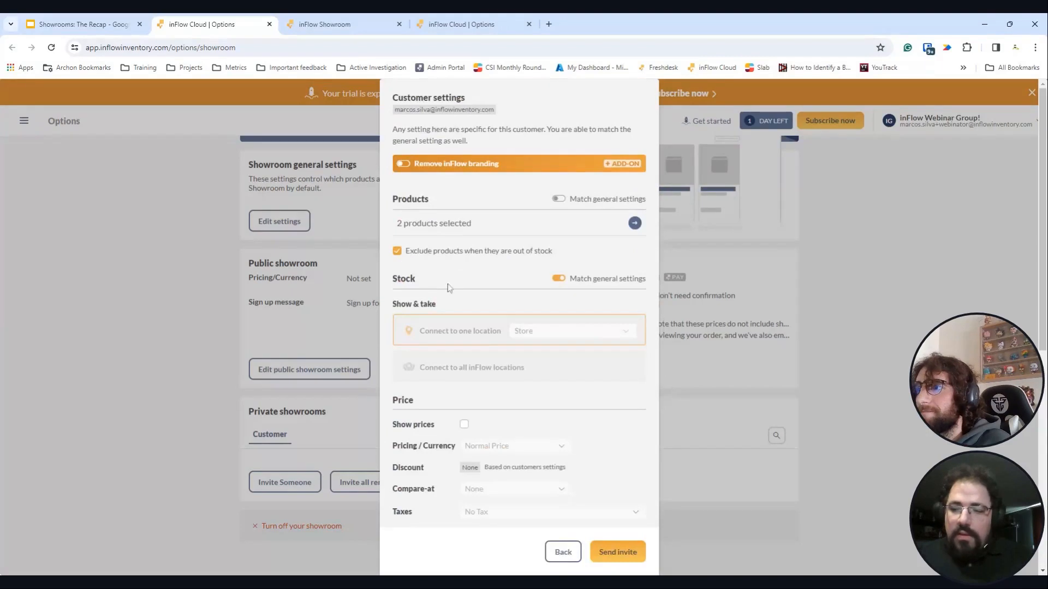
- Stop matching general stock settings and take this customer's stock from Warehouse
{"action": "left_click", "coordinate": [558, 278]}
{"action": "left_click", "coordinate": [551, 331]}
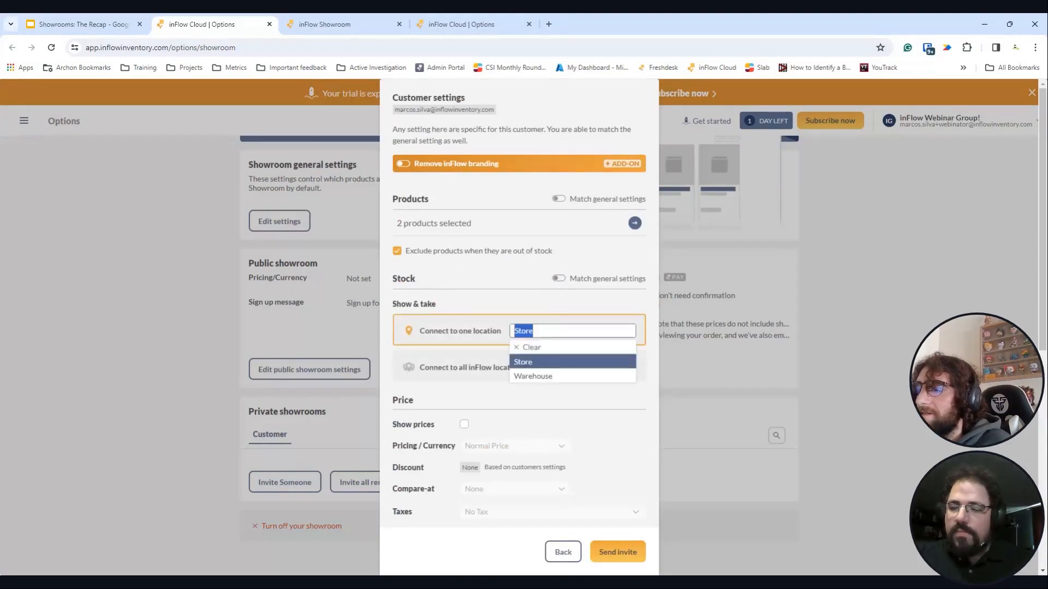
{"action": "left_click", "coordinate": [551, 377]}
{"action": "scroll", "coordinate": [553, 379], "scroll_direction": "down", "scroll_amount": 3}
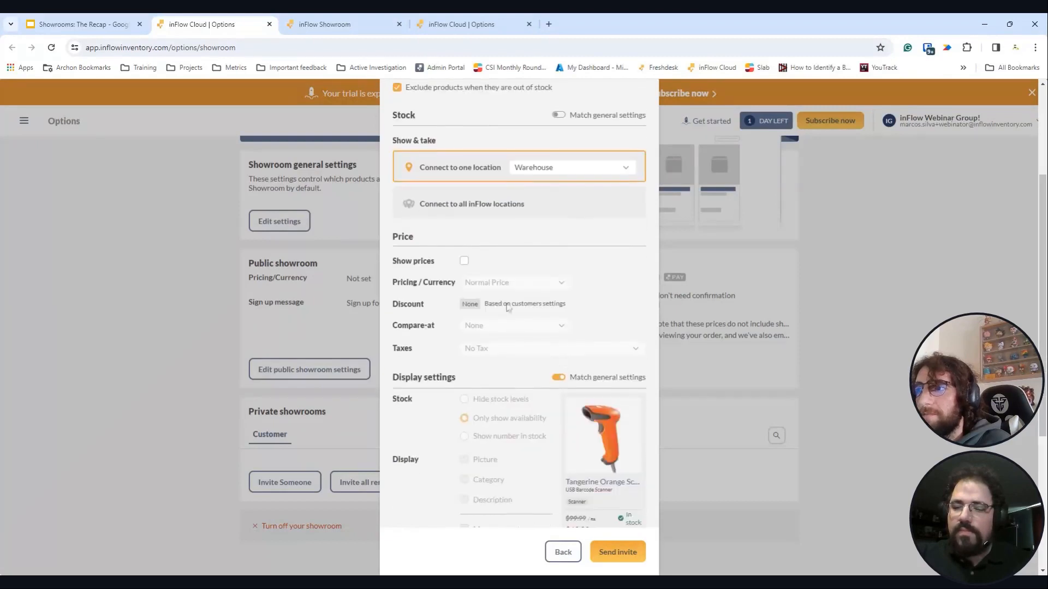
- Show prices at Whosale National with Normal Price as the compare-at price
{"action": "left_click", "coordinate": [465, 261]}
{"action": "left_click", "coordinate": [494, 283]}
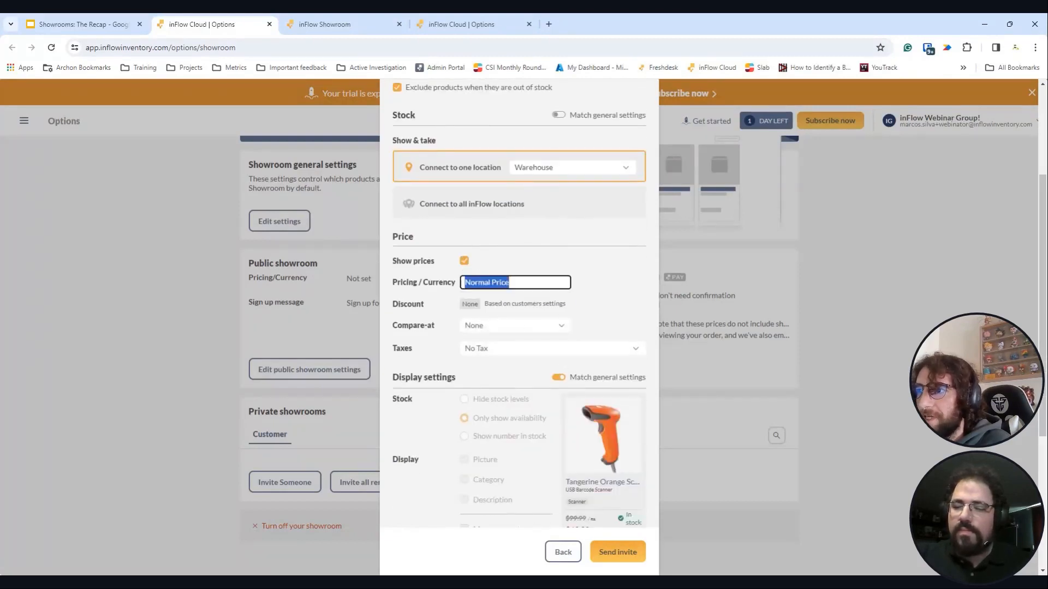
{"action": "left_click", "coordinate": [503, 327]}
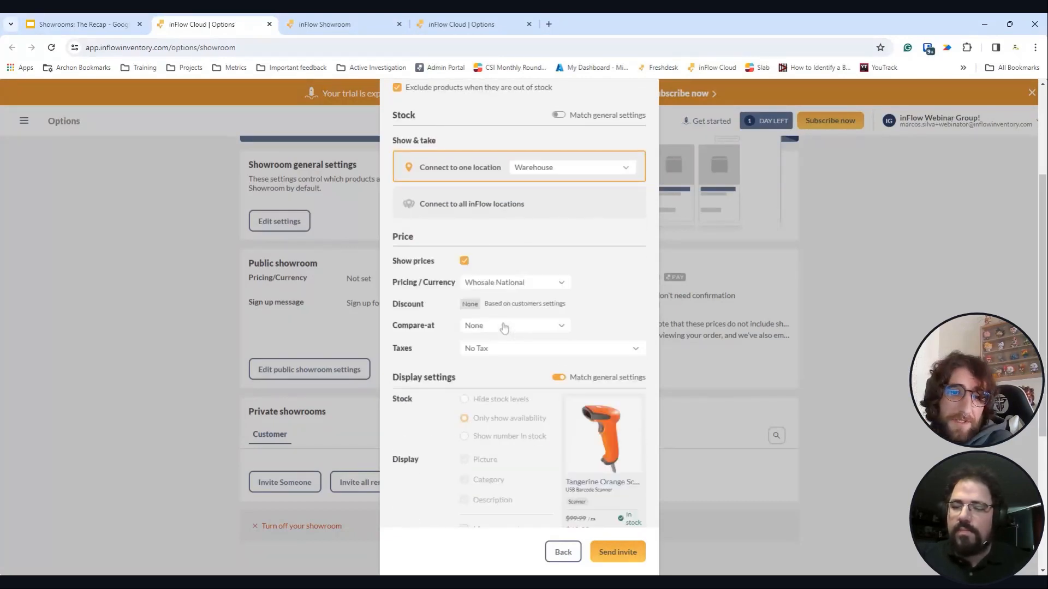
{"action": "left_click", "coordinate": [513, 325]}
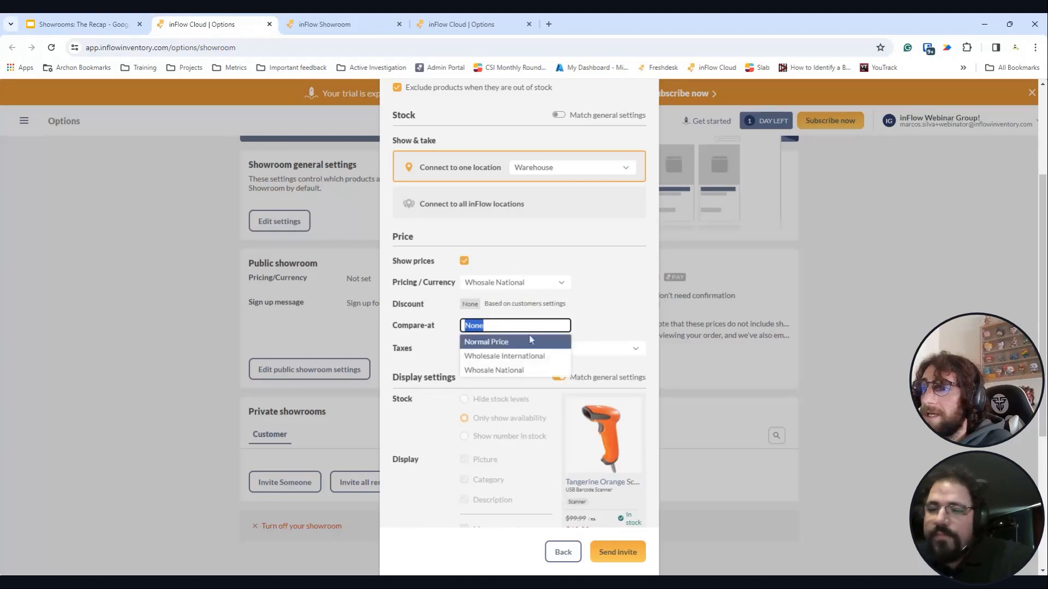
{"action": "left_click", "coordinate": [513, 342]}
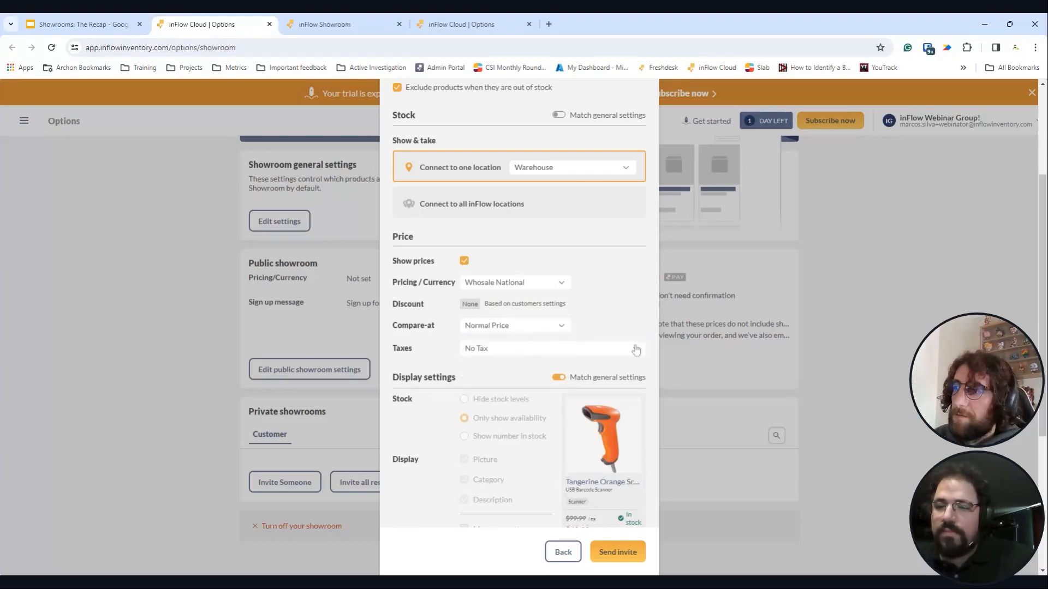
{"action": "left_click", "coordinate": [636, 349]}
{"action": "left_click", "coordinate": [637, 309]}
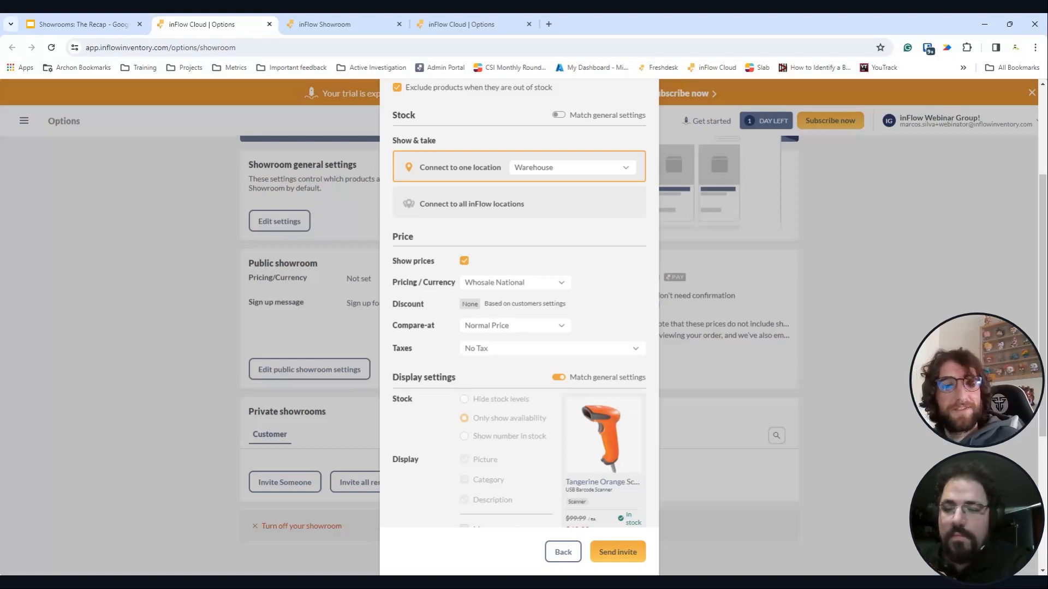
- Stop matching general display settings; show the number in stock and product measurements
{"action": "scroll", "coordinate": [467, 365], "scroll_direction": "down", "scroll_amount": 2}
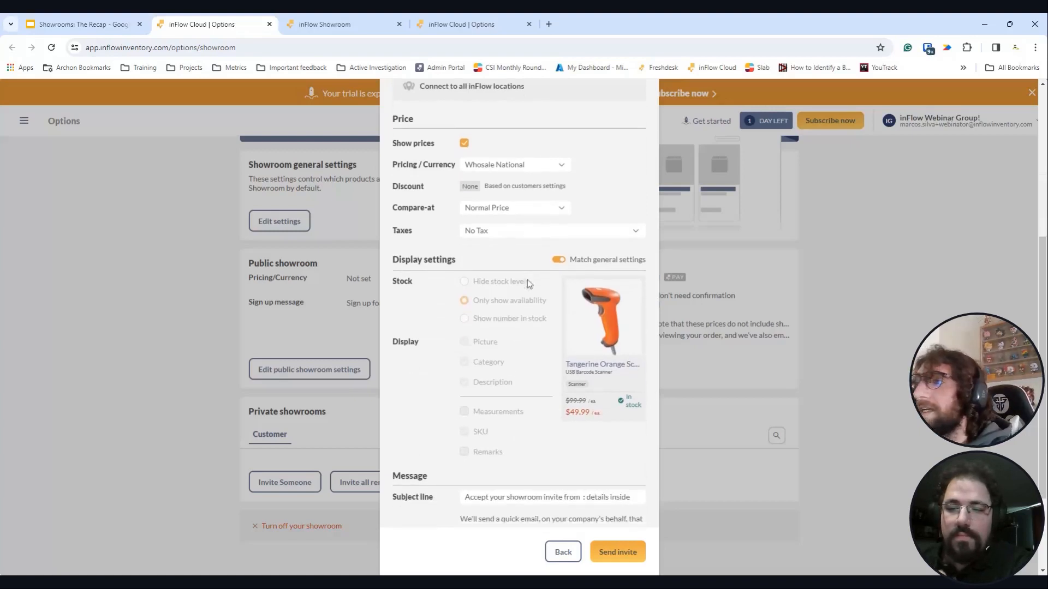
{"action": "scroll", "coordinate": [528, 281], "scroll_direction": "down", "scroll_amount": 2}
{"action": "left_click", "coordinate": [557, 159]}
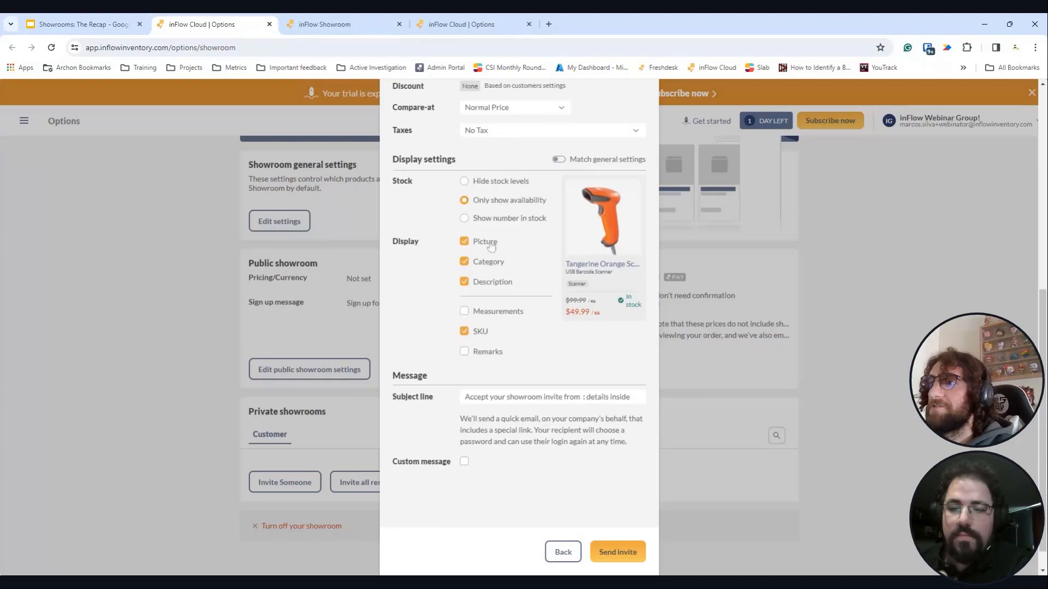
{"action": "left_click", "coordinate": [464, 218]}
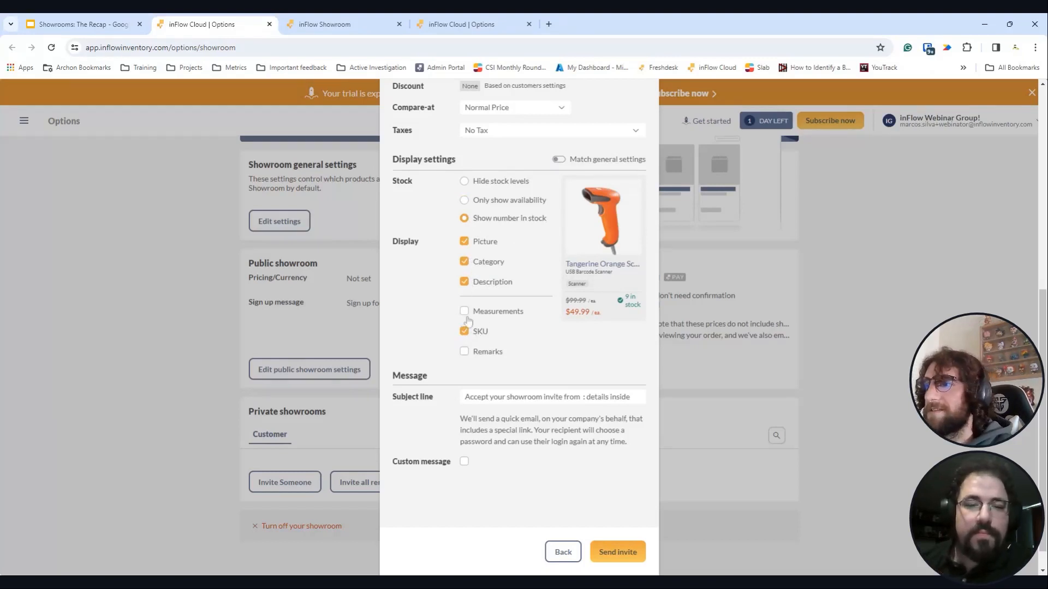
{"action": "left_click", "coordinate": [465, 312]}
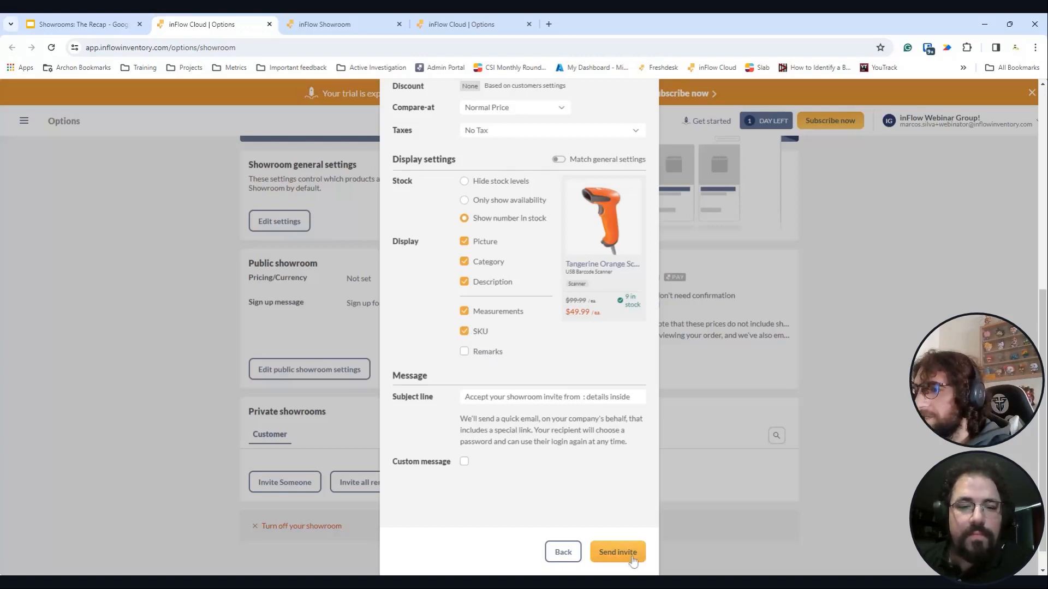
- Add a custom welcome message greeting the customer, 'It's very nice to have you!', and send the invite
{"action": "left_click", "coordinate": [465, 462]}
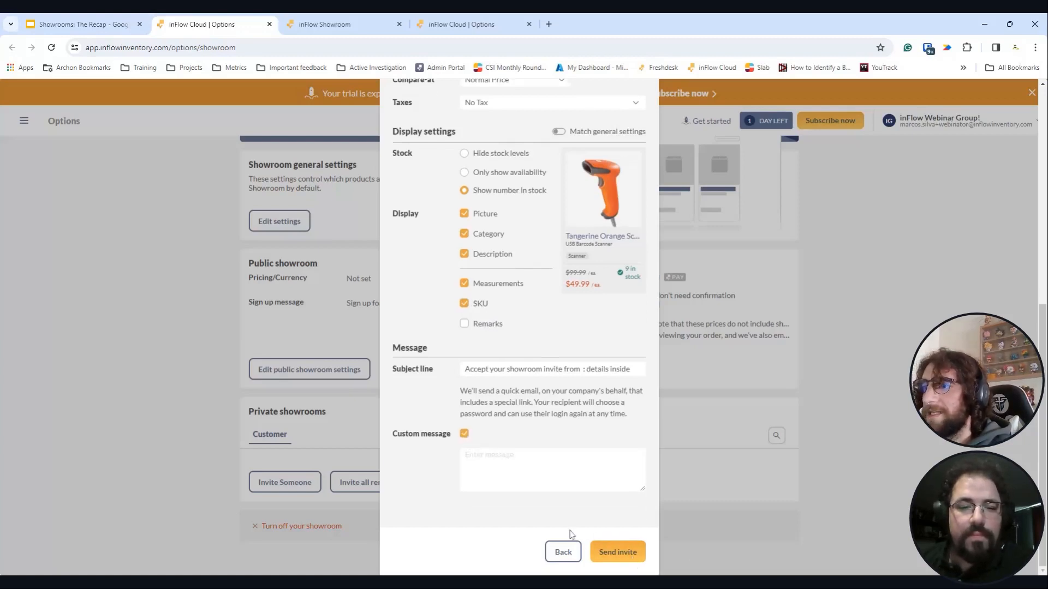
{"action": "type", "text": "W"}
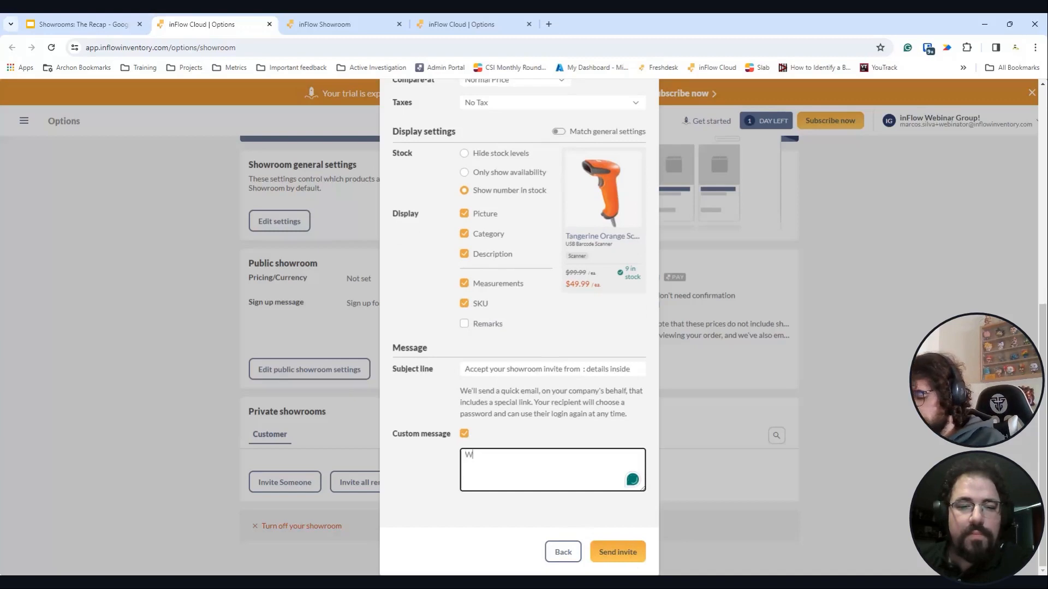
{"action": "type", "text": "elcome Marcos"}
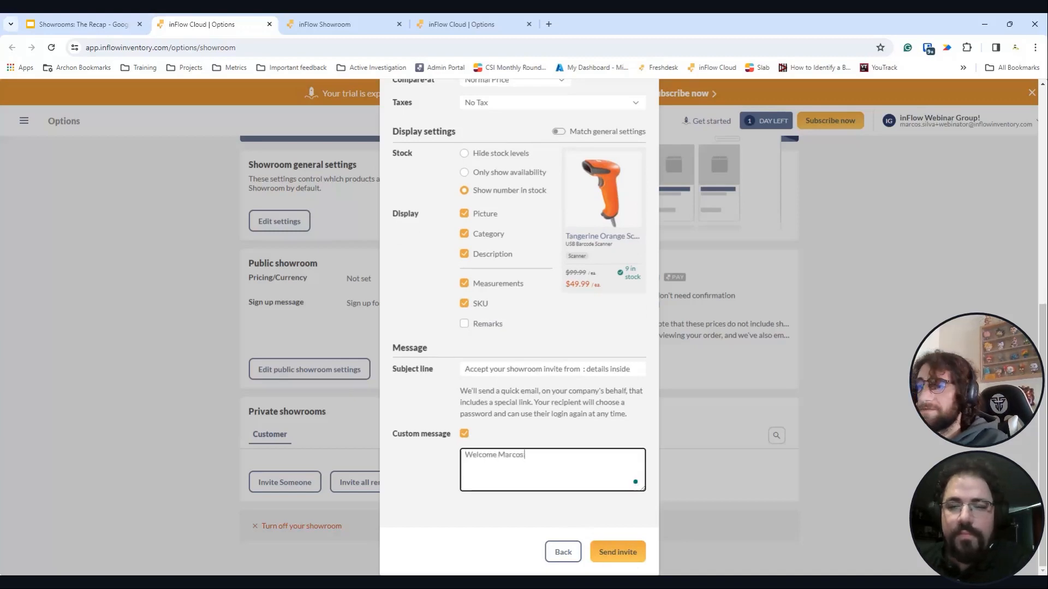
{"action": "type", "text": ","}
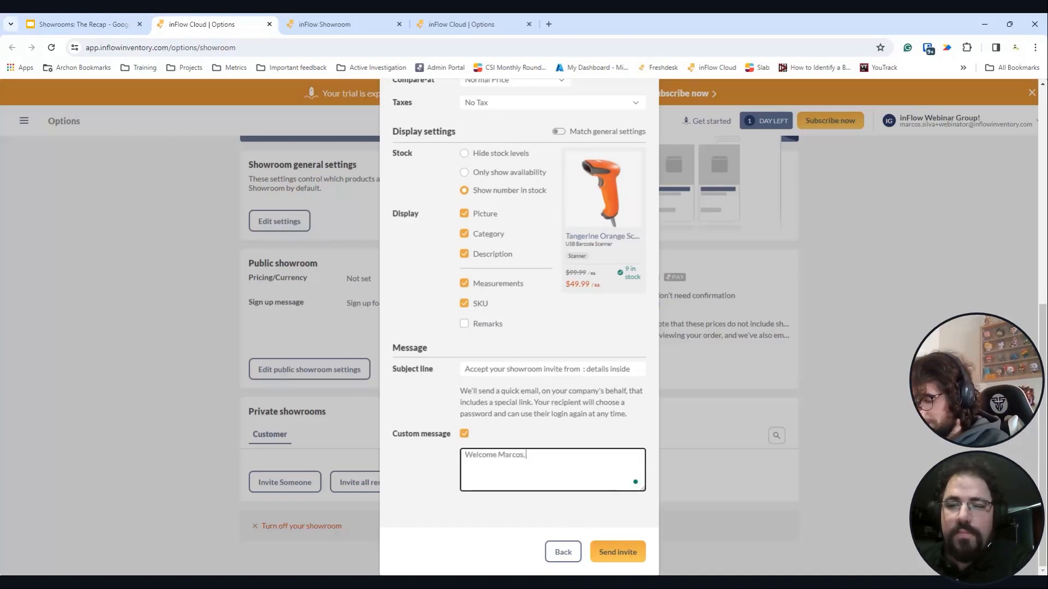
{"action": "type", "text": " It's"}
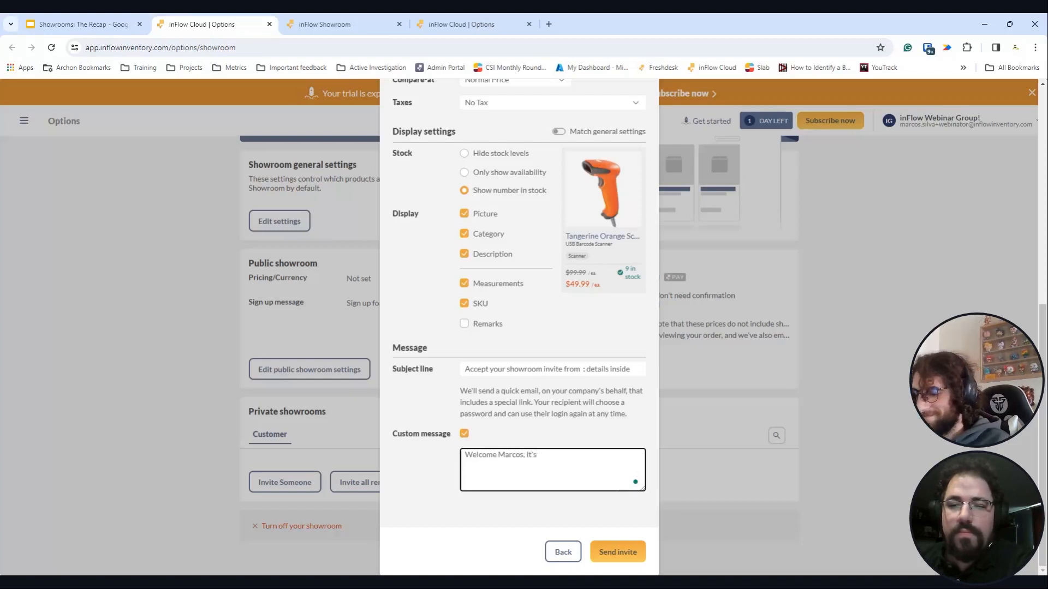
{"action": "type", "text": " very nui"}
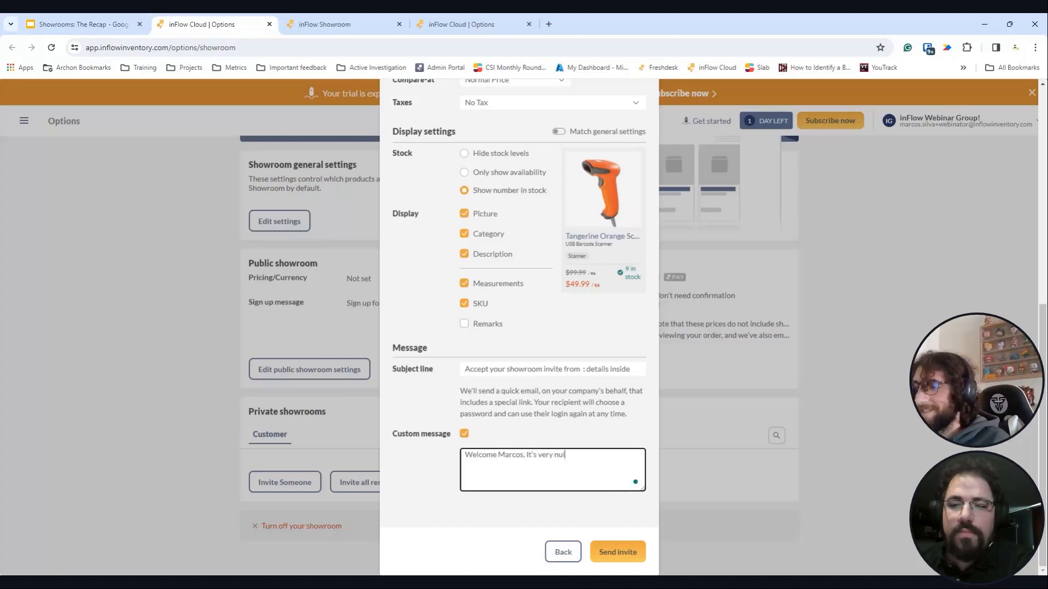
{"action": "key", "text": "BackSpace"}
{"action": "key", "text": "BackSpace"}
{"action": "type", "text": "ce to"}
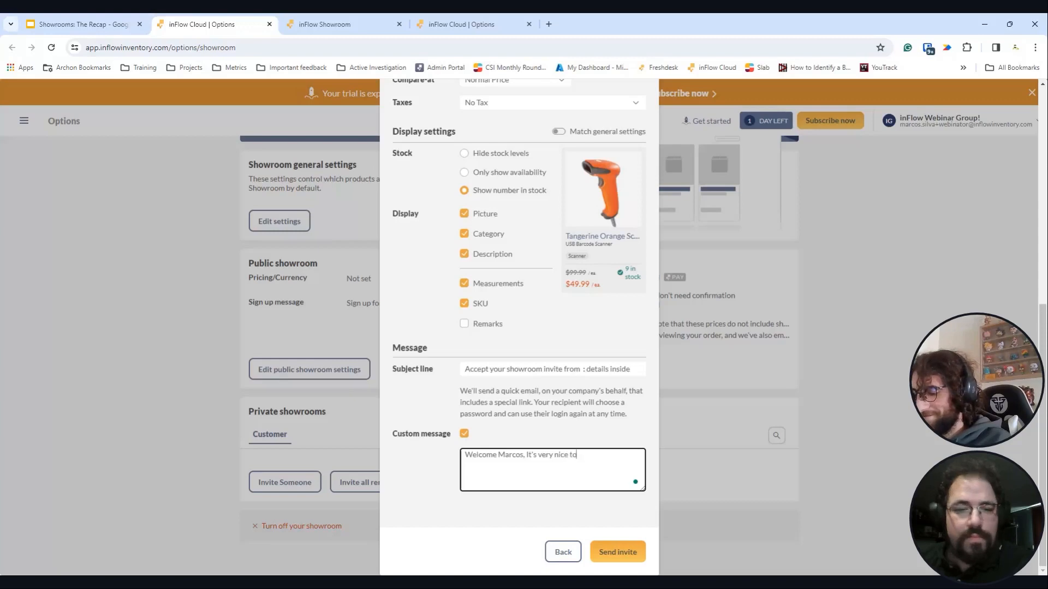
{"action": "type", "text": " have you!"}
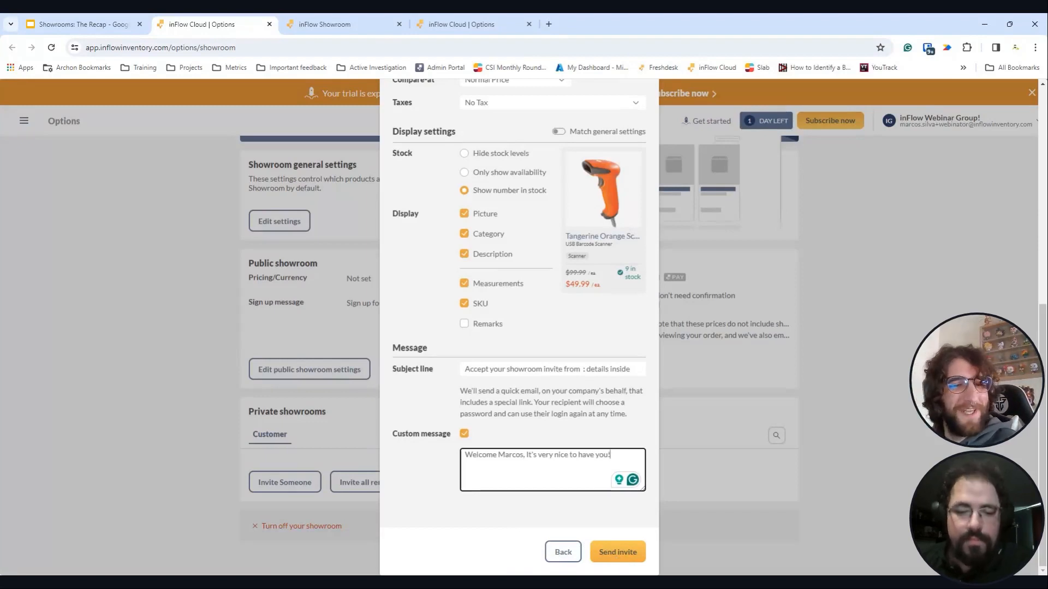
{"action": "left_click", "coordinate": [617, 554]}
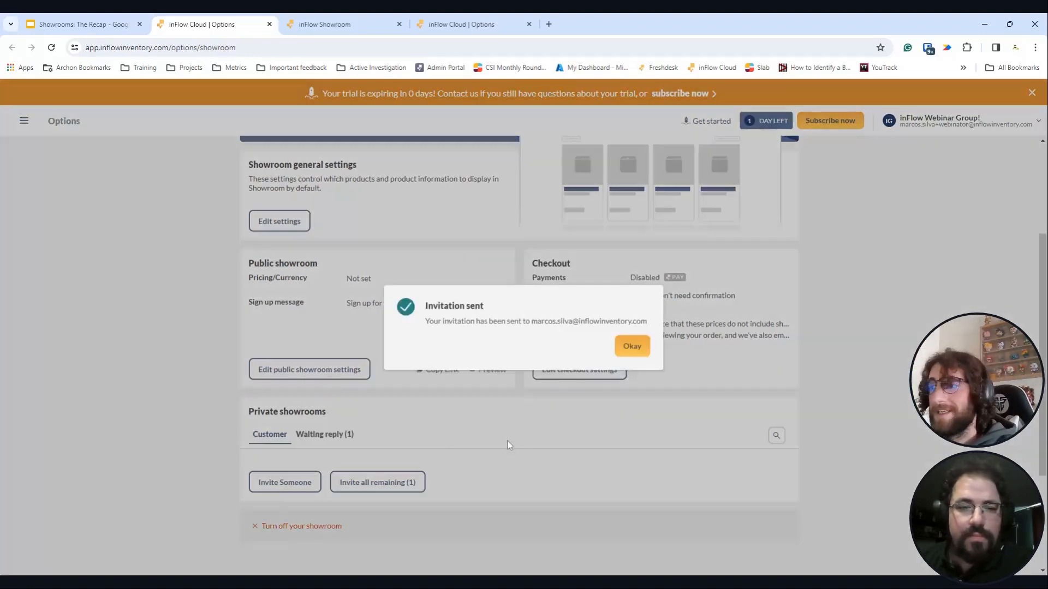
- Dismiss the sent confirmation and begin a new private showroom invitation
{"action": "left_click", "coordinate": [633, 346]}
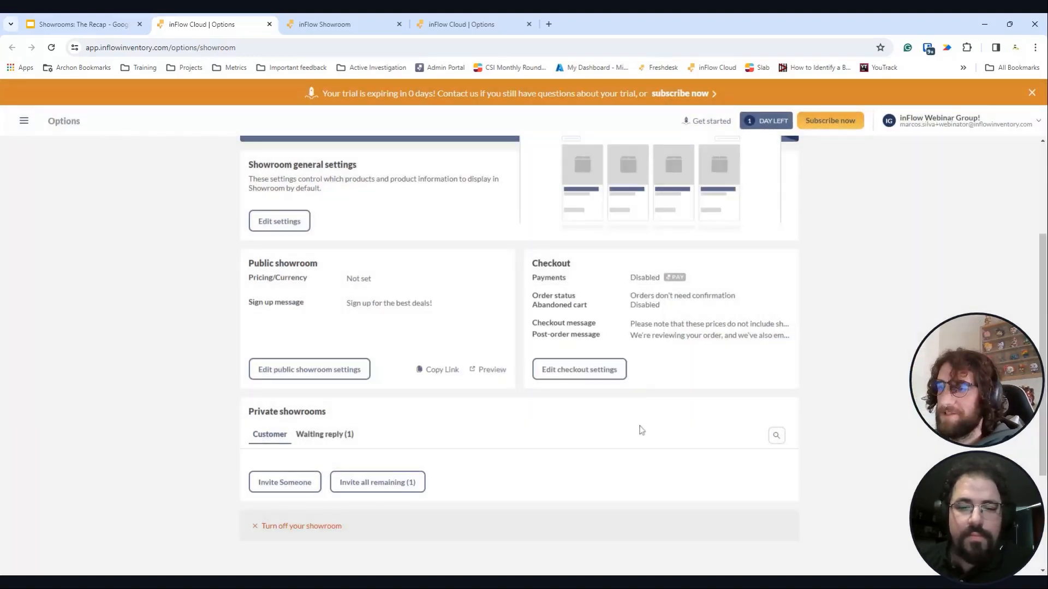
{"action": "left_click", "coordinate": [312, 485]}
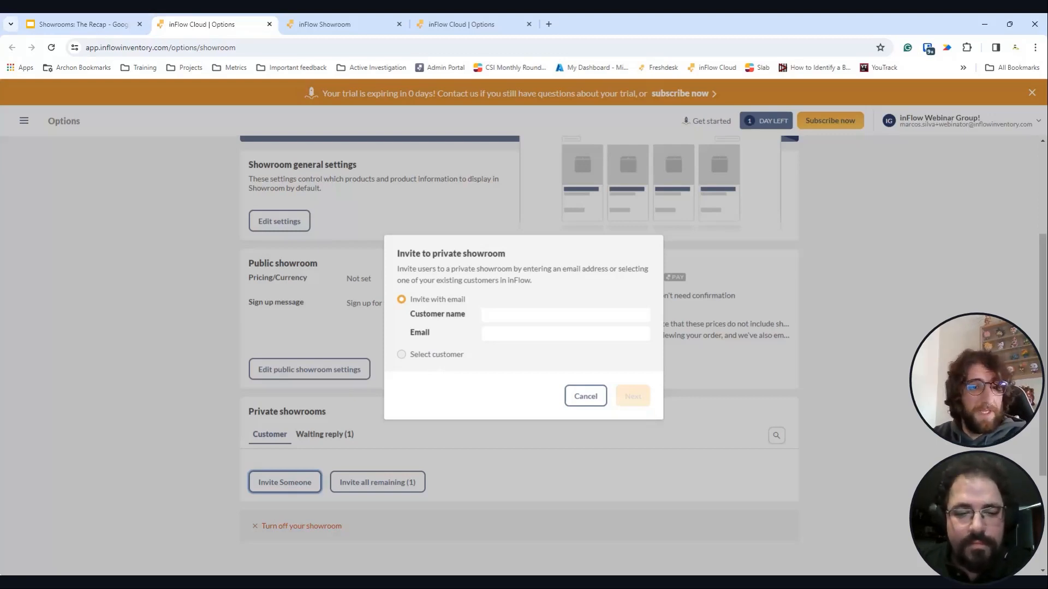
- Choose an existing customer from the dropdown for the invite and turn on Show prices
{"action": "left_click", "coordinate": [431, 354]}
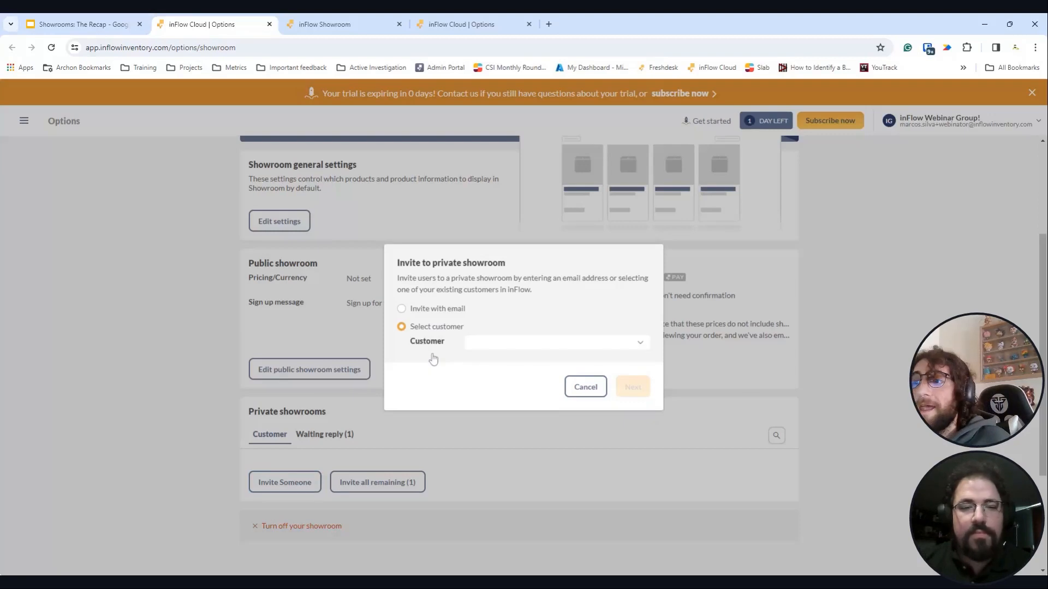
{"action": "left_click", "coordinate": [475, 343]}
{"action": "left_click", "coordinate": [554, 377]}
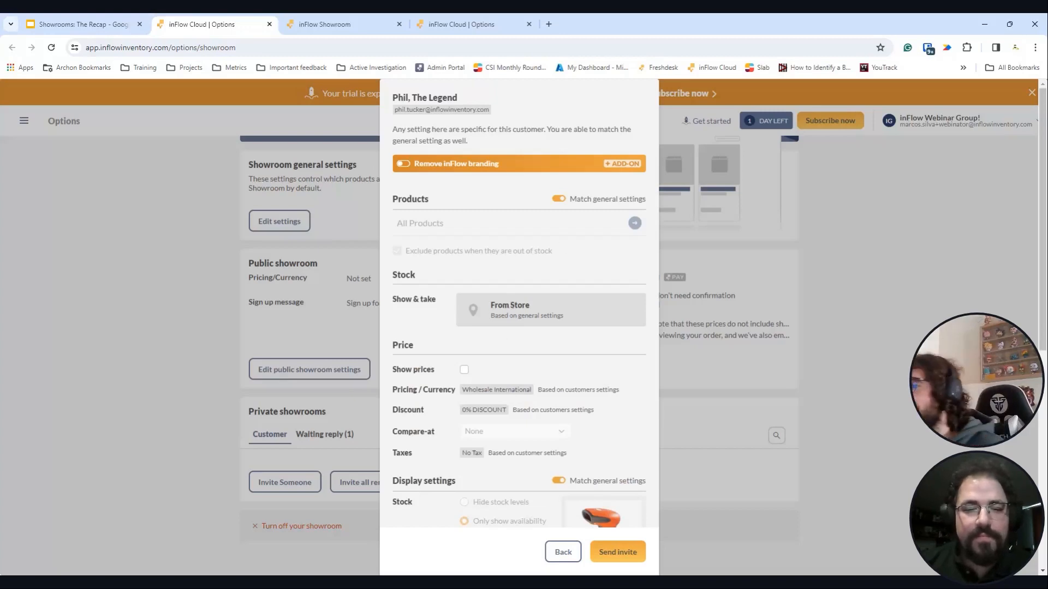
{"action": "scroll", "coordinate": [510, 323], "scroll_direction": "down", "scroll_amount": 3}
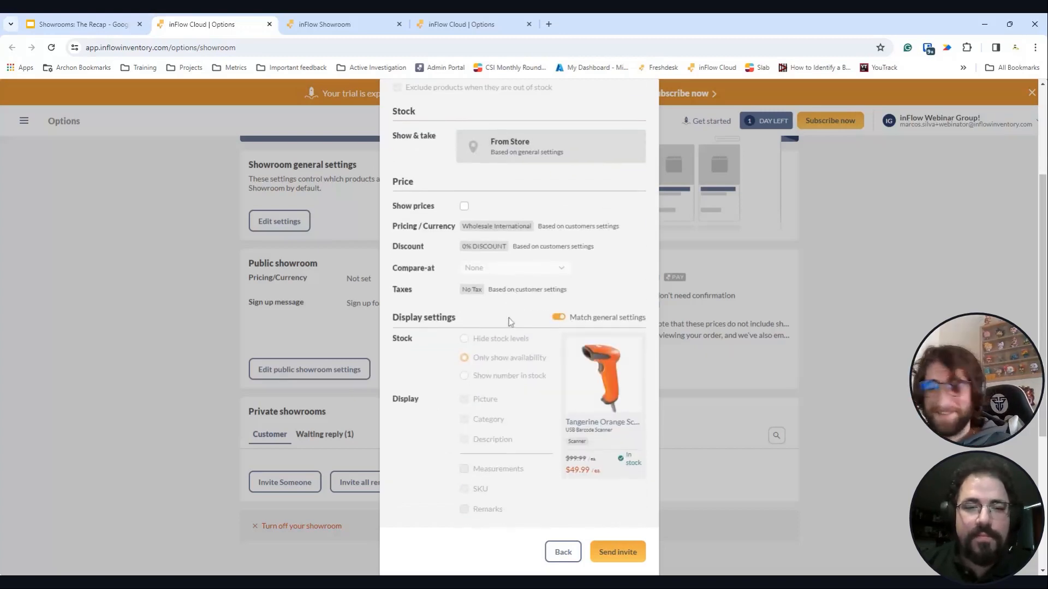
{"action": "scroll", "coordinate": [572, 163], "scroll_direction": "up", "scroll_amount": 2}
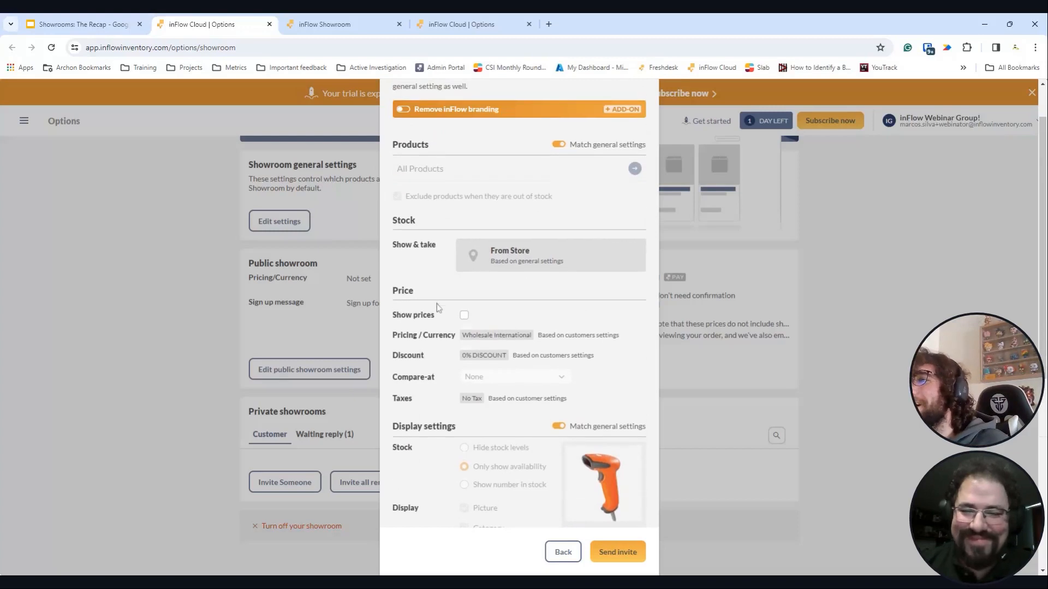
{"action": "left_click", "coordinate": [464, 314]}
{"action": "scroll", "coordinate": [510, 372], "scroll_direction": "down", "scroll_amount": 1}
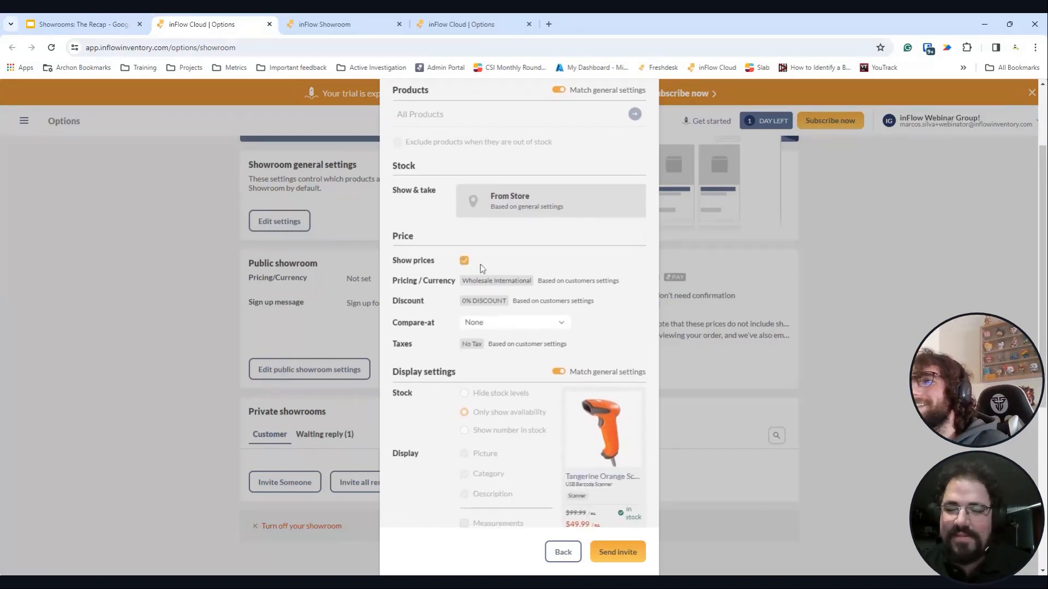
- Confirm in the customer list that the invitee has Wholesale International pricing and 0.00% discount
{"action": "left_click", "coordinate": [449, 14]}
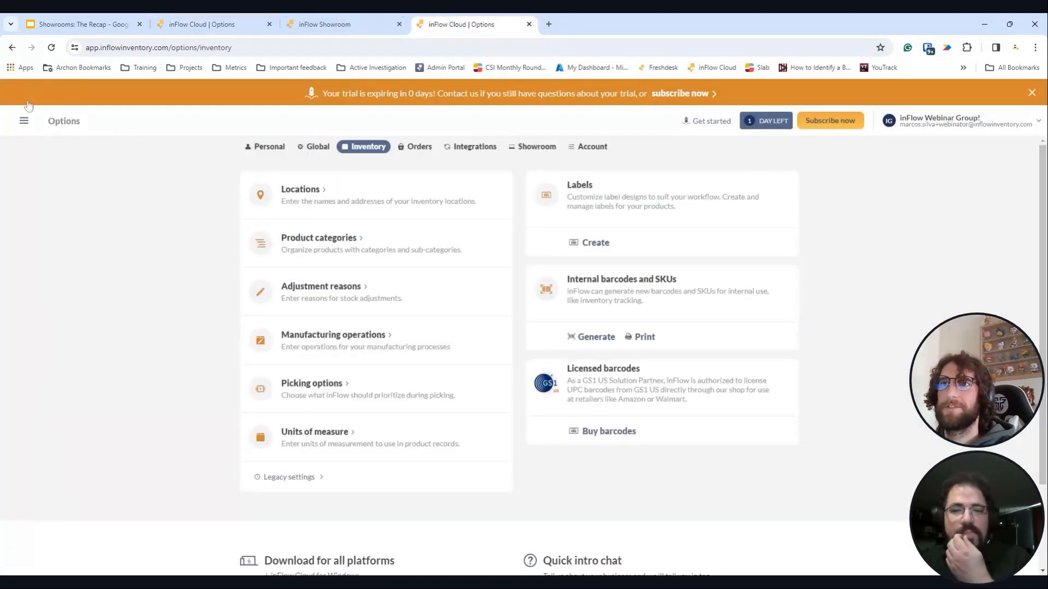
{"action": "left_click", "coordinate": [24, 120]}
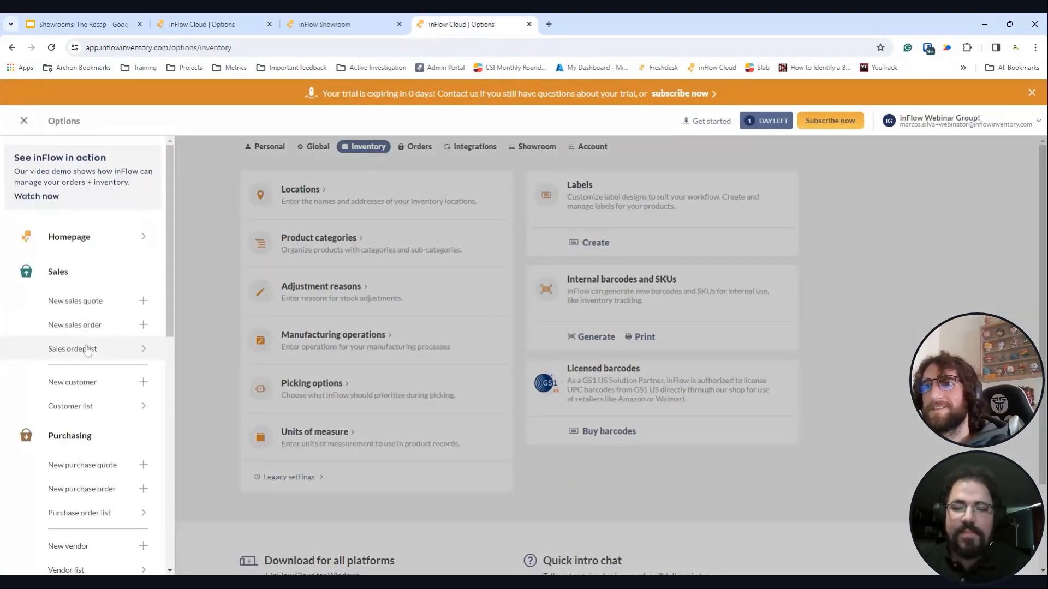
{"action": "left_click", "coordinate": [94, 404]}
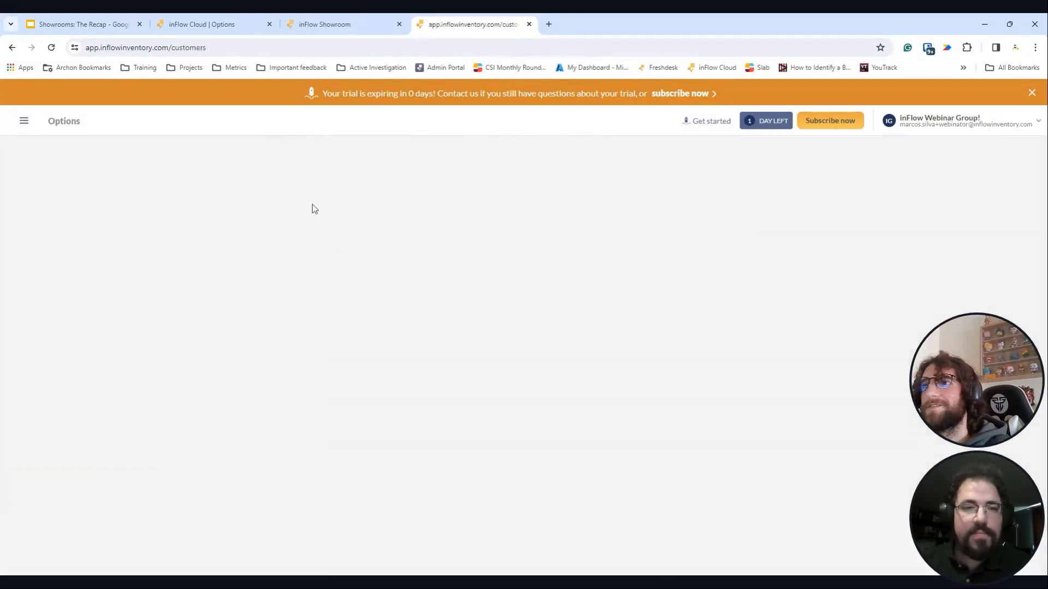
{"action": "left_click", "coordinate": [364, 211]}
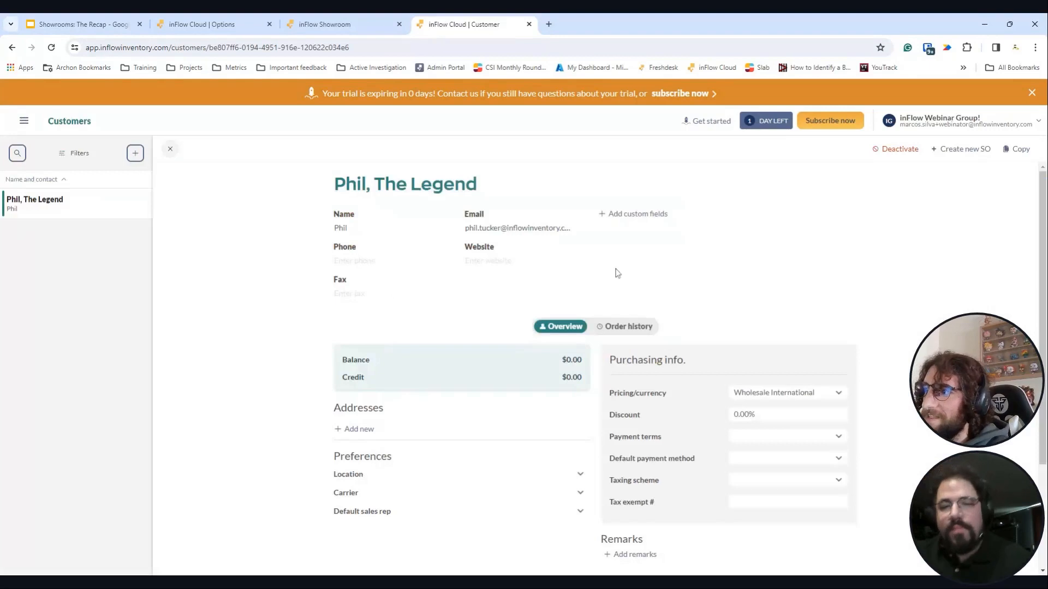
{"action": "scroll", "coordinate": [731, 354], "scroll_direction": "down", "scroll_amount": 1}
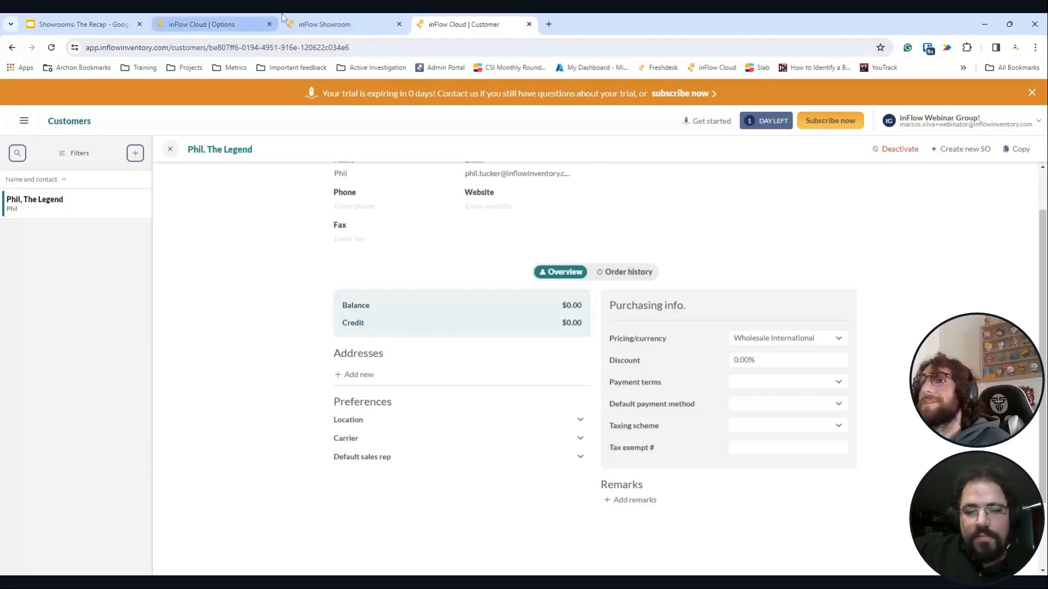
{"action": "left_click", "coordinate": [237, 28]}
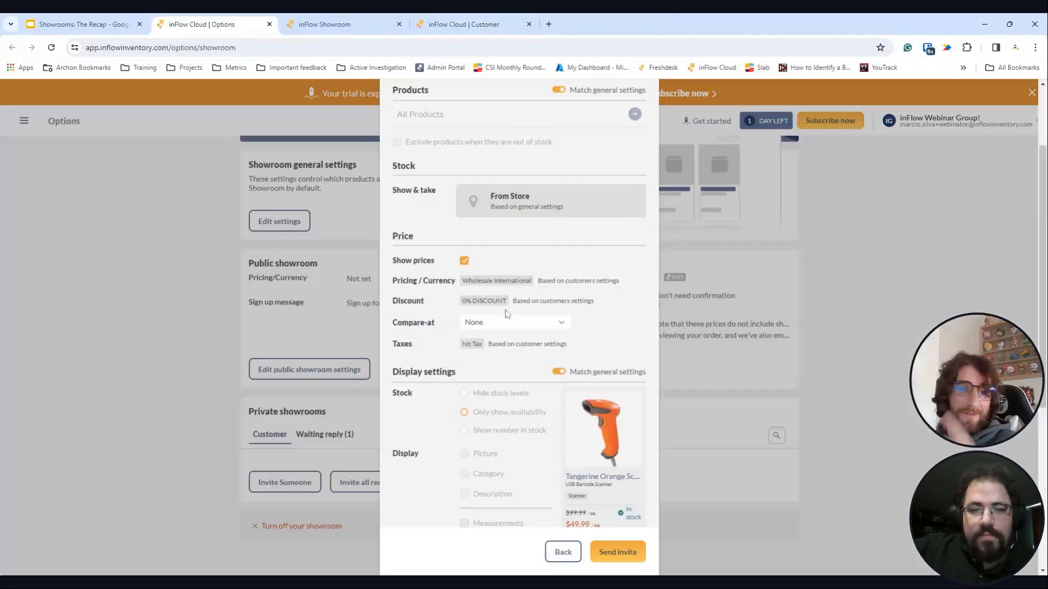
- Set the invite's compare-at price level to Whosale National instead of Wholesale International
{"action": "scroll", "coordinate": [604, 265], "scroll_direction": "down", "scroll_amount": 1}
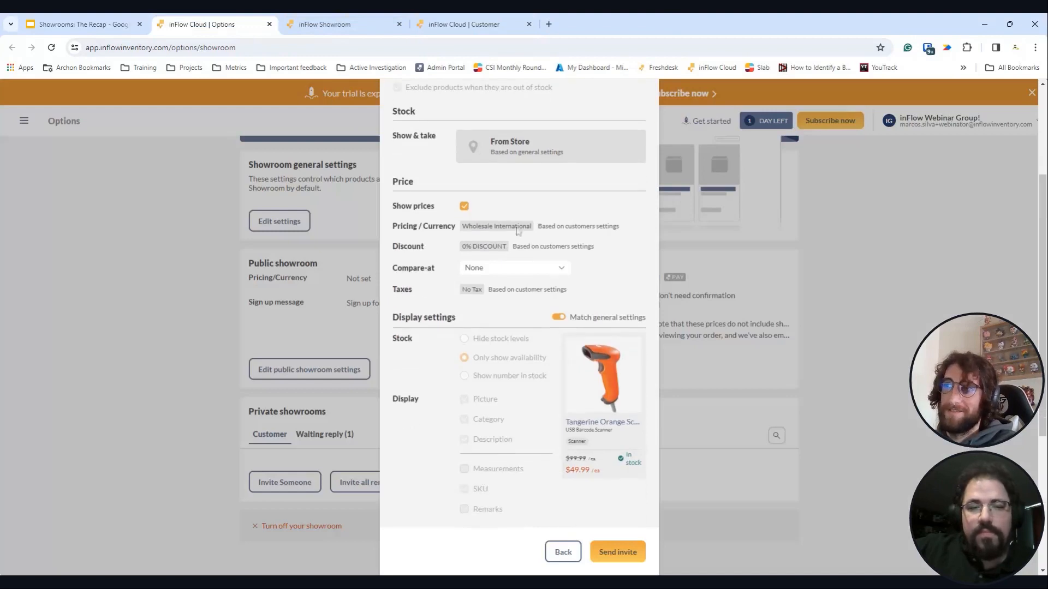
{"action": "double_click", "coordinate": [507, 225]}
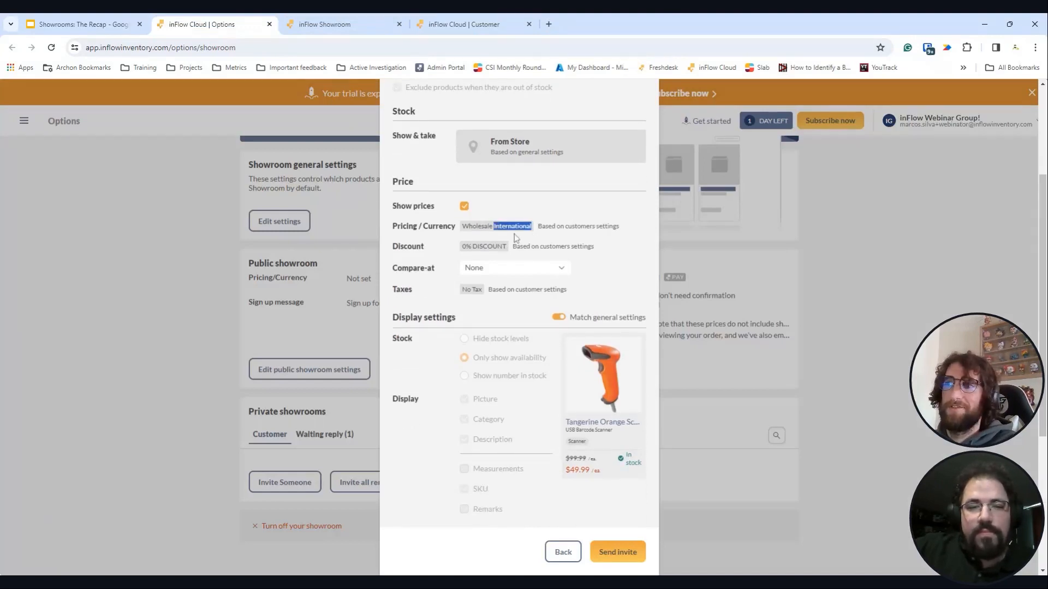
{"action": "left_click", "coordinate": [561, 269]}
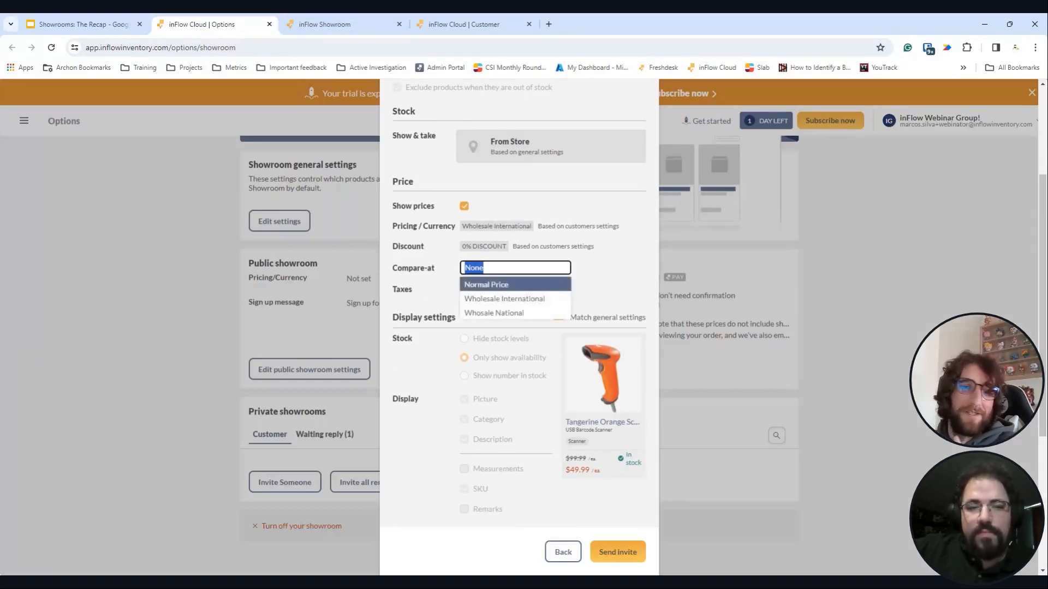
{"action": "left_click", "coordinate": [567, 300]}
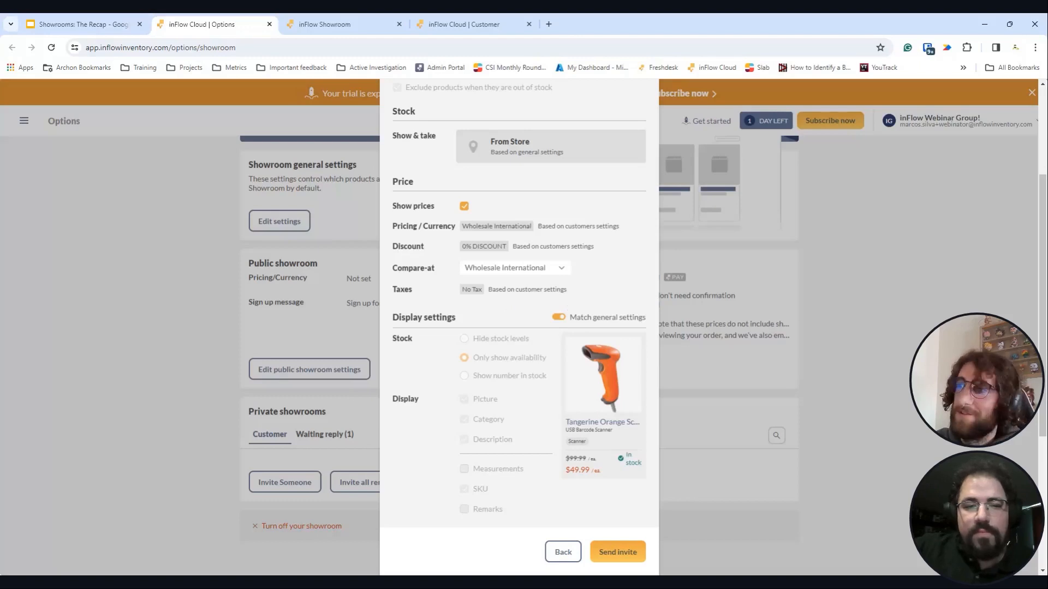
{"action": "left_click", "coordinate": [546, 268]}
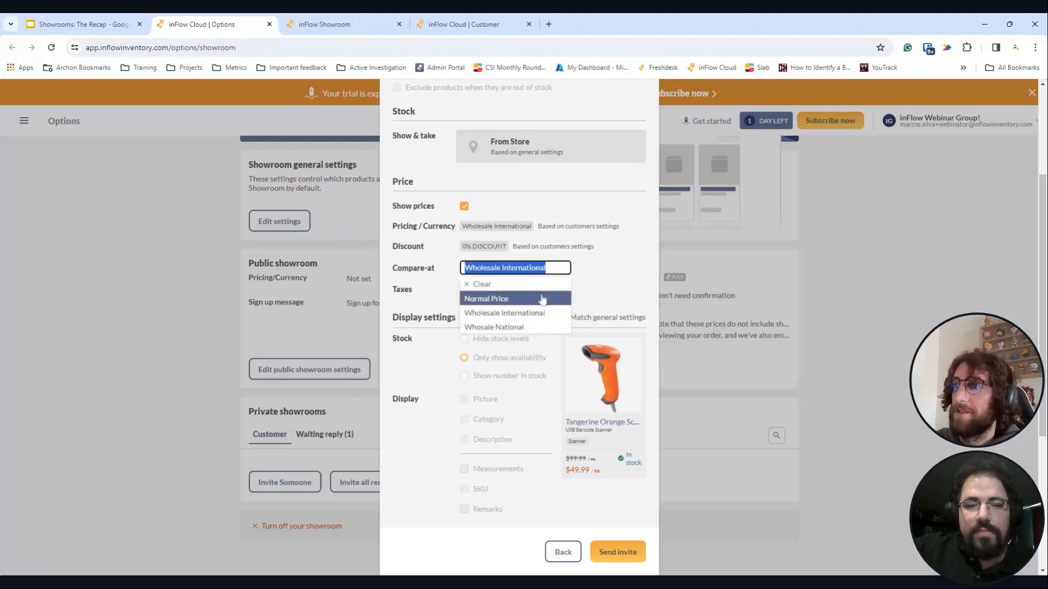
{"action": "left_click", "coordinate": [535, 329]}
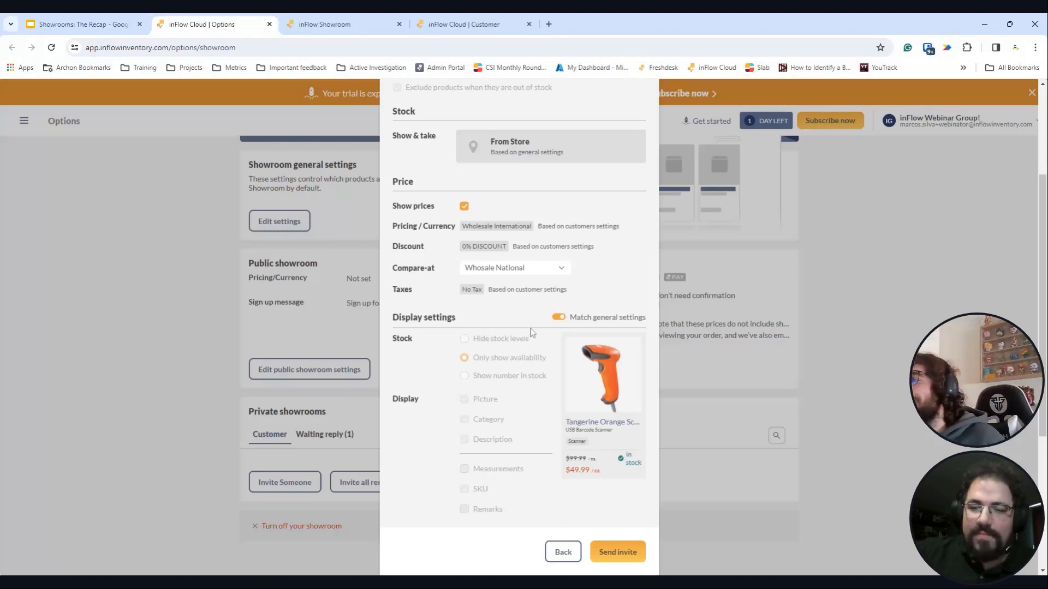
{"action": "scroll", "coordinate": [532, 333], "scroll_direction": "down", "scroll_amount": 4}
- Add the custom message 'It's a pleasure' and send the second invitation
{"action": "left_click", "coordinate": [464, 402]}
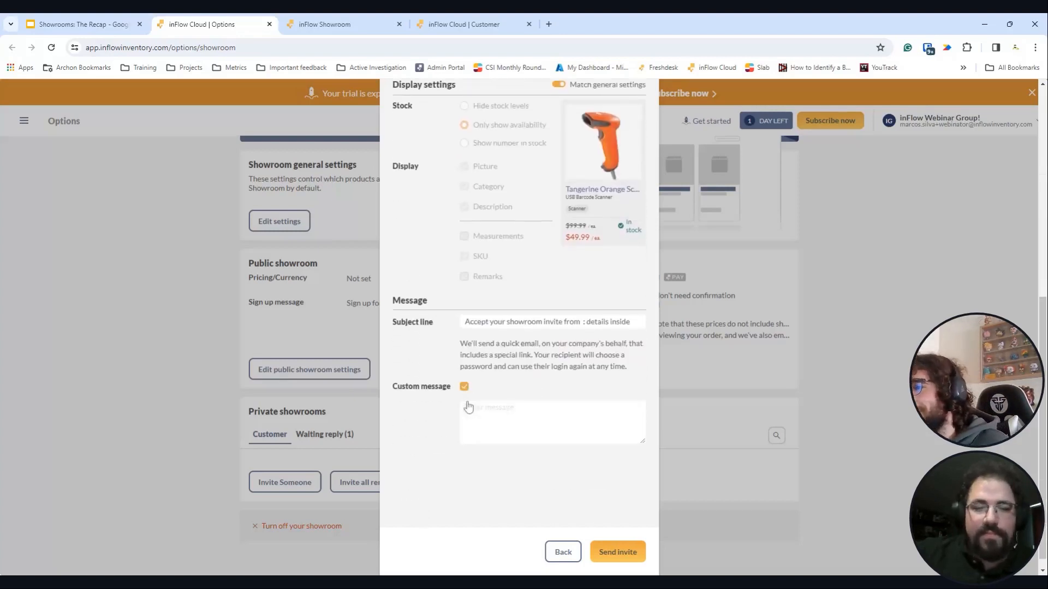
{"action": "scroll", "coordinate": [467, 404], "scroll_direction": "down", "scroll_amount": 1}
{"action": "left_click", "coordinate": [467, 405]}
{"action": "type", "text": "It"}
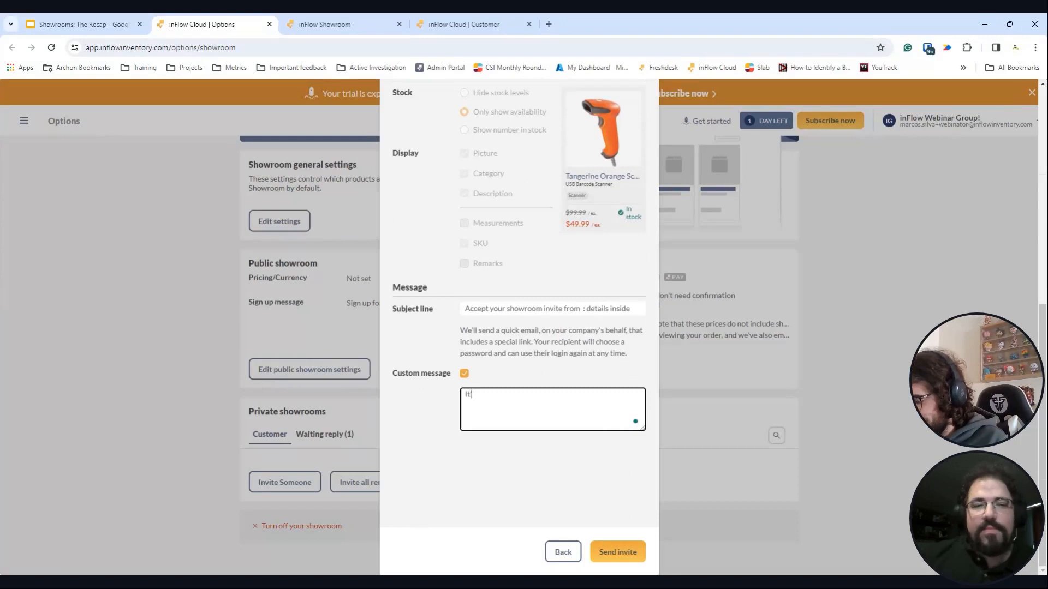
{"action": "type", "text": "'s a pleasure t"}
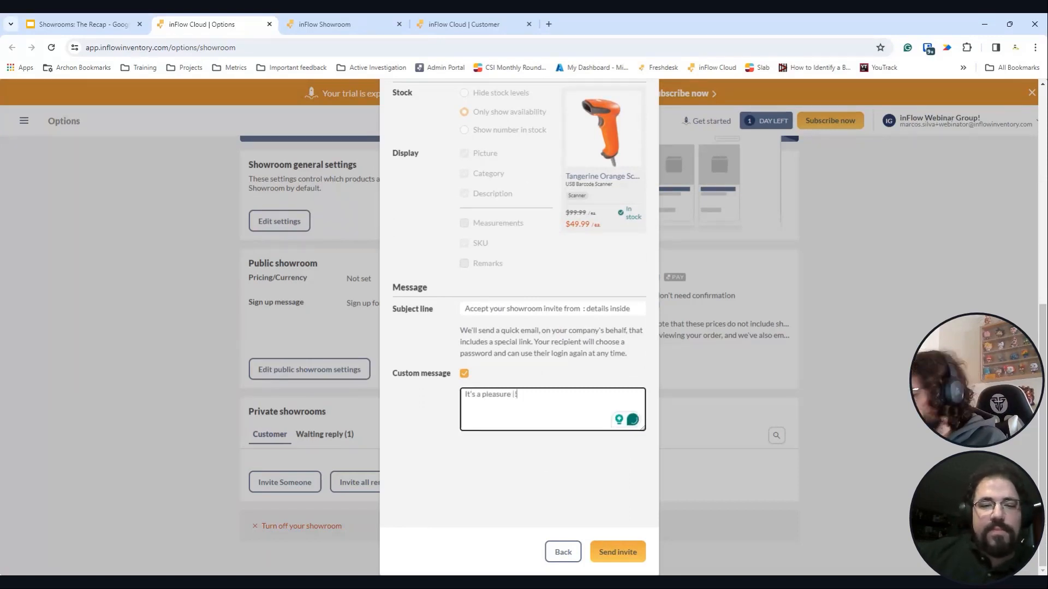
{"action": "key", "text": "BackSpace"}
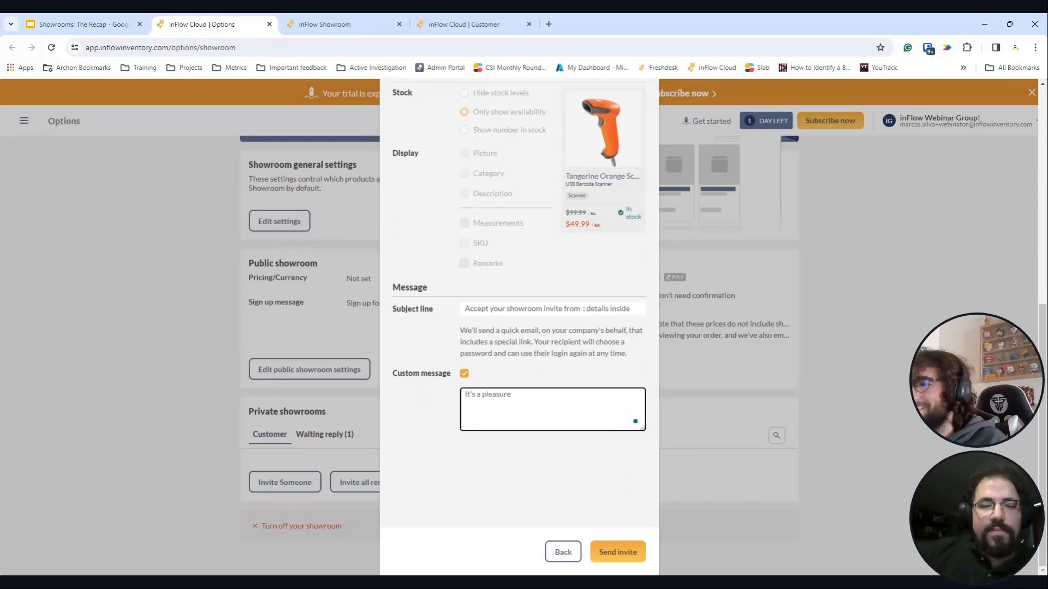
{"action": "scroll", "coordinate": [507, 376], "scroll_direction": "up", "scroll_amount": 4}
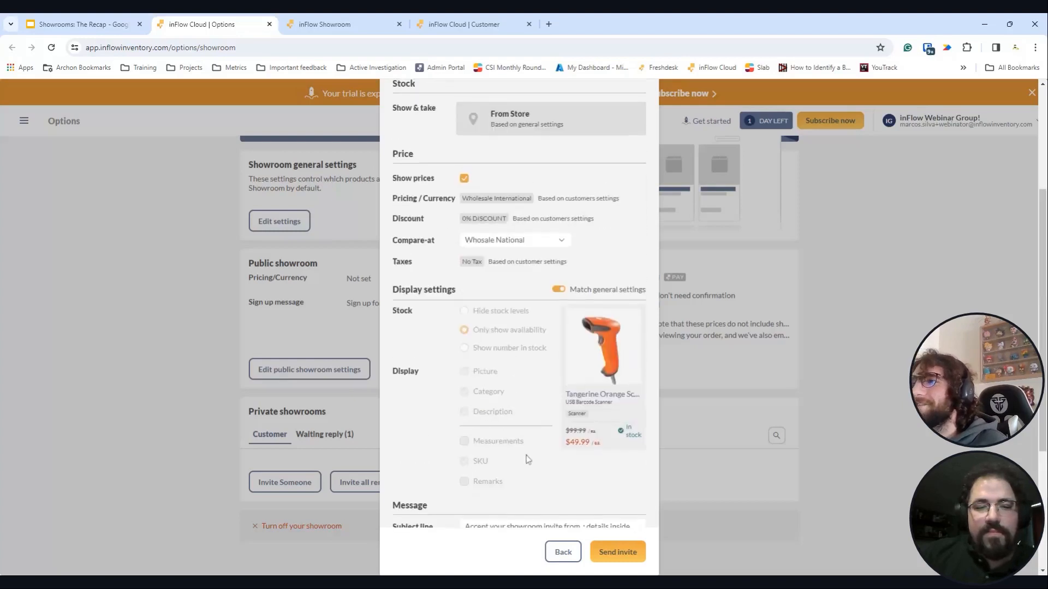
{"action": "left_click", "coordinate": [619, 552]}
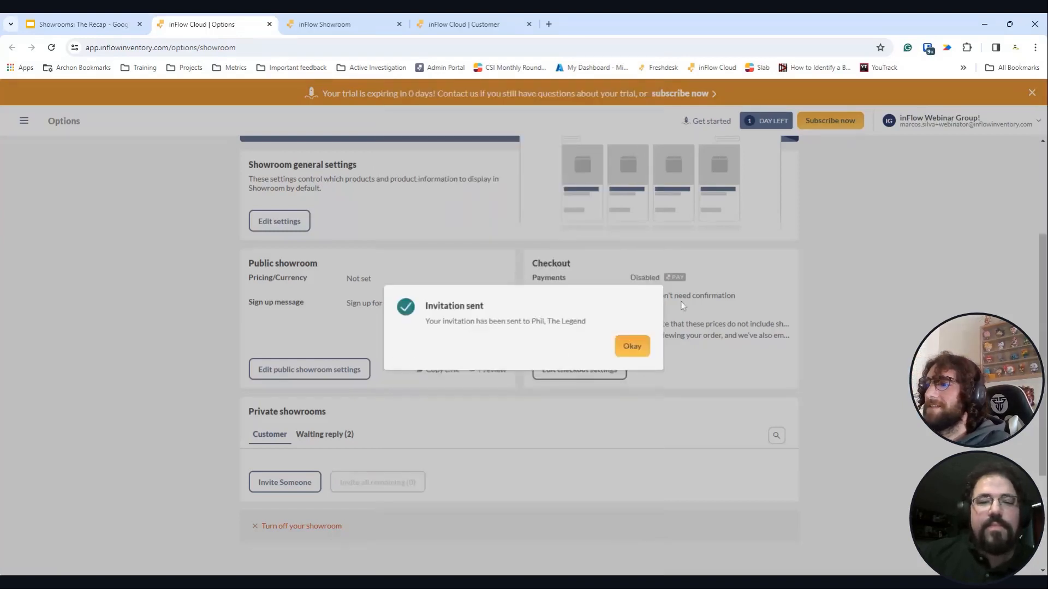
- Dismiss the Invitation sent confirmation
{"action": "left_click", "coordinate": [630, 348]}
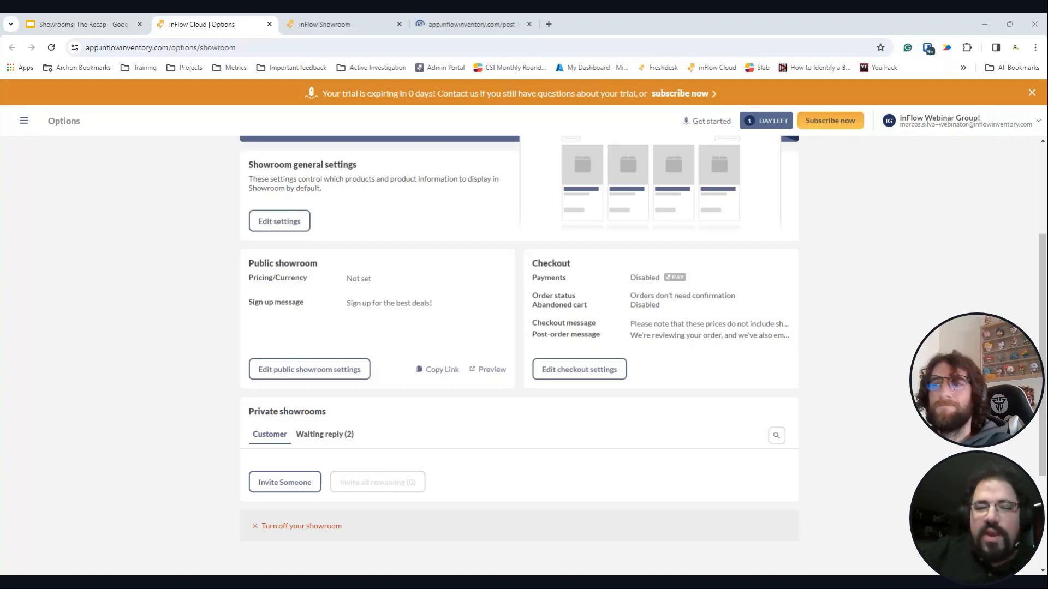
- List the two invites waiting for reply and open the new invitee's access settings
{"action": "left_click", "coordinate": [347, 436]}
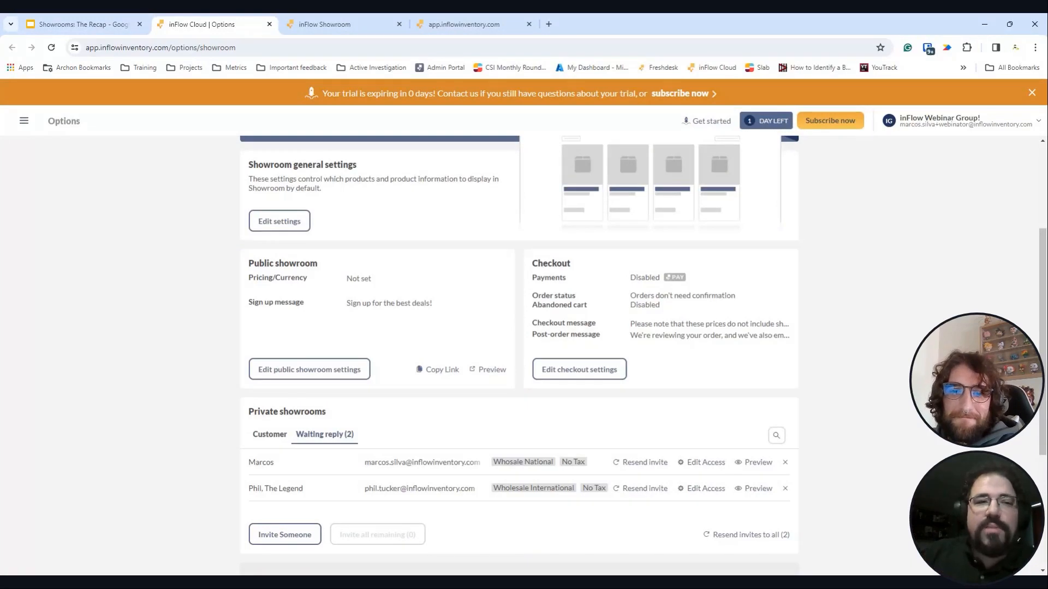
{"action": "left_click", "coordinate": [702, 489]}
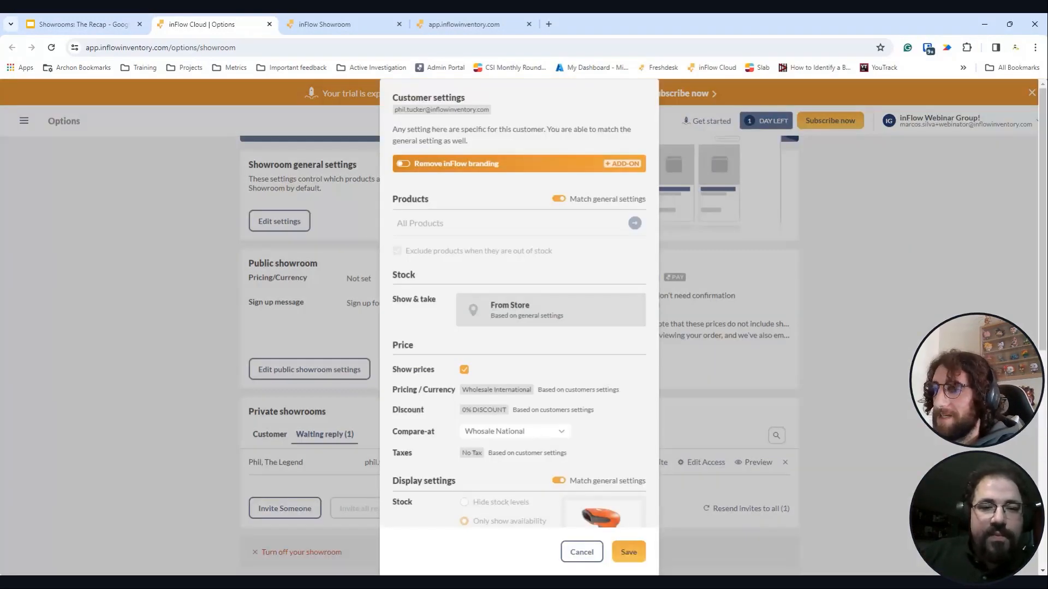
- Review the Wholesale International versus Whosale National price settings, then cancel without changes
{"action": "scroll", "coordinate": [540, 317], "scroll_direction": "down", "scroll_amount": 3}
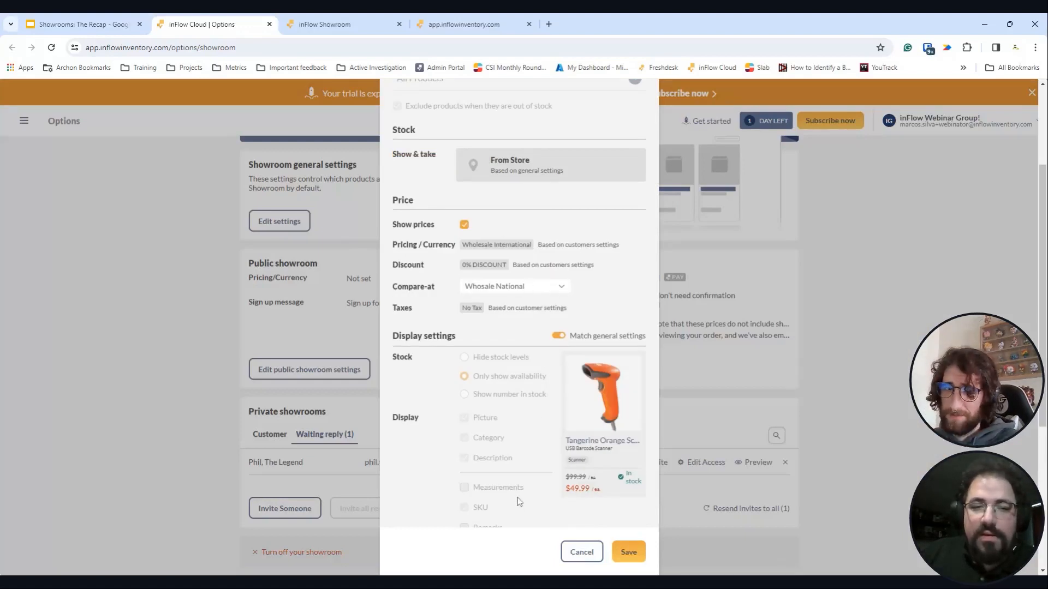
{"action": "scroll", "coordinate": [520, 502], "scroll_direction": "down", "scroll_amount": 1}
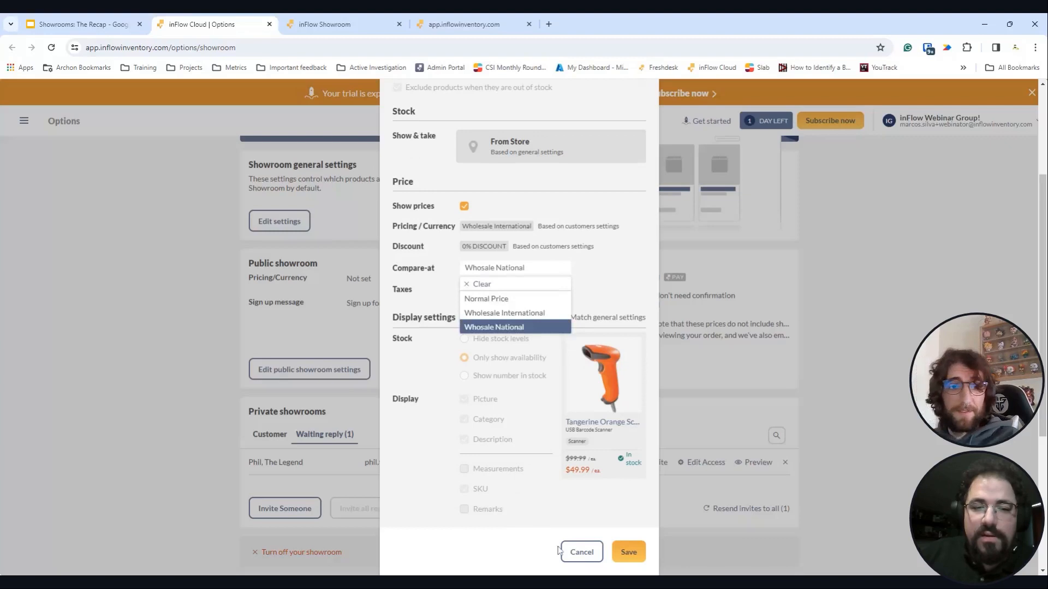
{"action": "left_click", "coordinate": [591, 554]}
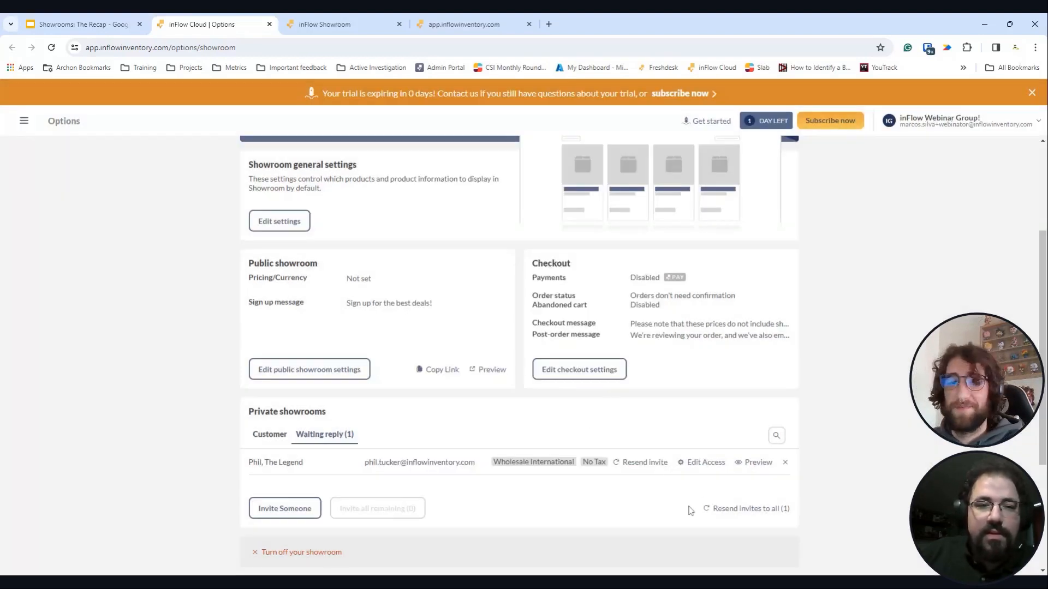
- Open a showroom preview for the accepted customer from the Customer tab
{"action": "left_click", "coordinate": [271, 439]}
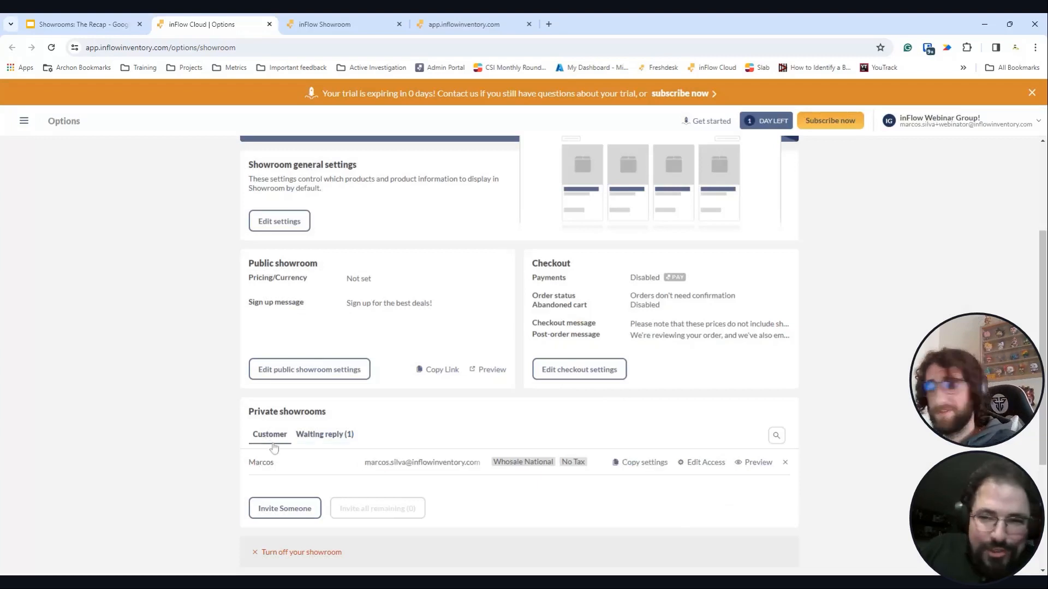
{"action": "left_click", "coordinate": [758, 462]}
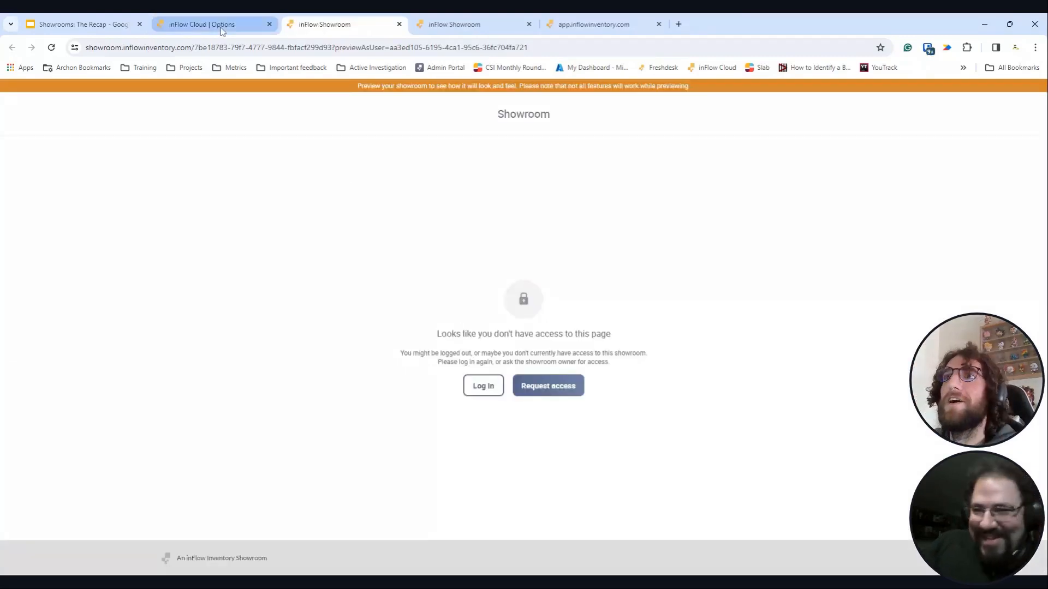
{"action": "left_click", "coordinate": [221, 32]}
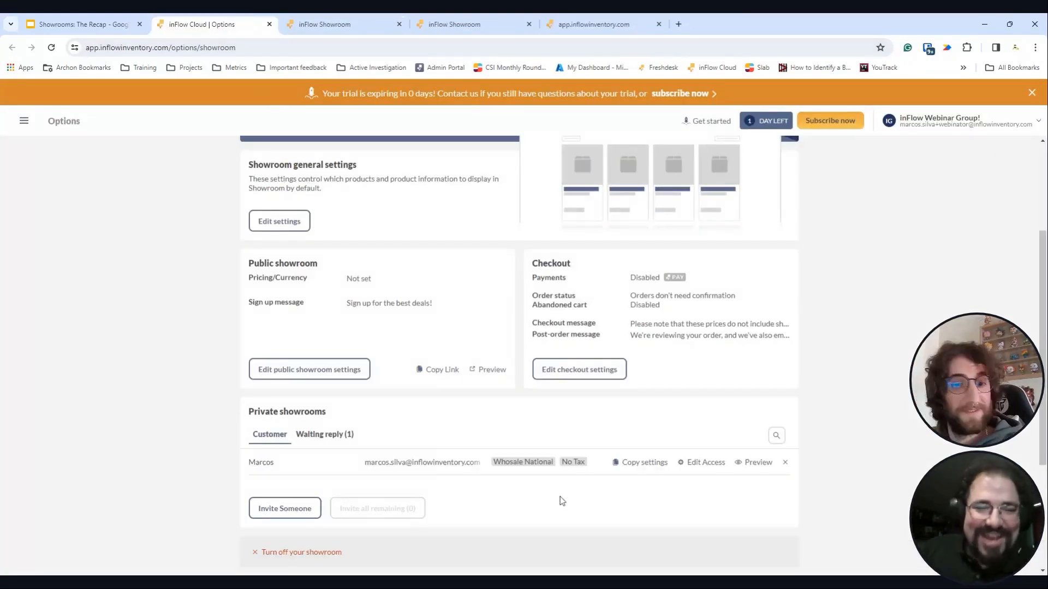
- Inspect the waiting-reply invitee's email and the open tabs, ending back on showroom options
{"action": "left_click", "coordinate": [317, 434]}
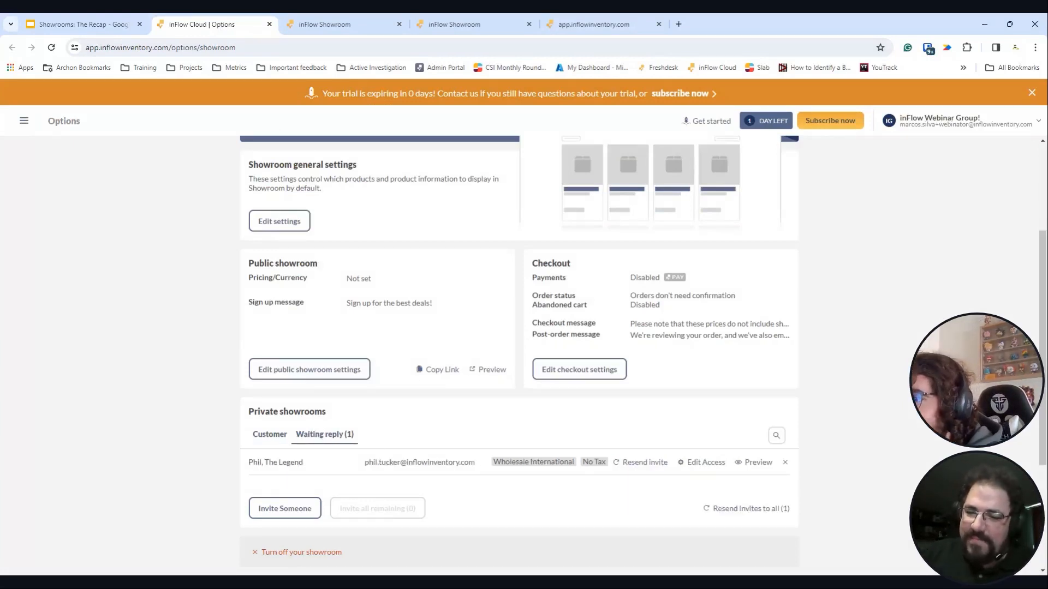
{"action": "double_click", "coordinate": [389, 462]}
{"action": "double_click", "coordinate": [419, 463]}
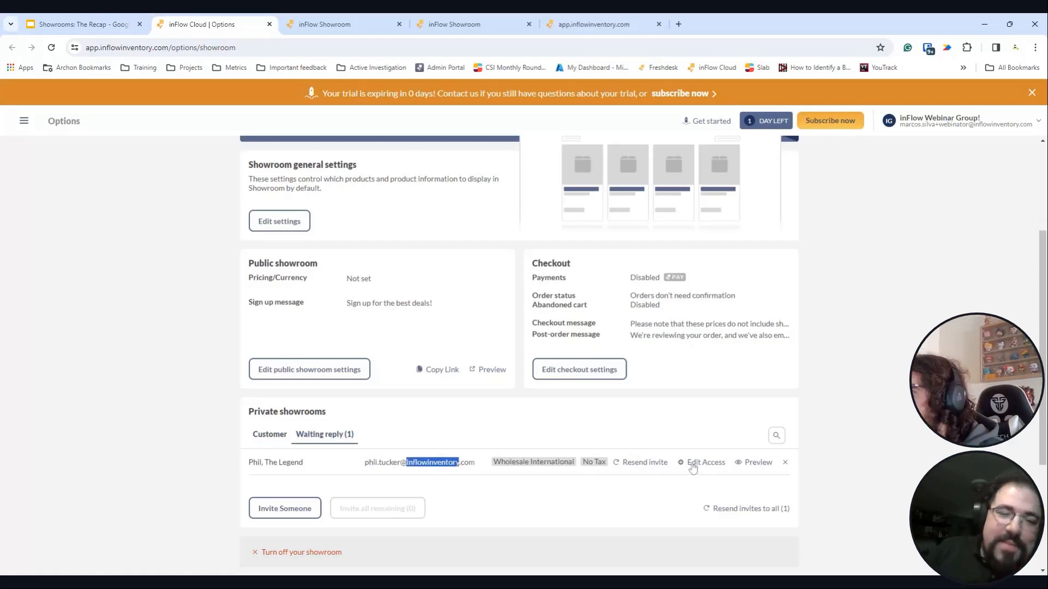
{"action": "left_click", "coordinate": [454, 481]}
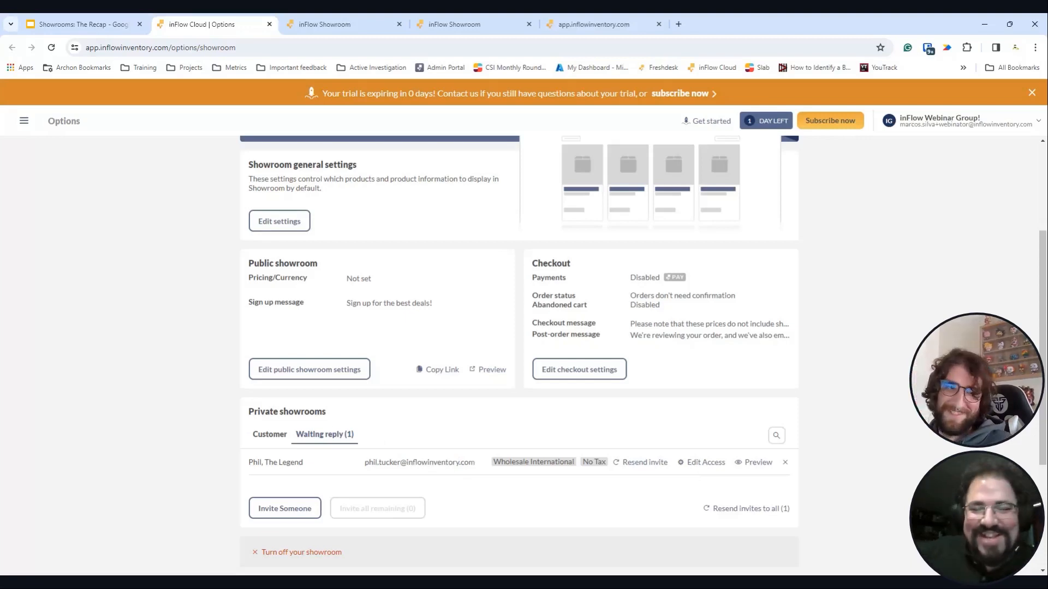
{"action": "left_click", "coordinate": [589, 25]}
{"action": "left_click", "coordinate": [380, 22]}
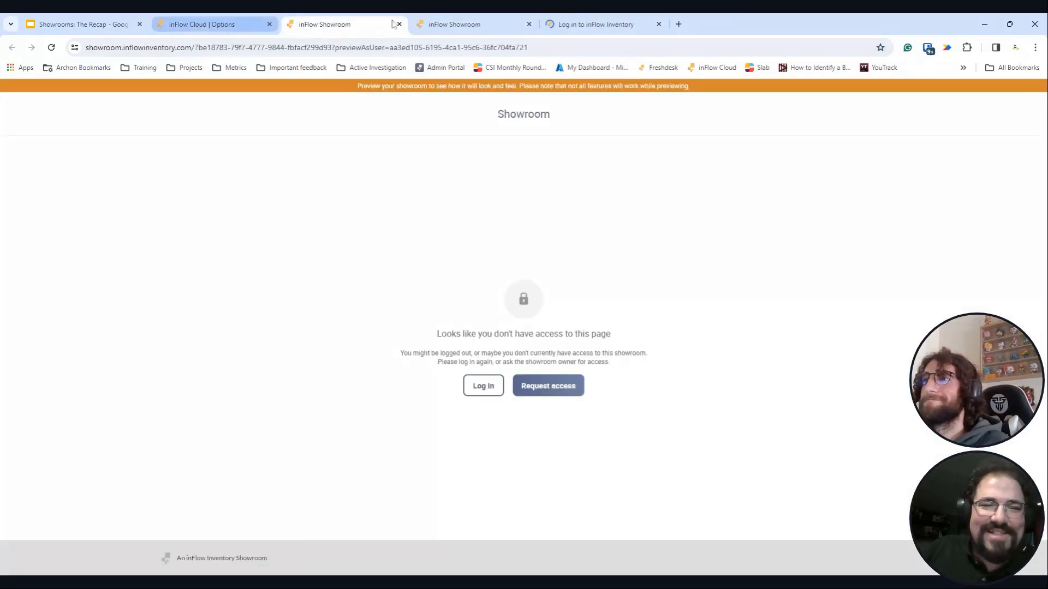
{"action": "key", "text": "ctrl+shift+Tab"}
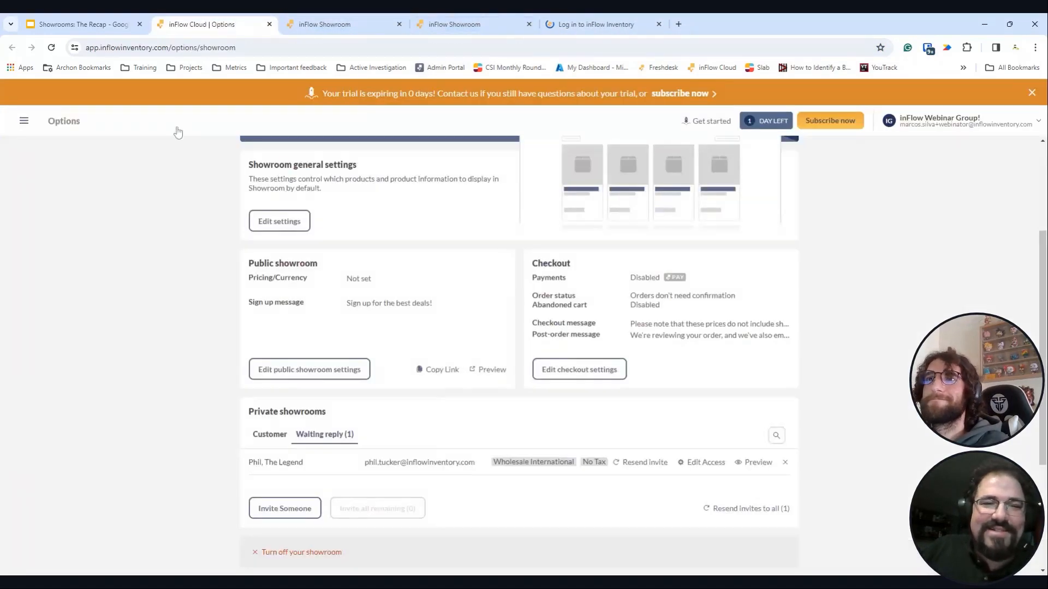
- Navigate through the sales orders to the invited customer's record
{"action": "left_click", "coordinate": [24, 122]}
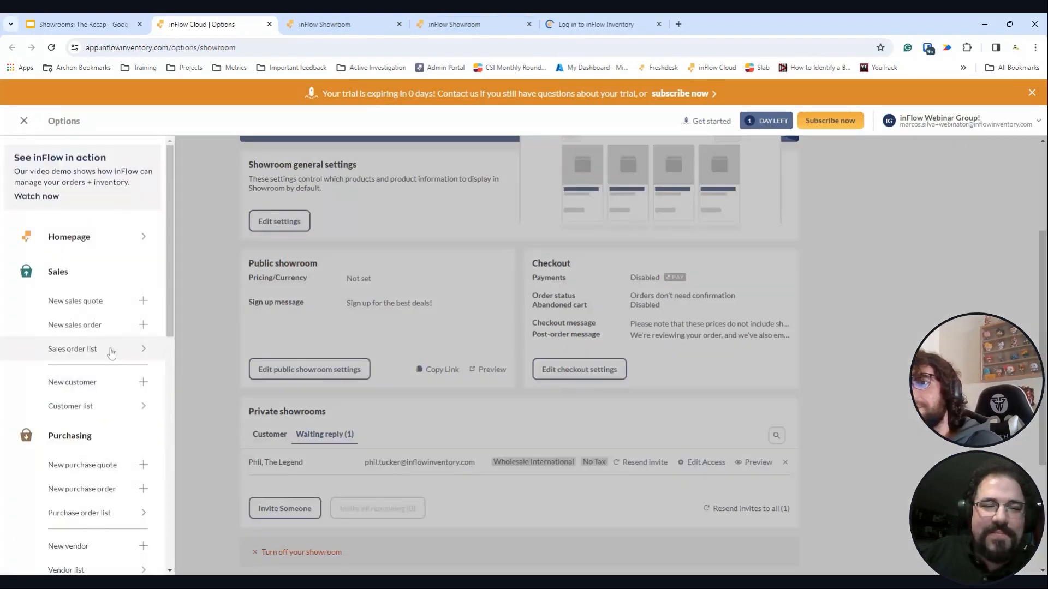
{"action": "left_click", "coordinate": [111, 351]}
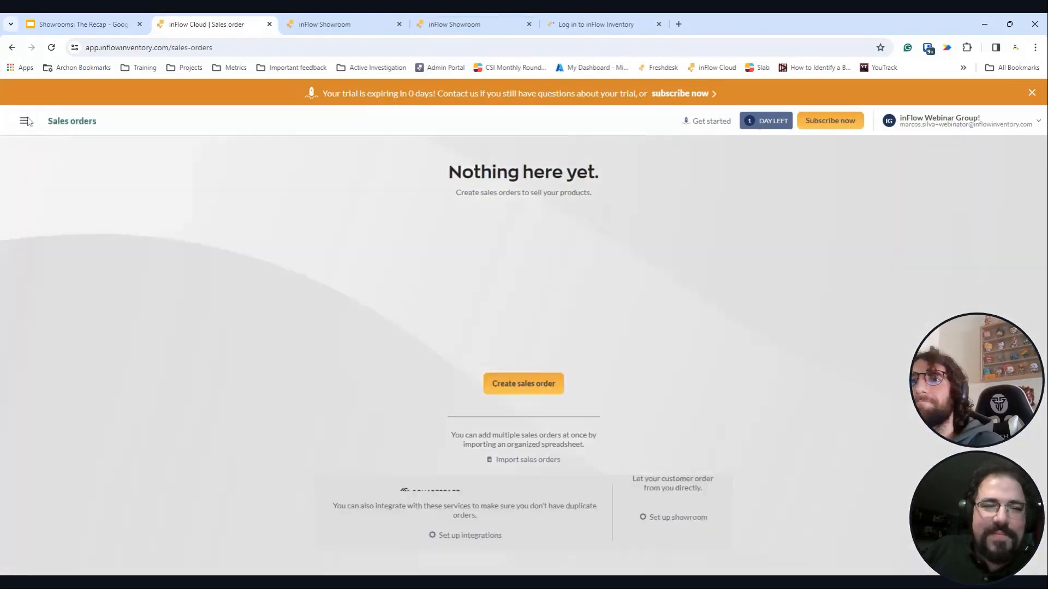
{"action": "left_click", "coordinate": [25, 121]}
{"action": "left_click", "coordinate": [405, 256]}
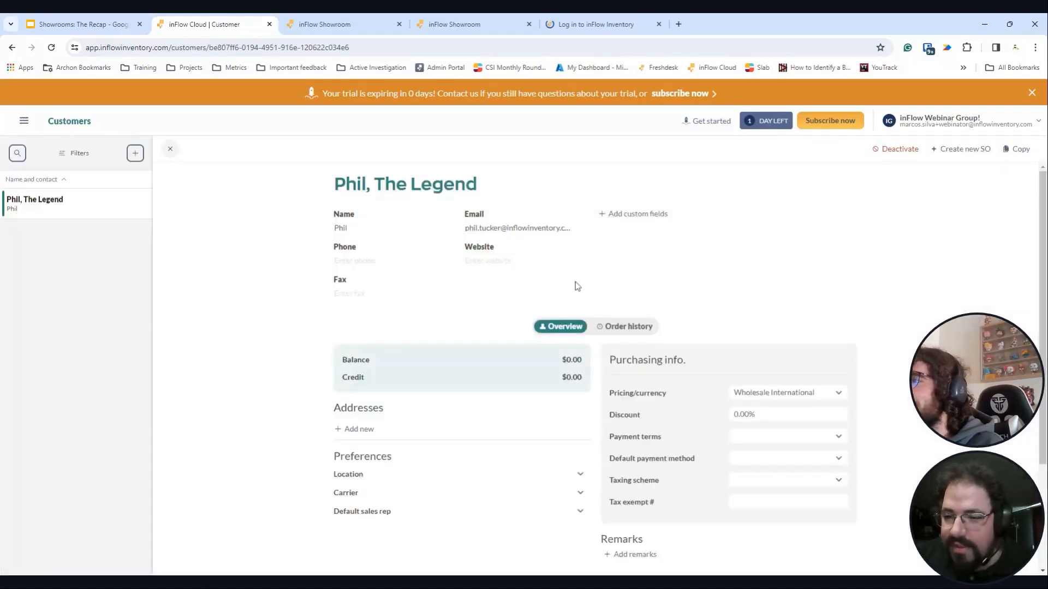
- Correct the customer's email address and save the record
{"action": "left_click", "coordinate": [513, 228]}
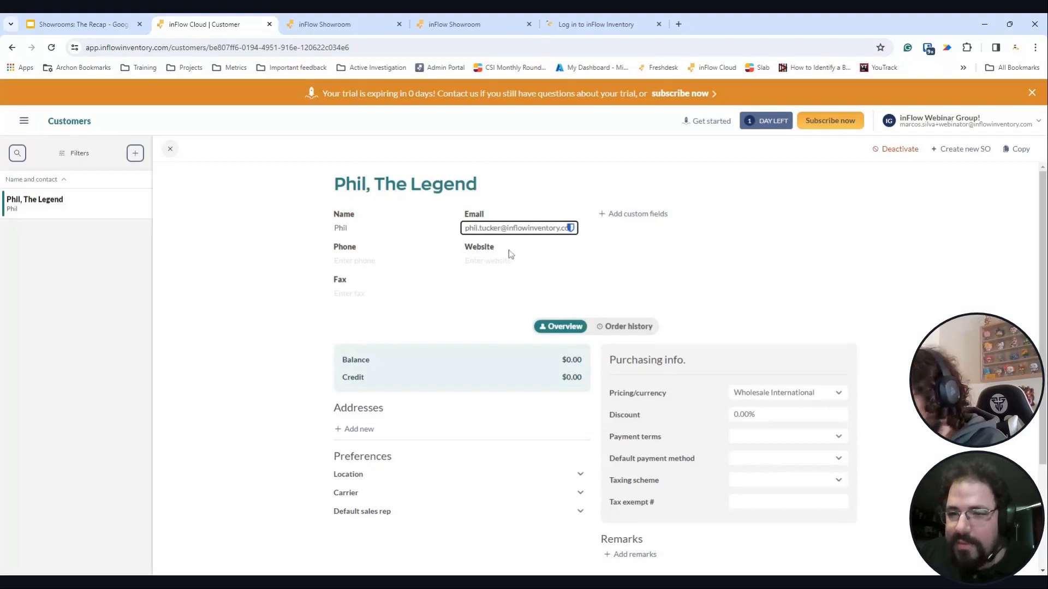
{"action": "key", "text": "Right"}
{"action": "type", "text": "ip"}
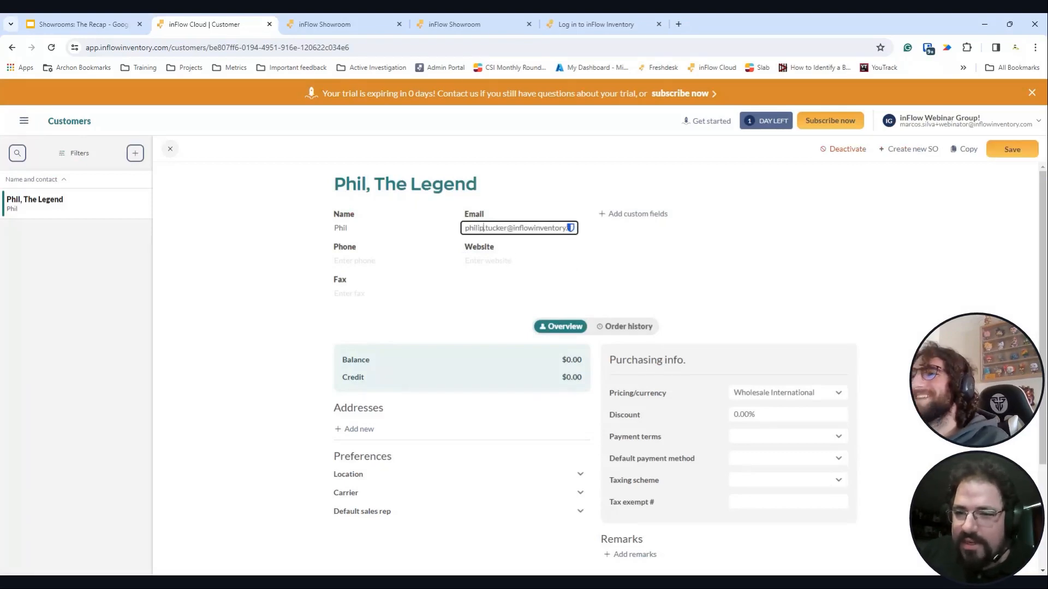
{"action": "left_click", "coordinate": [1011, 150]}
- Check the other browser tabs, then return and open Showroom from the account menu
{"action": "key", "text": "ctrl+shift+Tab"}
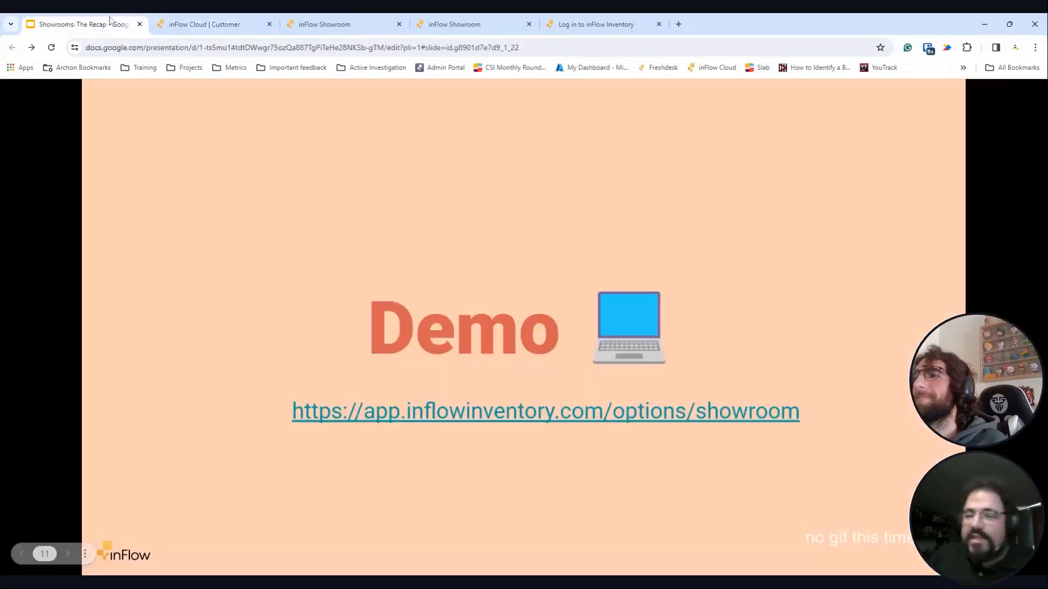
{"action": "key", "text": "ctrl+Tab"}
{"action": "key", "text": "ctrl+Tab"}
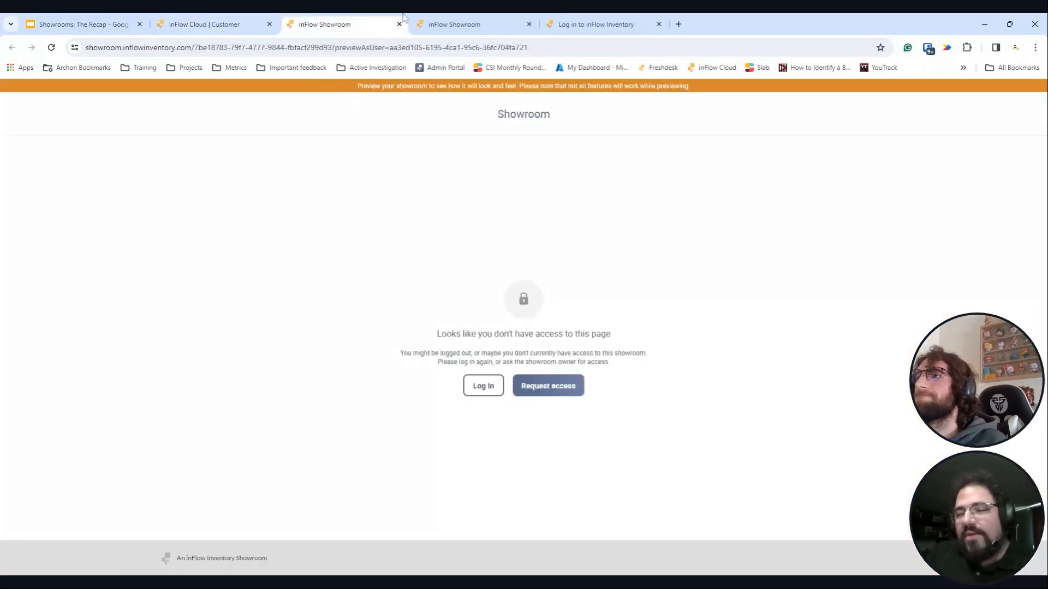
{"action": "left_click", "coordinate": [238, 25]}
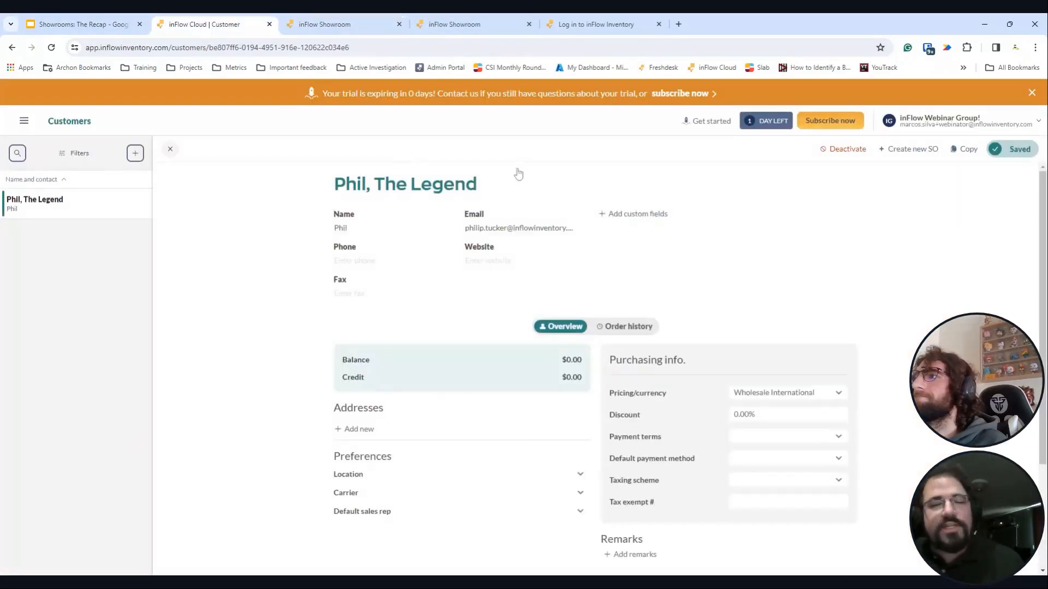
{"action": "left_click", "coordinate": [938, 121]}
{"action": "left_click", "coordinate": [928, 236]}
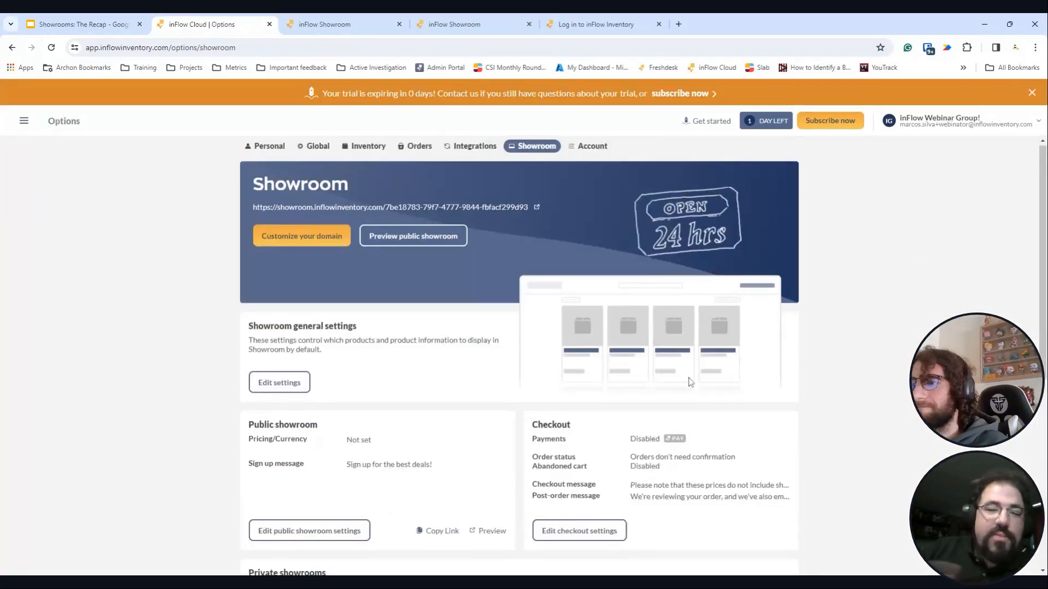
{"action": "scroll", "coordinate": [692, 382], "scroll_direction": "down", "scroll_amount": 5}
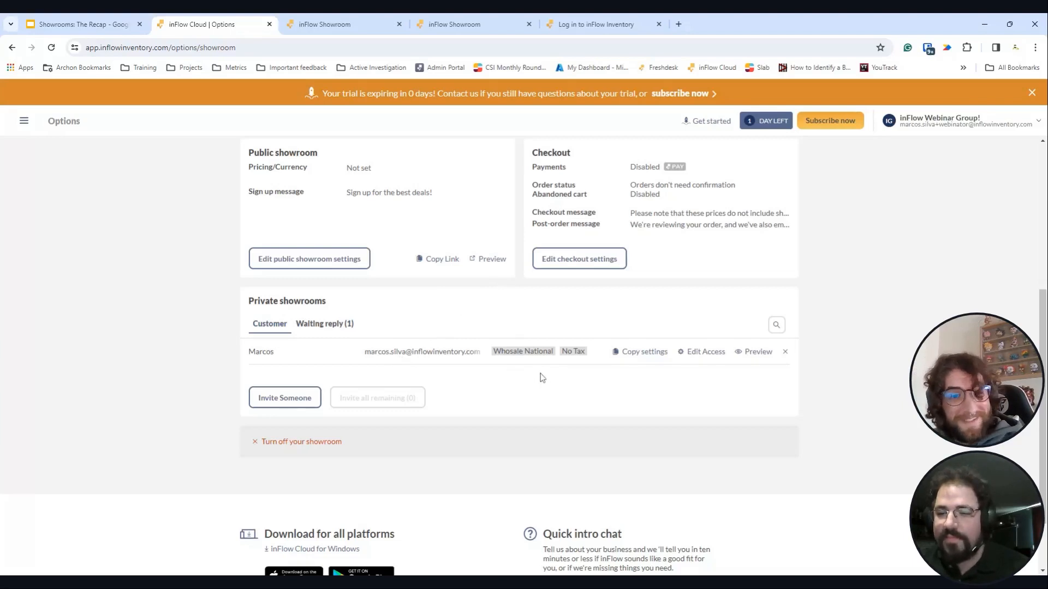
- Preview the showroom as the private customer and try logging in, then return to Options
{"action": "left_click", "coordinate": [752, 352]}
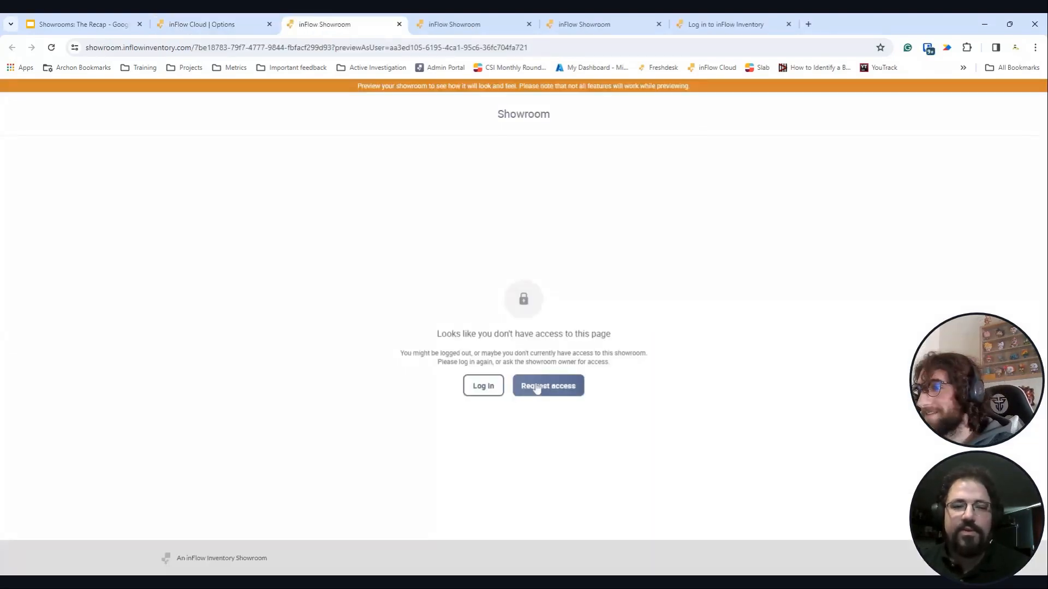
{"action": "left_click", "coordinate": [490, 388]}
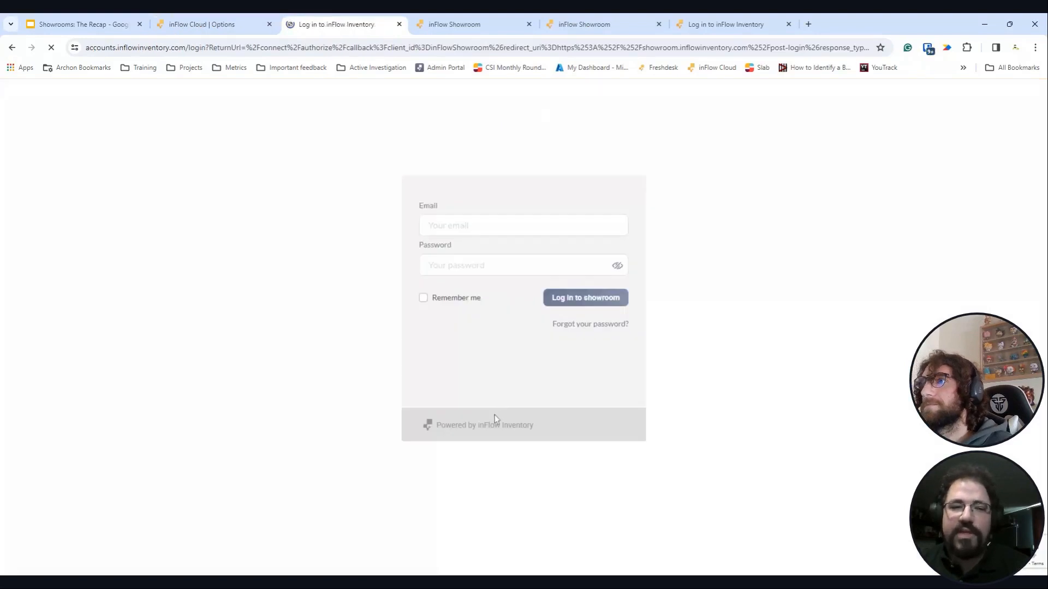
{"action": "left_click", "coordinate": [235, 24]}
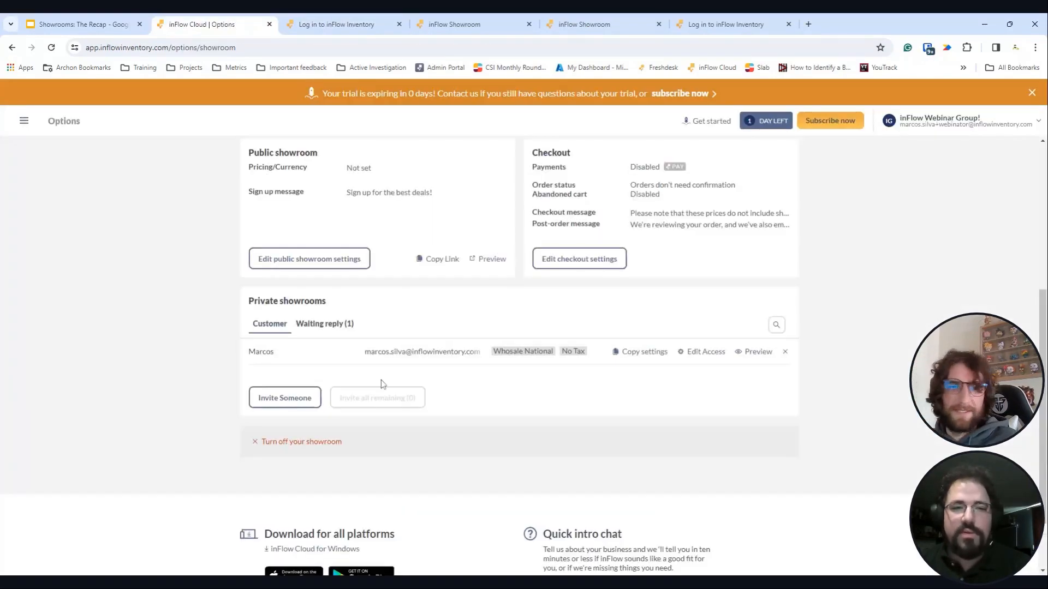
- Check Waiting reply invitations, then start an existing-customer invite and cancel it
{"action": "left_click", "coordinate": [349, 324]}
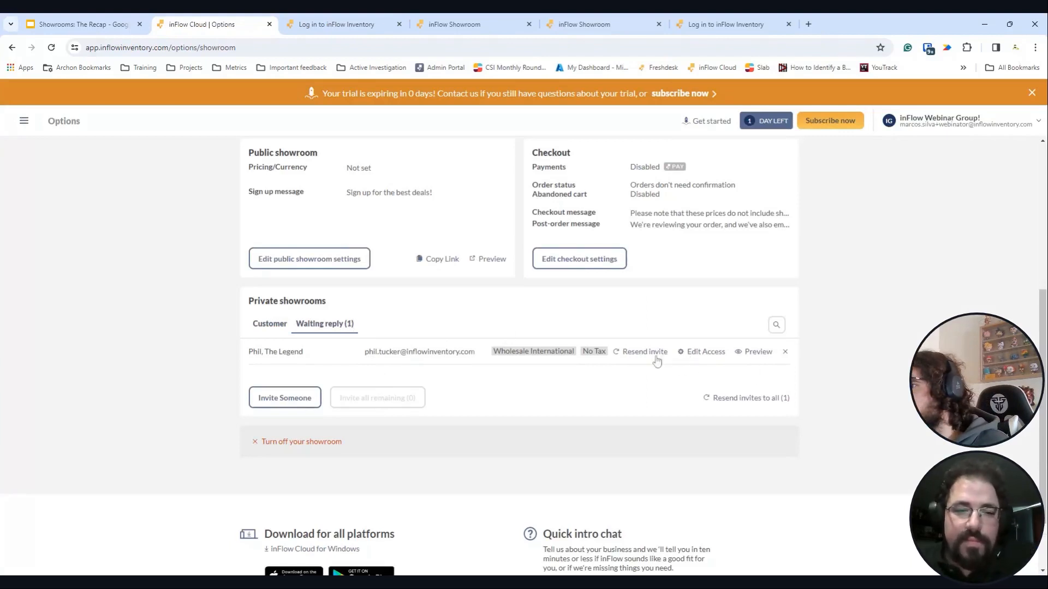
{"action": "left_click", "coordinate": [270, 324]}
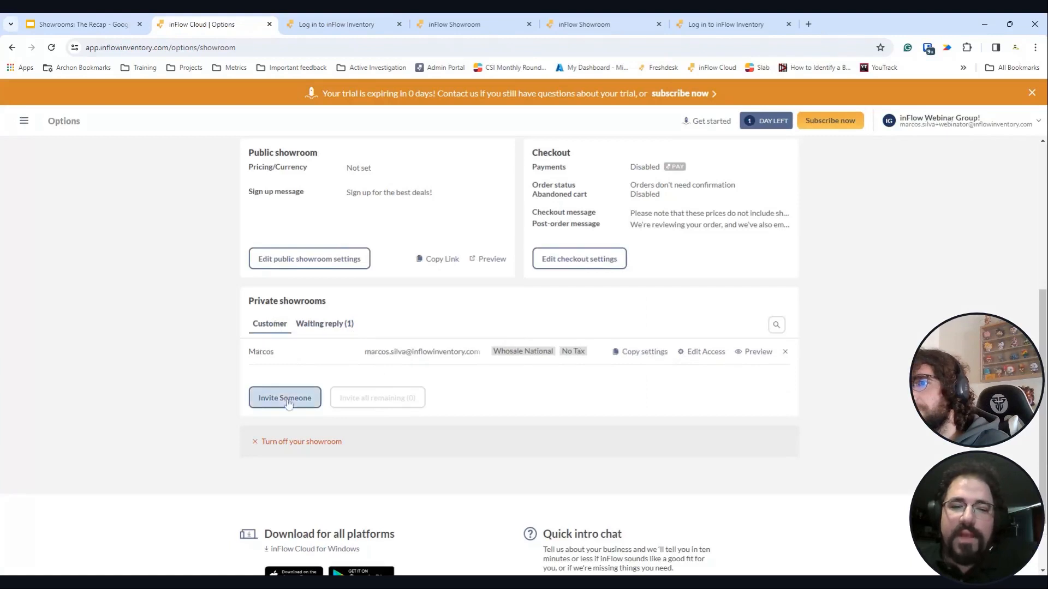
{"action": "left_click", "coordinate": [284, 398]}
{"action": "left_click", "coordinate": [419, 355]}
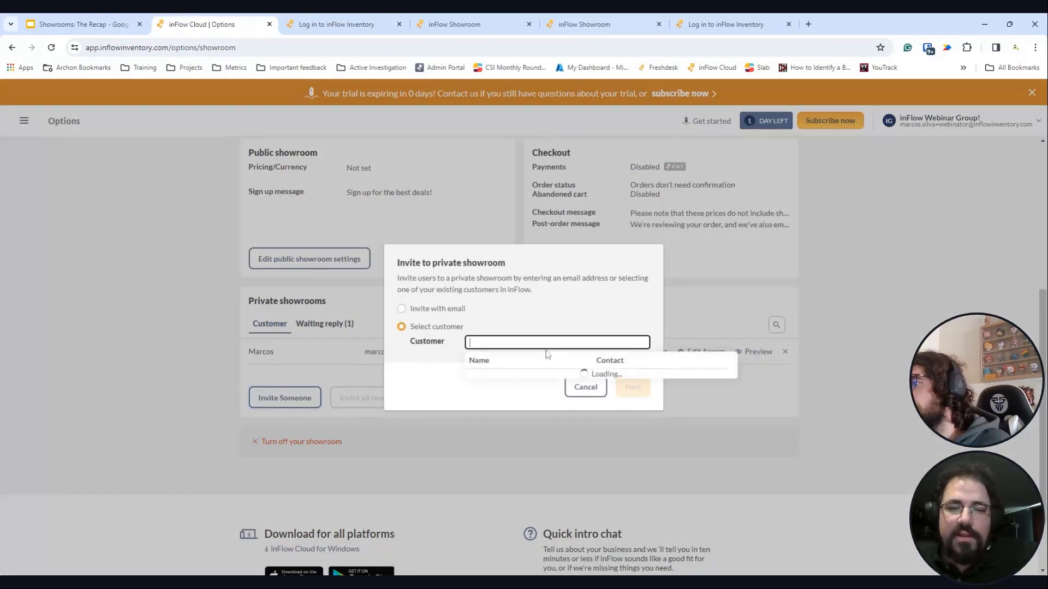
{"action": "left_click", "coordinate": [583, 388]}
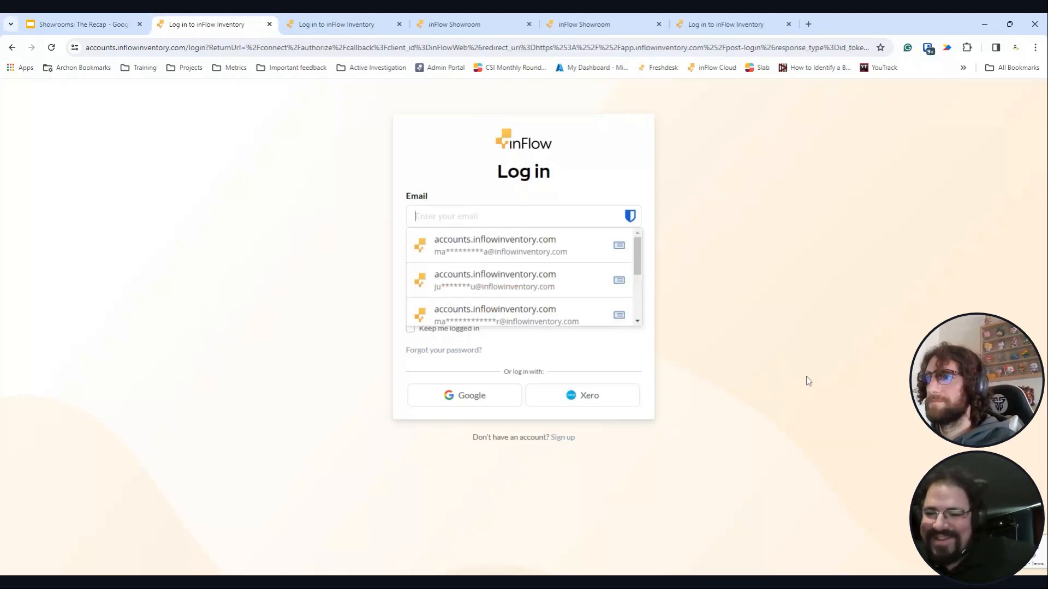
- Sign in with the saved account credentials from the email autofill list
{"action": "left_click", "coordinate": [549, 254]}
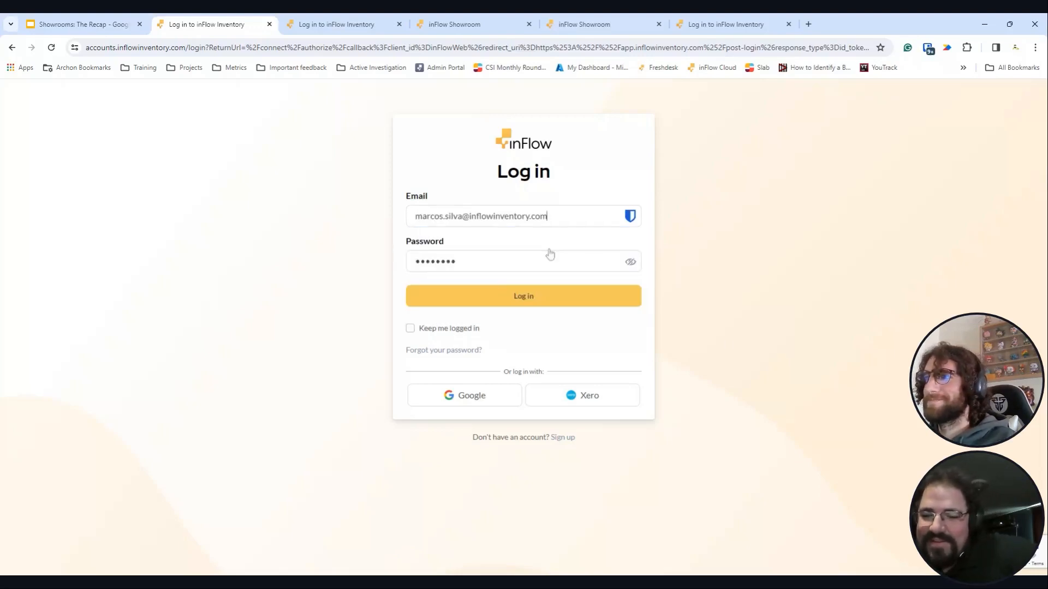
{"action": "left_click", "coordinate": [533, 300]}
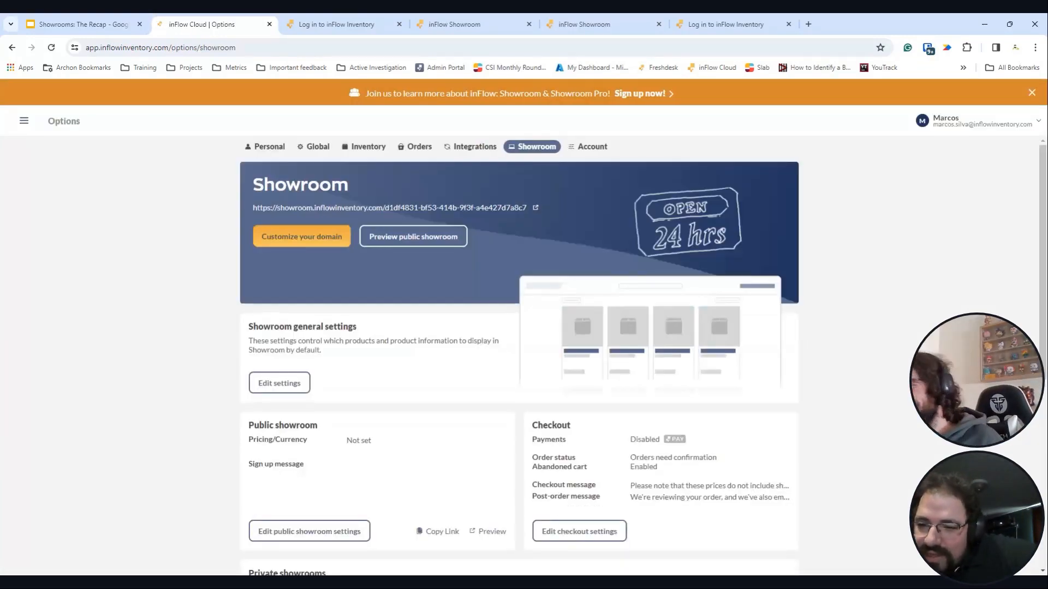
- Log out of the second account and bring the inFlow Webinar Group homepage tab into this window
{"action": "scroll", "coordinate": [716, 347], "scroll_direction": "down", "scroll_amount": 5}
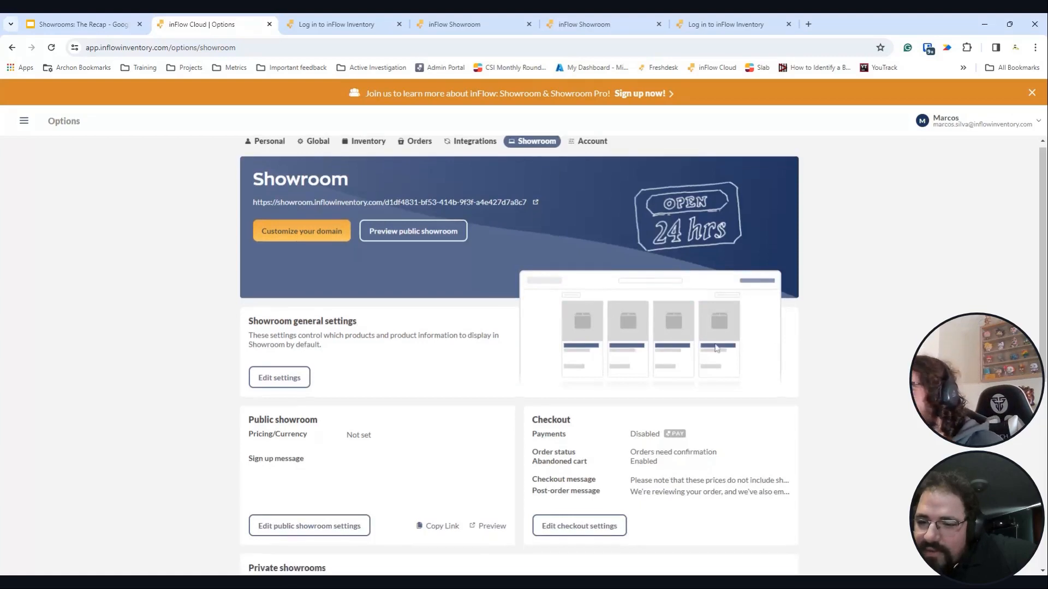
{"action": "scroll", "coordinate": [709, 343], "scroll_direction": "up", "scroll_amount": 1}
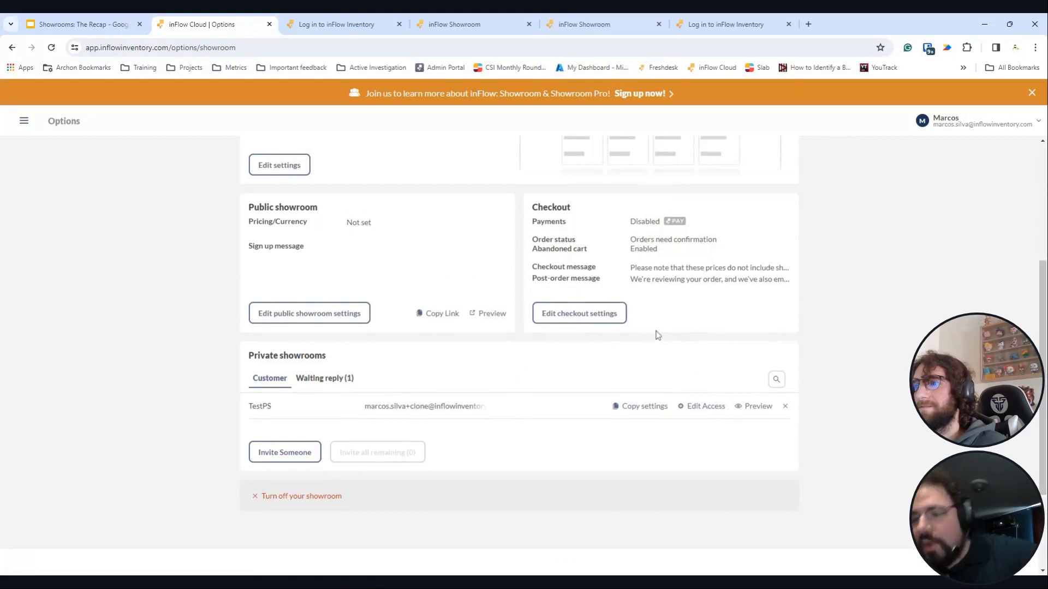
{"action": "scroll", "coordinate": [616, 334], "scroll_direction": "up", "scroll_amount": 2}
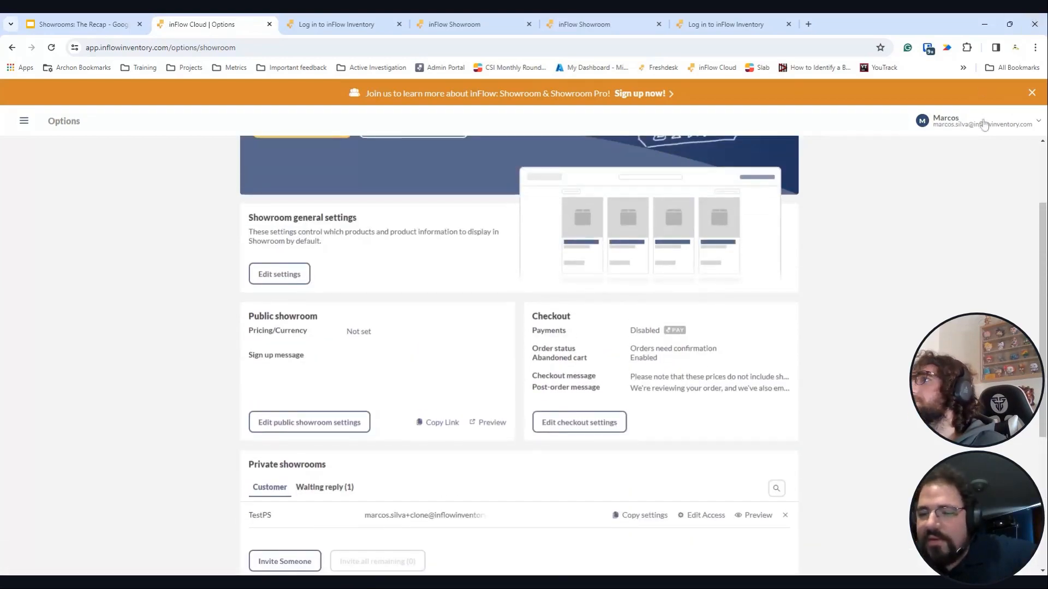
{"action": "left_click", "coordinate": [982, 123]}
{"action": "left_click", "coordinate": [952, 361]}
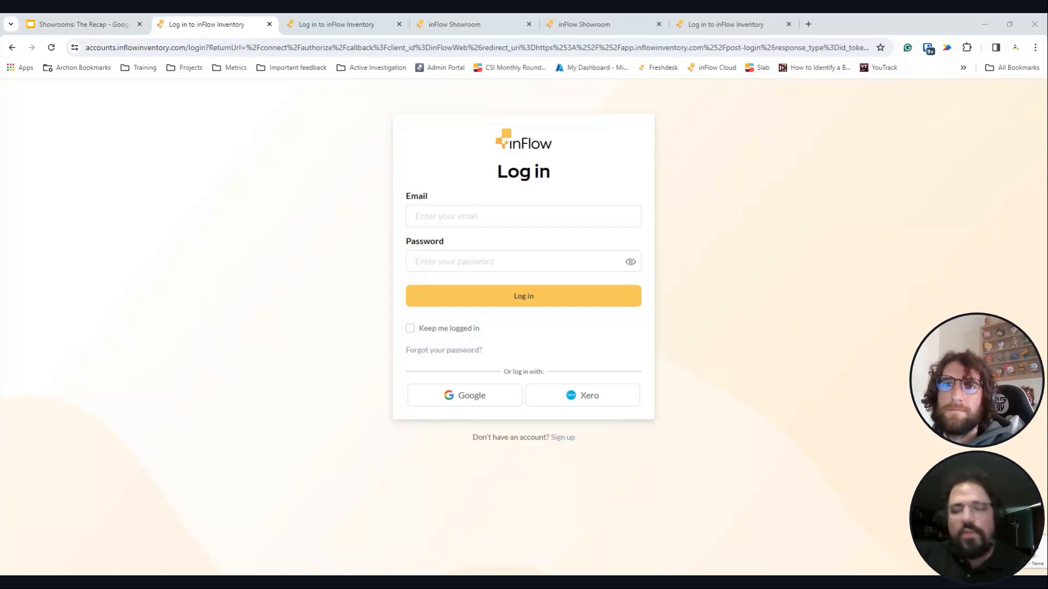
{"action": "left_click_drag", "start_coordinate": [176, 17], "coordinate": [206, 49]}
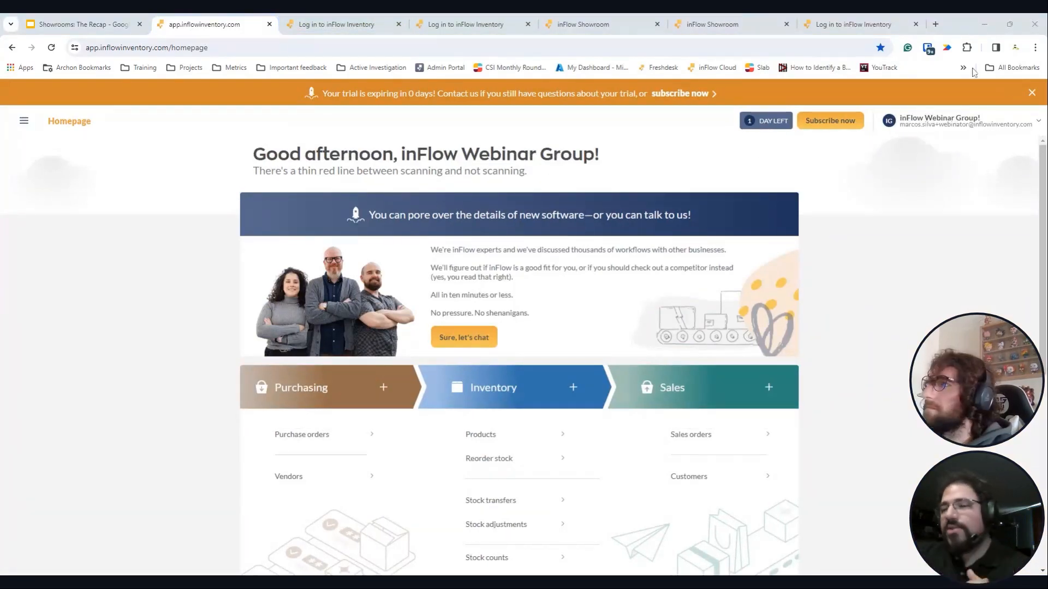
{"action": "left_click", "coordinate": [937, 122]}
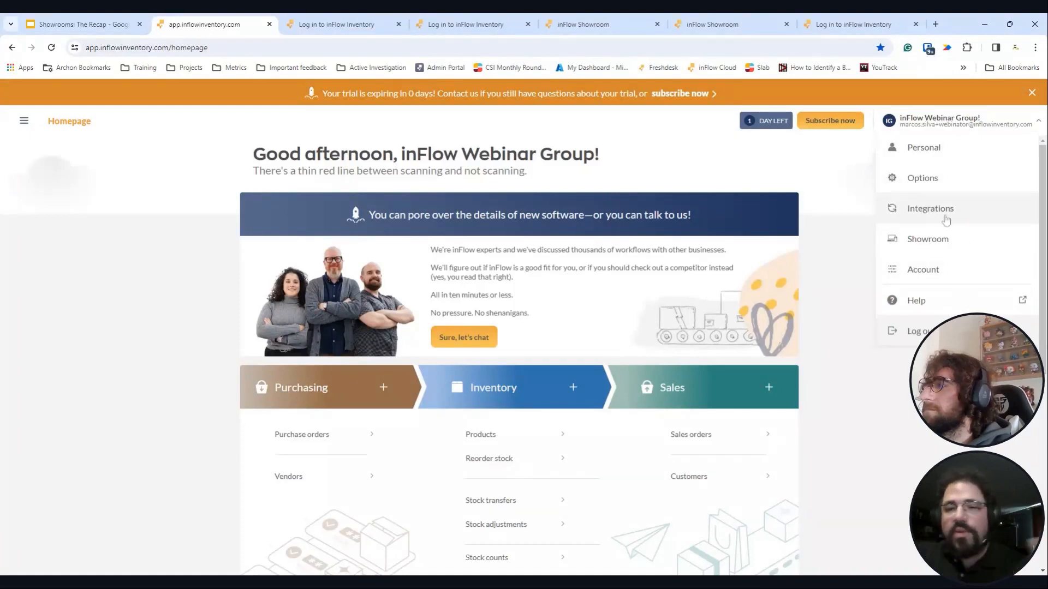
- Open Showroom settings and remove the pending customer from the private showroom
{"action": "left_click", "coordinate": [928, 239]}
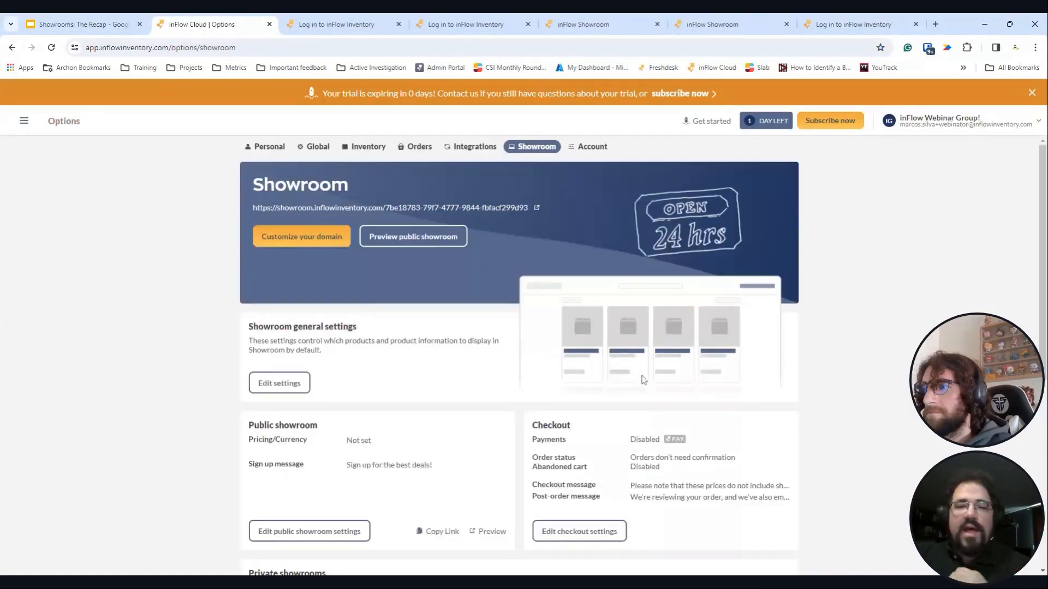
{"action": "scroll", "coordinate": [428, 366], "scroll_direction": "down", "scroll_amount": 1}
{"action": "scroll", "coordinate": [429, 366], "scroll_direction": "down", "scroll_amount": 5}
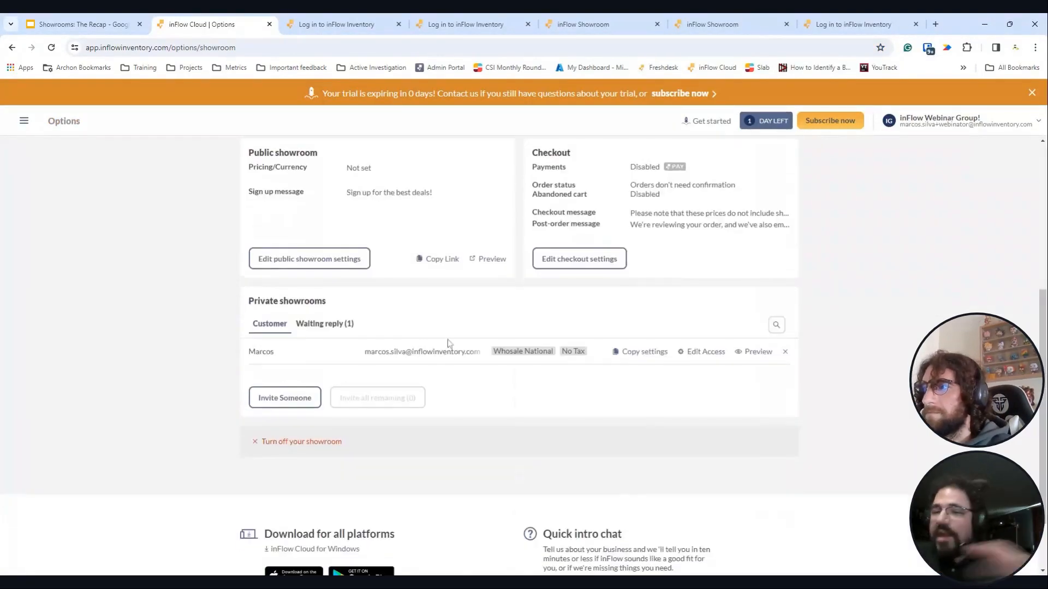
{"action": "left_click", "coordinate": [785, 351]}
{"action": "left_click", "coordinate": [625, 368]}
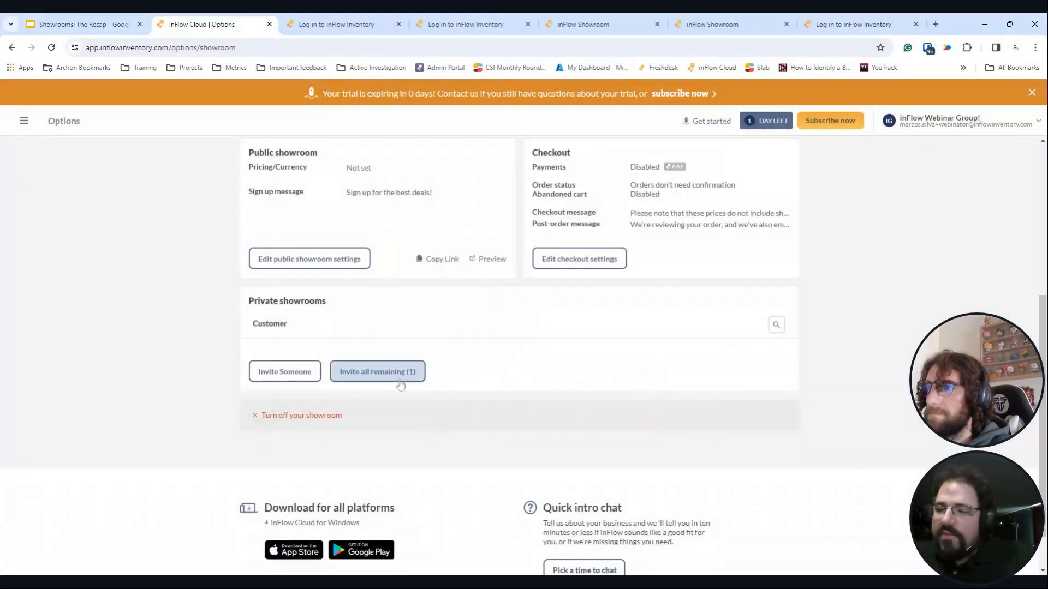
- Start a private showroom invite and select an existing customer record
{"action": "left_click", "coordinate": [278, 366]}
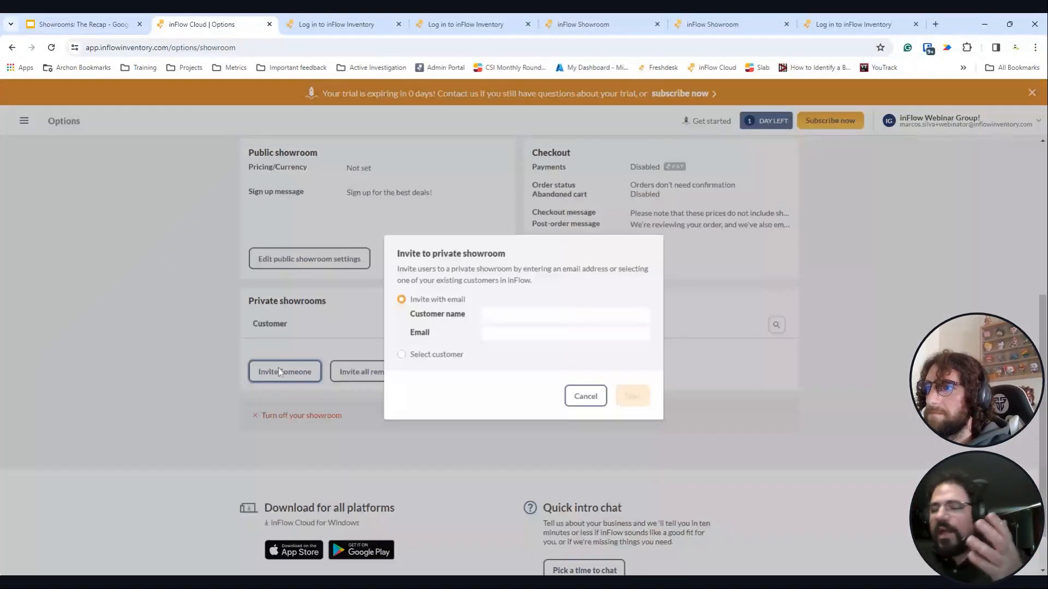
{"action": "left_click", "coordinate": [429, 355]}
{"action": "left_click", "coordinate": [546, 334]}
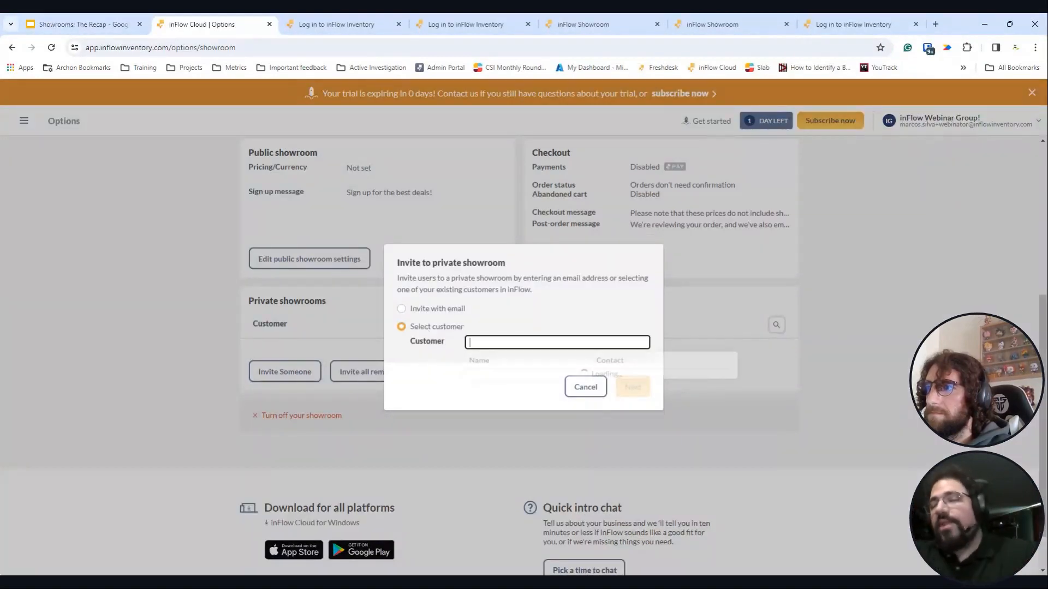
{"action": "left_click", "coordinate": [480, 375]}
{"action": "left_click", "coordinate": [631, 395]}
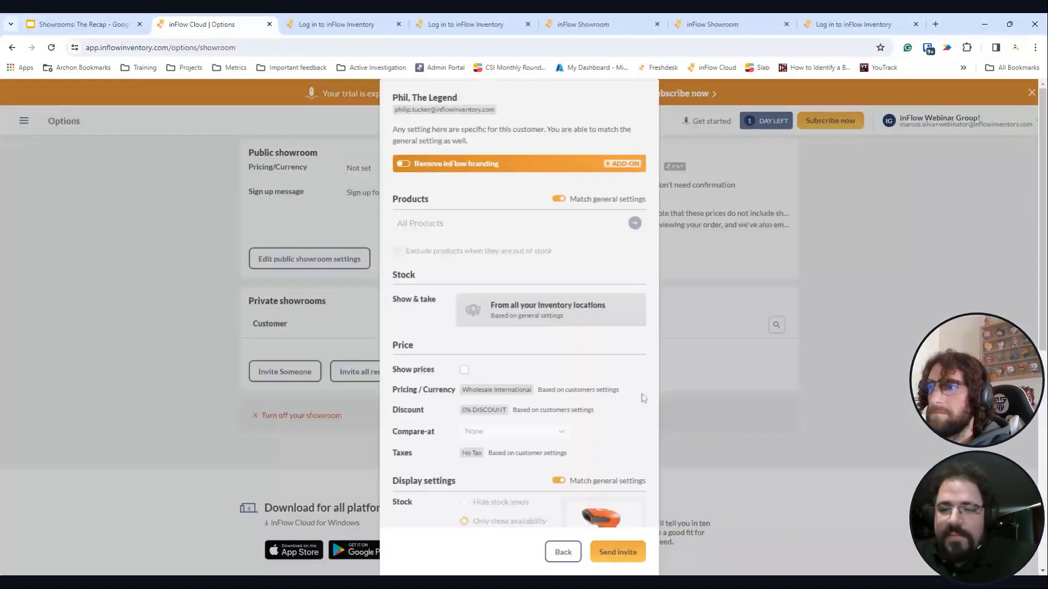
- Show prices to the customer, compare against Whosale National, and send the invitation
{"action": "scroll", "coordinate": [630, 343], "scroll_direction": "down", "scroll_amount": 4}
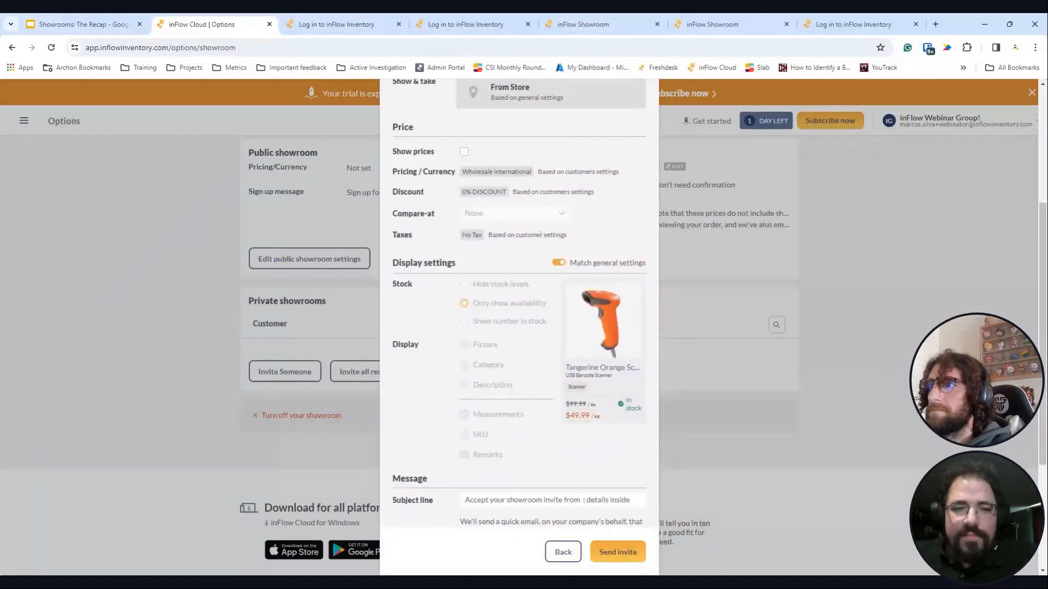
{"action": "scroll", "coordinate": [556, 257], "scroll_direction": "up", "scroll_amount": 1}
{"action": "left_click", "coordinate": [464, 205]}
{"action": "left_click", "coordinate": [480, 267]}
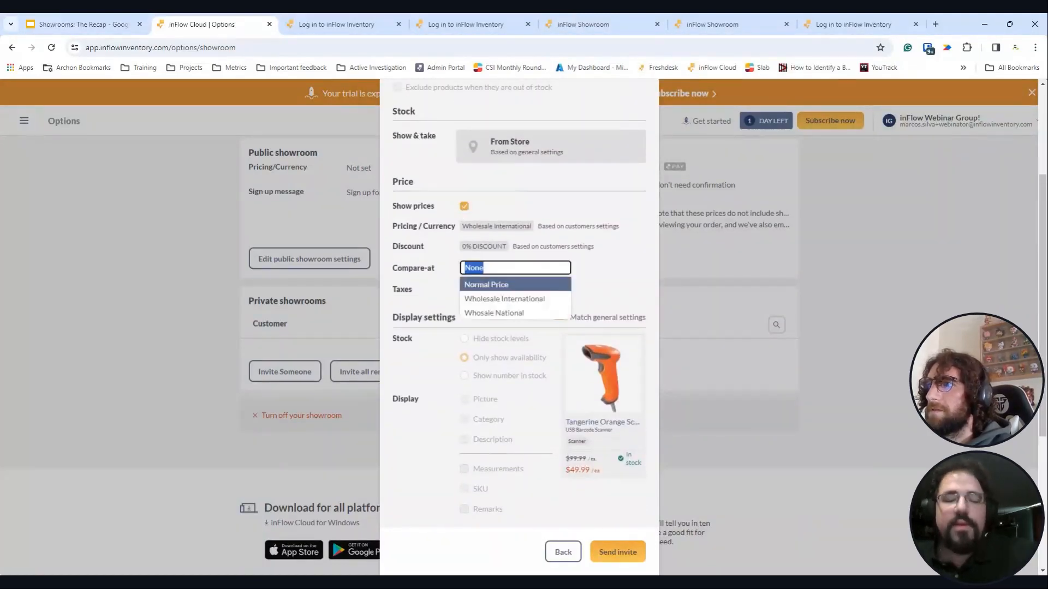
{"action": "left_click", "coordinate": [507, 313]}
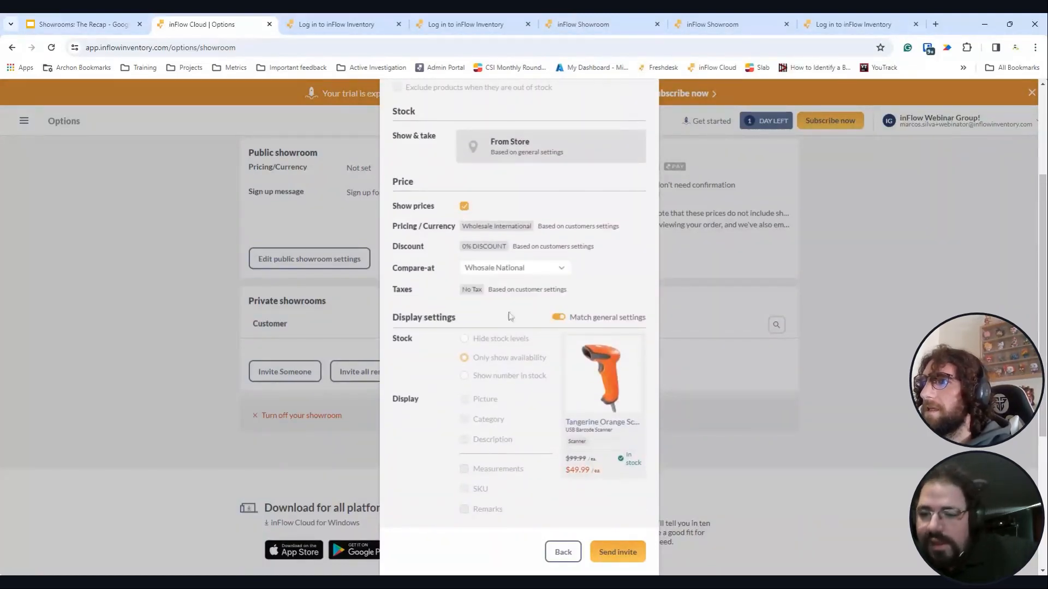
{"action": "scroll", "coordinate": [621, 308], "scroll_direction": "up", "scroll_amount": 3}
{"action": "scroll", "coordinate": [621, 330], "scroll_direction": "down", "scroll_amount": 2}
{"action": "scroll", "coordinate": [620, 333], "scroll_direction": "down", "scroll_amount": 4}
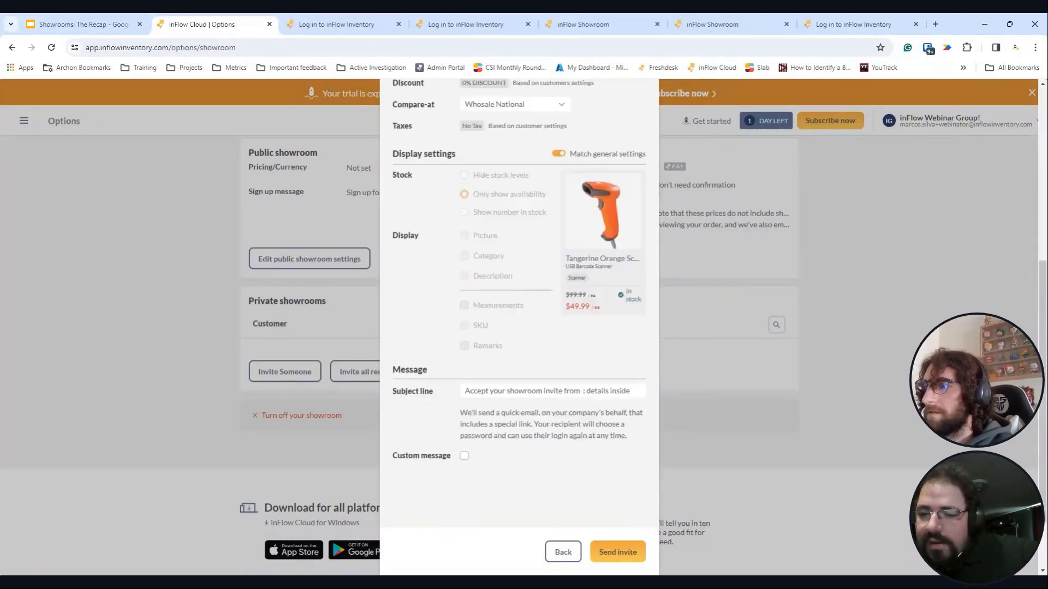
{"action": "left_click", "coordinate": [626, 553]}
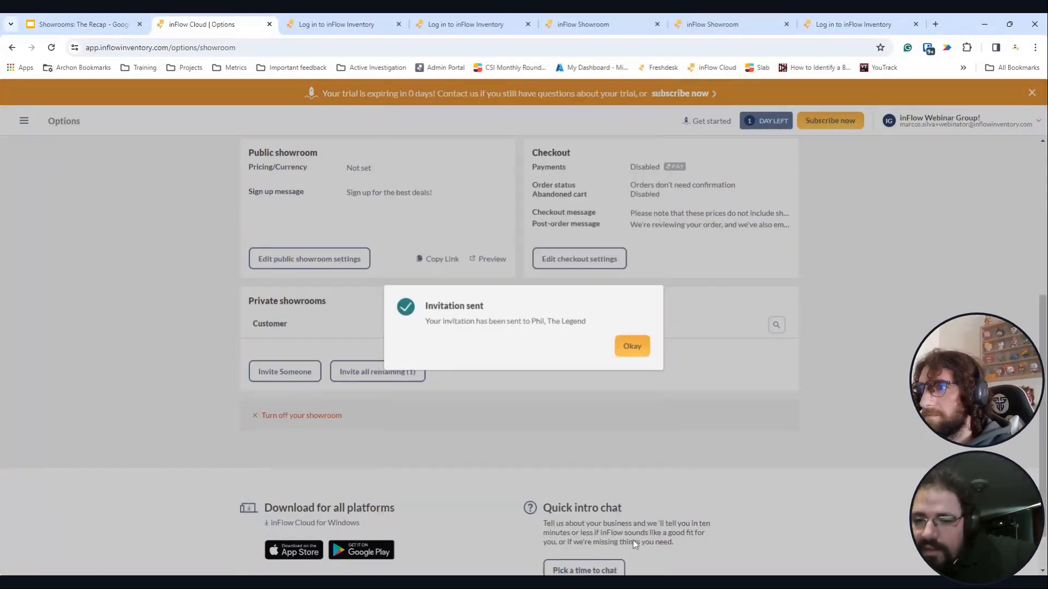
{"action": "left_click", "coordinate": [631, 346]}
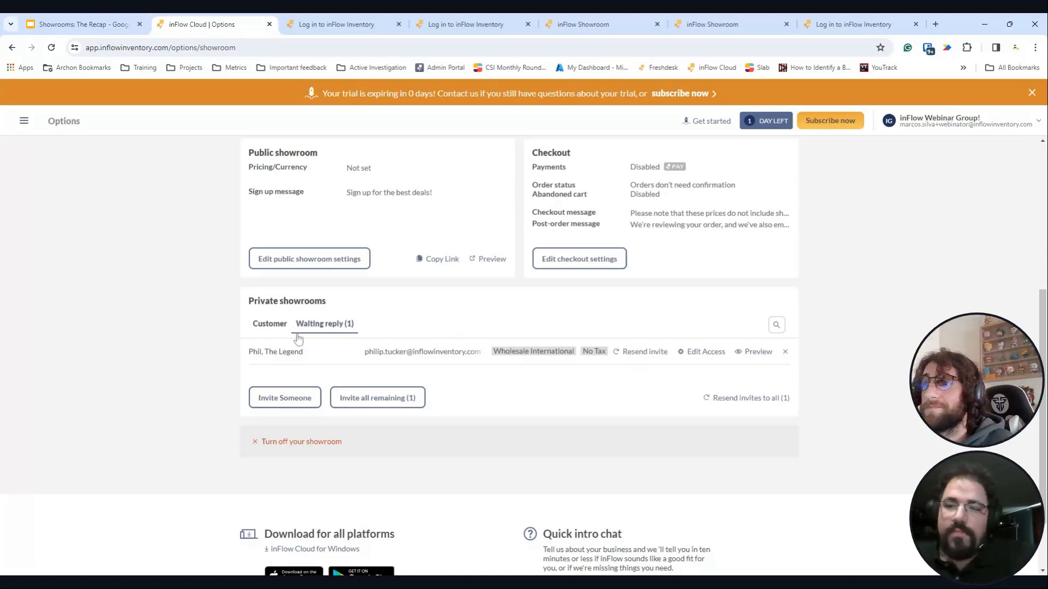
- Open the pending invitee's Edit Access settings and review Wholesale International pricing and No Tax
{"action": "left_click", "coordinate": [272, 326]}
{"action": "left_click", "coordinate": [339, 330]}
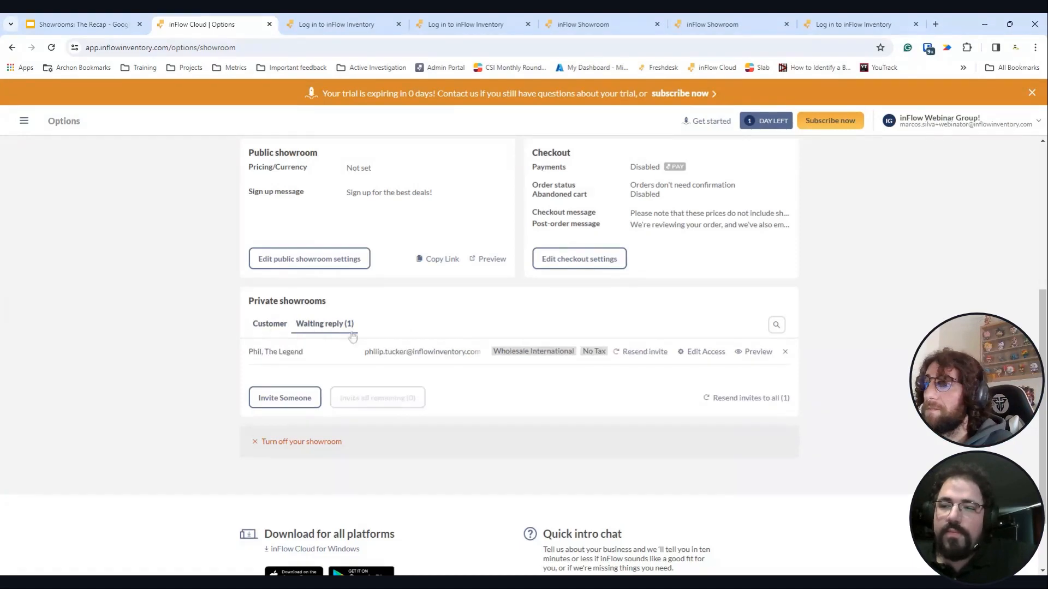
{"action": "left_click", "coordinate": [706, 353]}
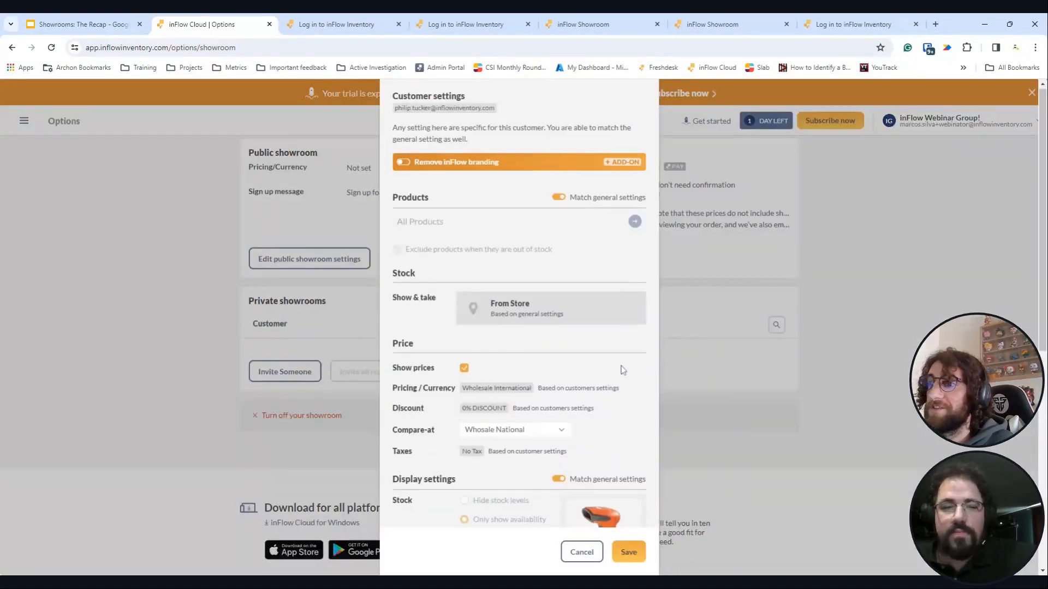
{"action": "scroll", "coordinate": [623, 370], "scroll_direction": "down", "scroll_amount": 2}
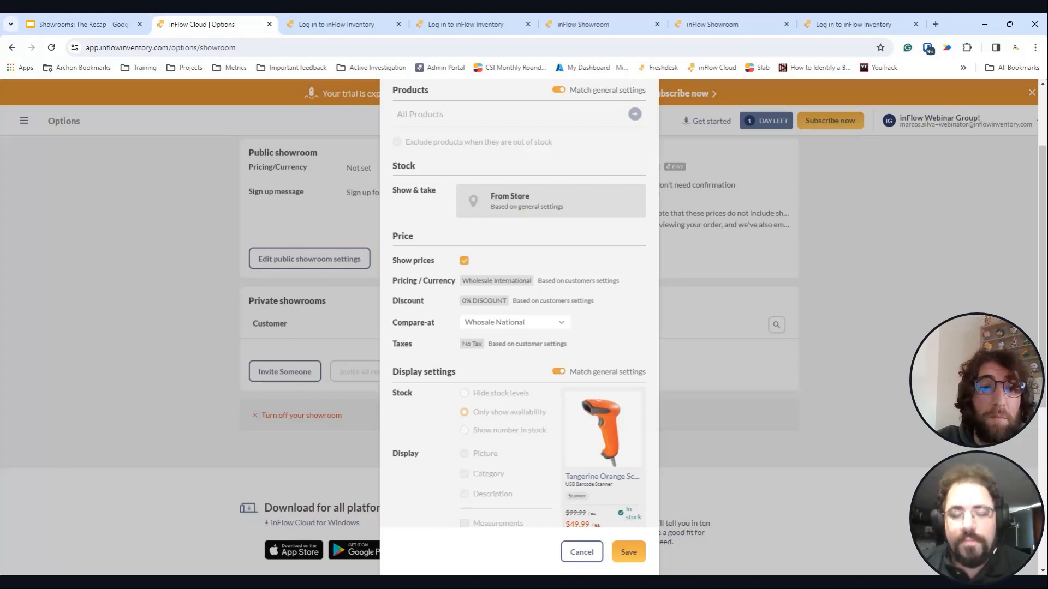
{"action": "scroll", "coordinate": [605, 327], "scroll_direction": "down", "scroll_amount": 1}
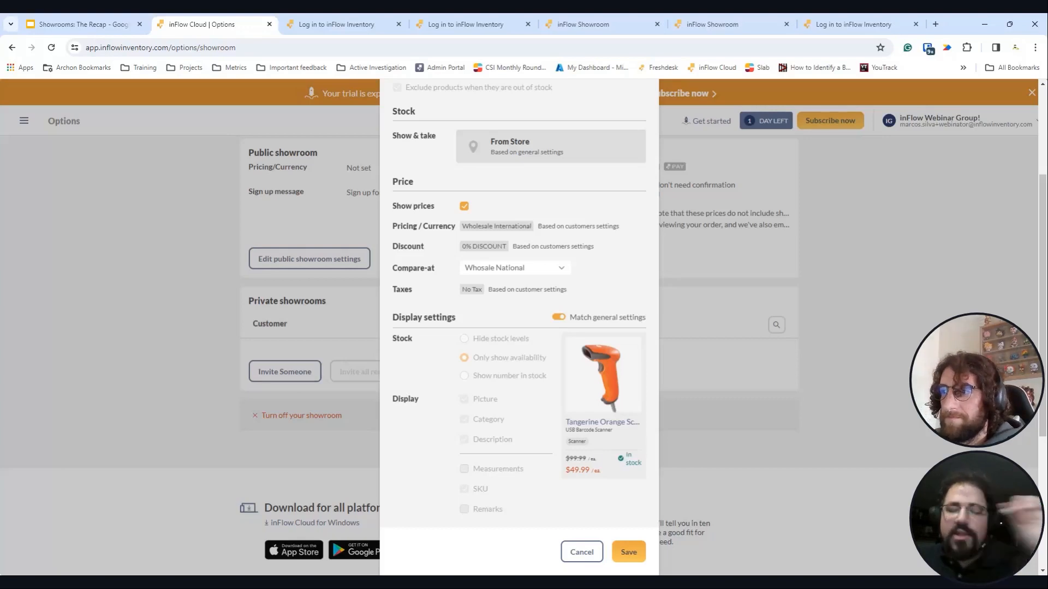
- Highlight the $99.99 compare-at price on the preview card, then save the invitee's settings
{"action": "double_click", "coordinate": [575, 459]}
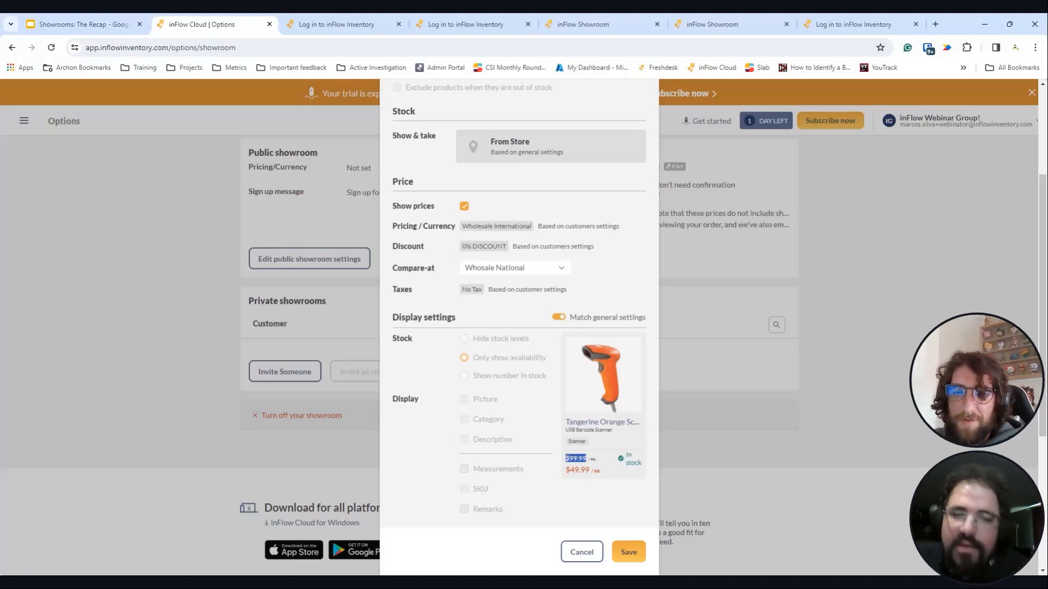
{"action": "scroll", "coordinate": [532, 461], "scroll_direction": "down", "scroll_amount": 2}
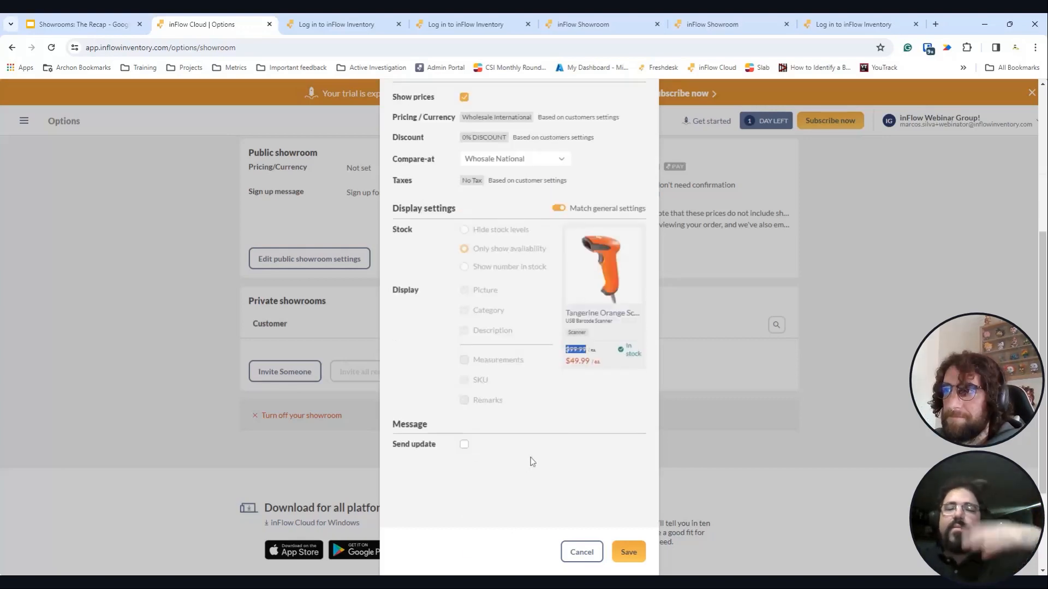
{"action": "scroll", "coordinate": [558, 452], "scroll_direction": "up", "scroll_amount": 1}
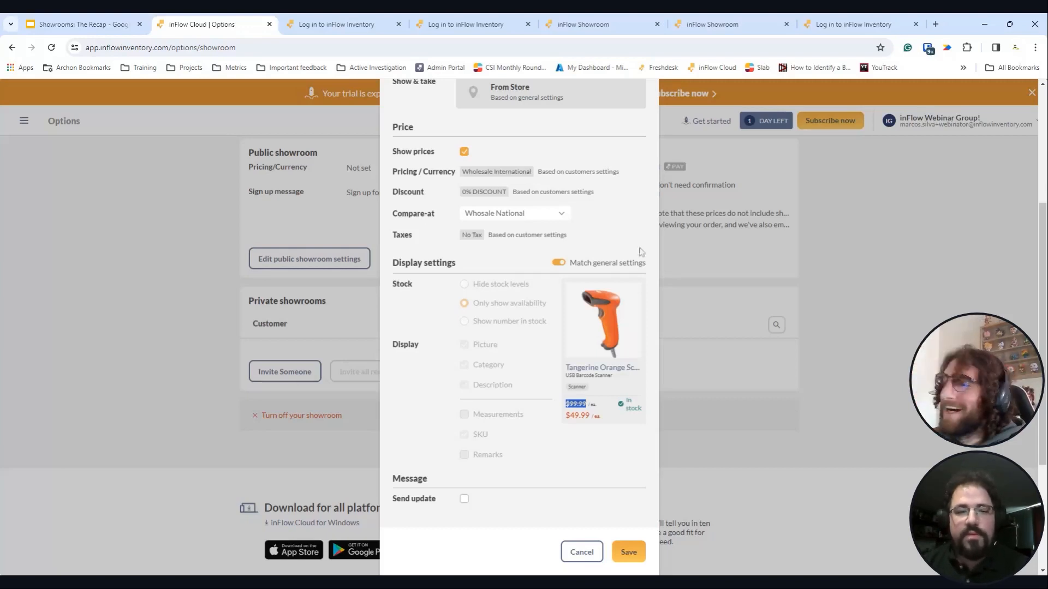
{"action": "scroll", "coordinate": [532, 373], "scroll_direction": "down", "scroll_amount": 1}
{"action": "scroll", "coordinate": [532, 373], "scroll_direction": "down", "scroll_amount": 2}
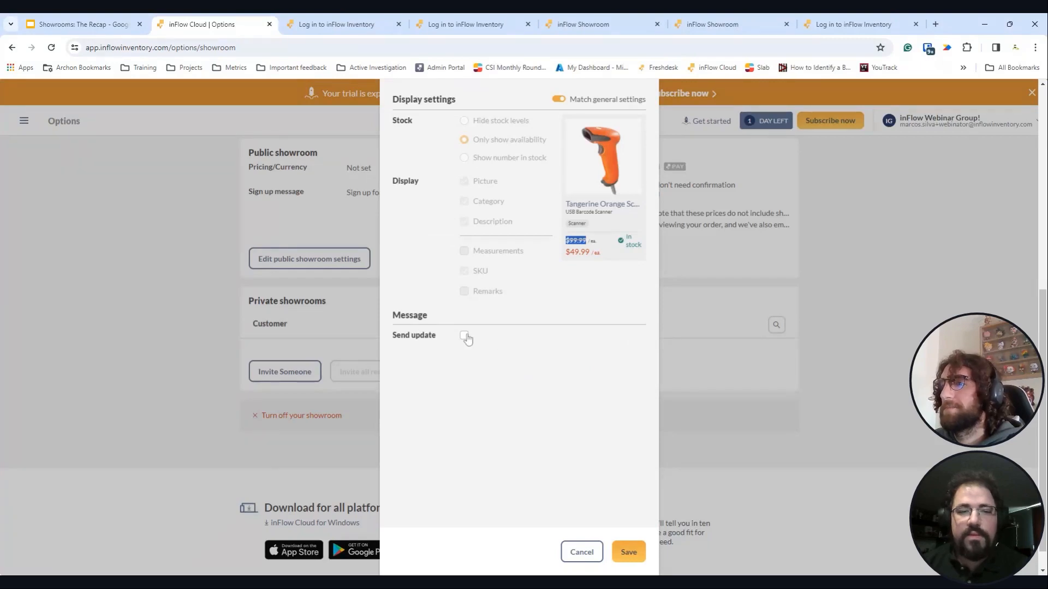
{"action": "left_click", "coordinate": [626, 553]}
{"action": "scroll", "coordinate": [523, 351], "scroll_direction": "up", "scroll_amount": 1}
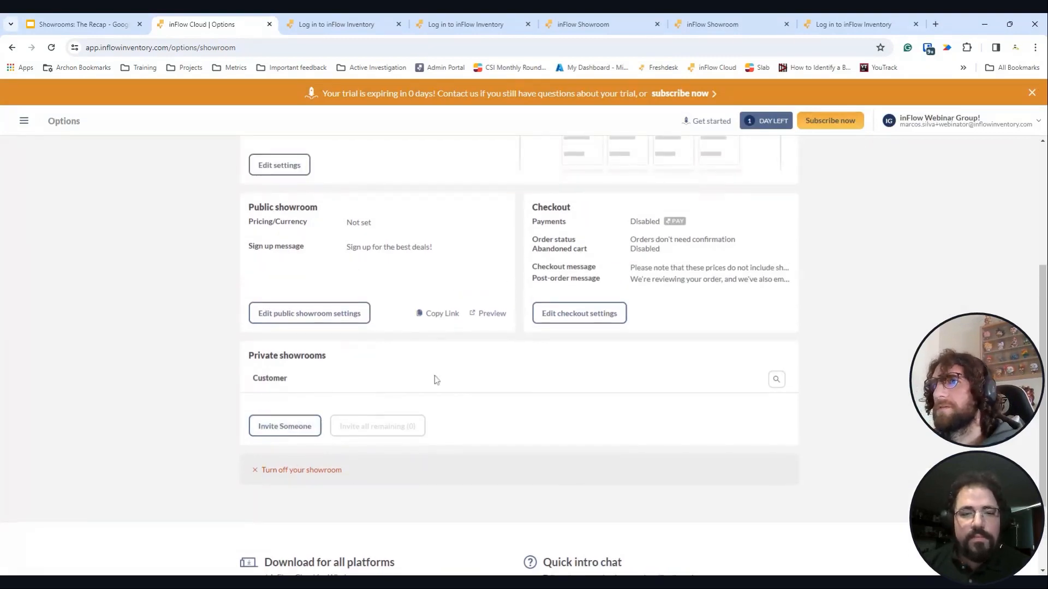
- Reload Showroom options and preview the showroom as the invited customer
{"action": "scroll", "coordinate": [439, 388], "scroll_direction": "up", "scroll_amount": 3}
{"action": "scroll", "coordinate": [448, 405], "scroll_direction": "down", "scroll_amount": 1}
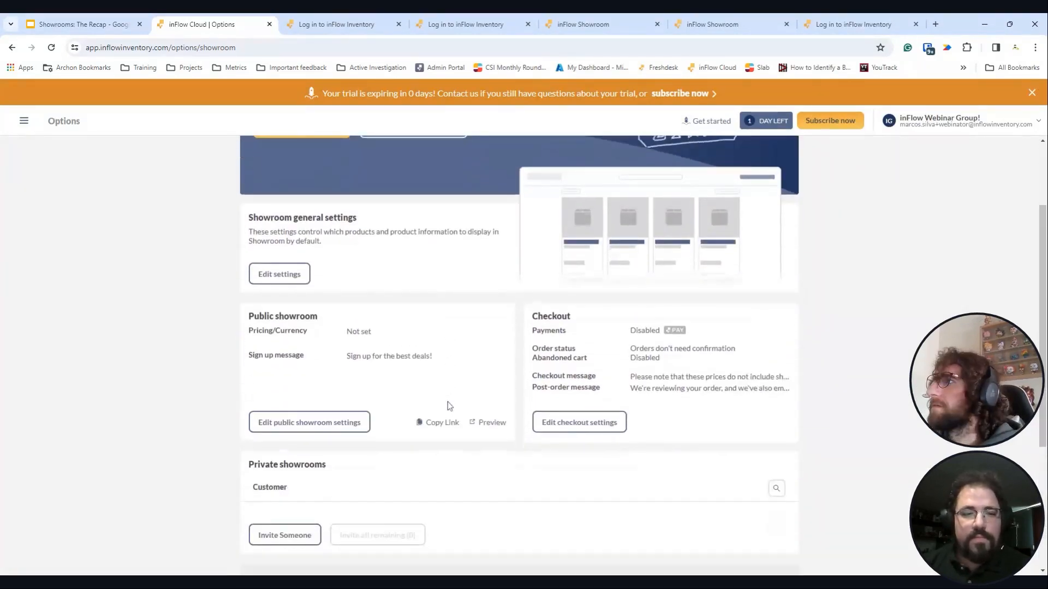
{"action": "scroll", "coordinate": [448, 406], "scroll_direction": "down", "scroll_amount": 3}
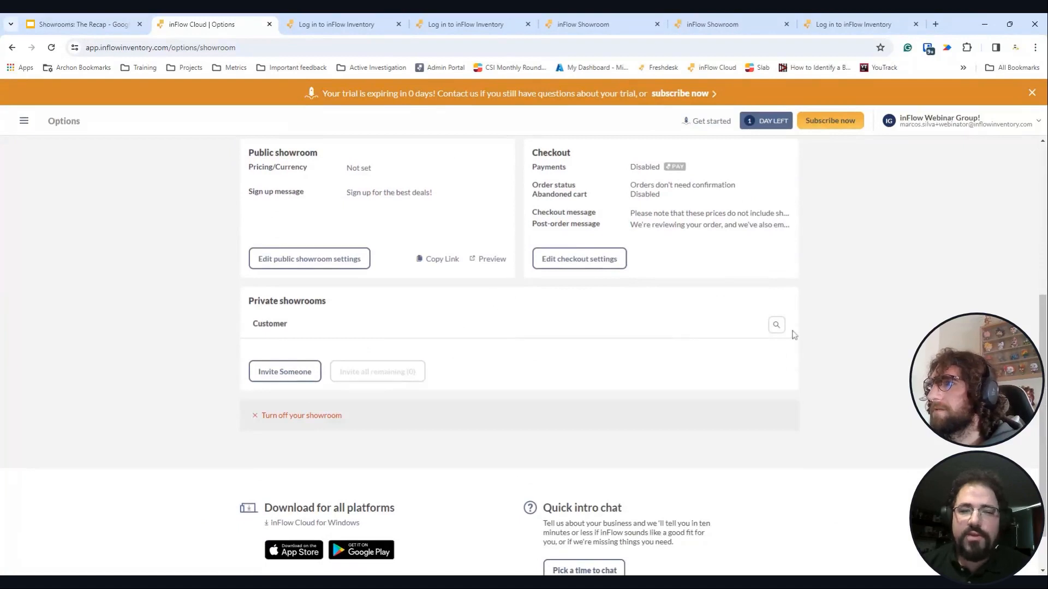
{"action": "key", "text": "F5"}
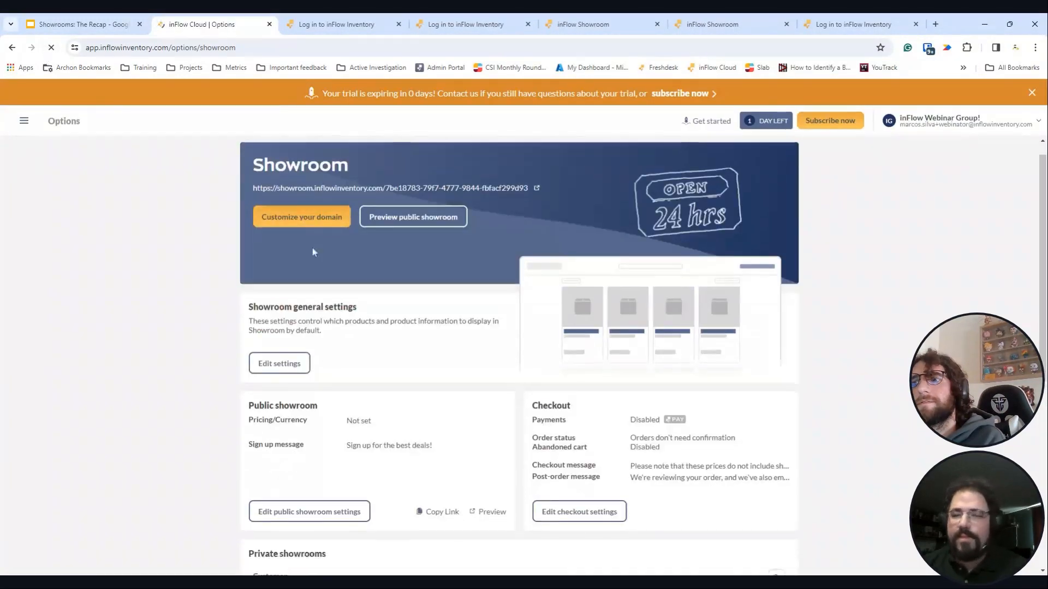
{"action": "scroll", "coordinate": [312, 252], "scroll_direction": "down", "scroll_amount": 5}
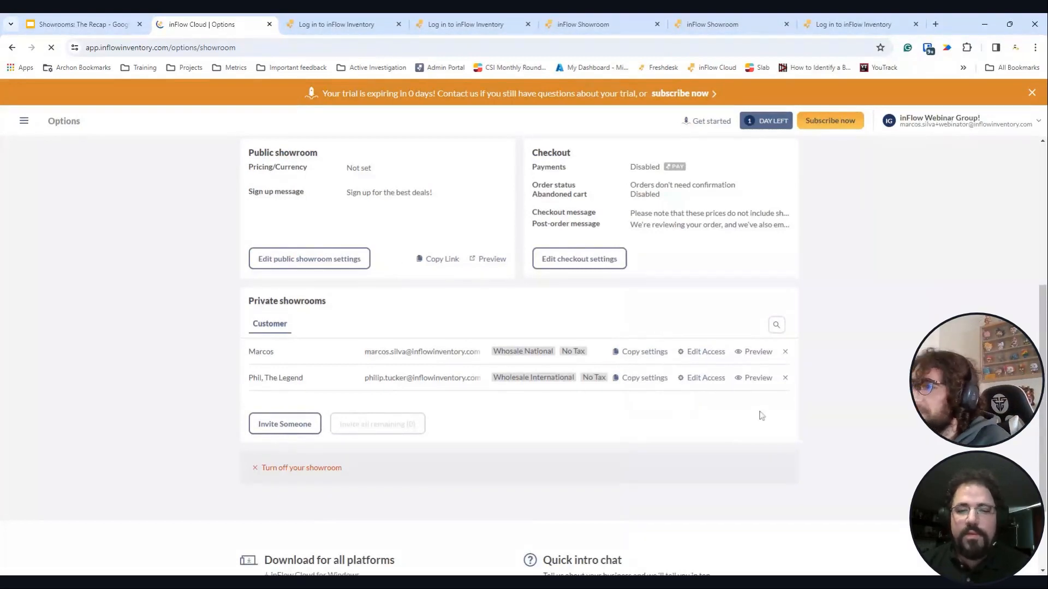
{"action": "left_click", "coordinate": [755, 380]}
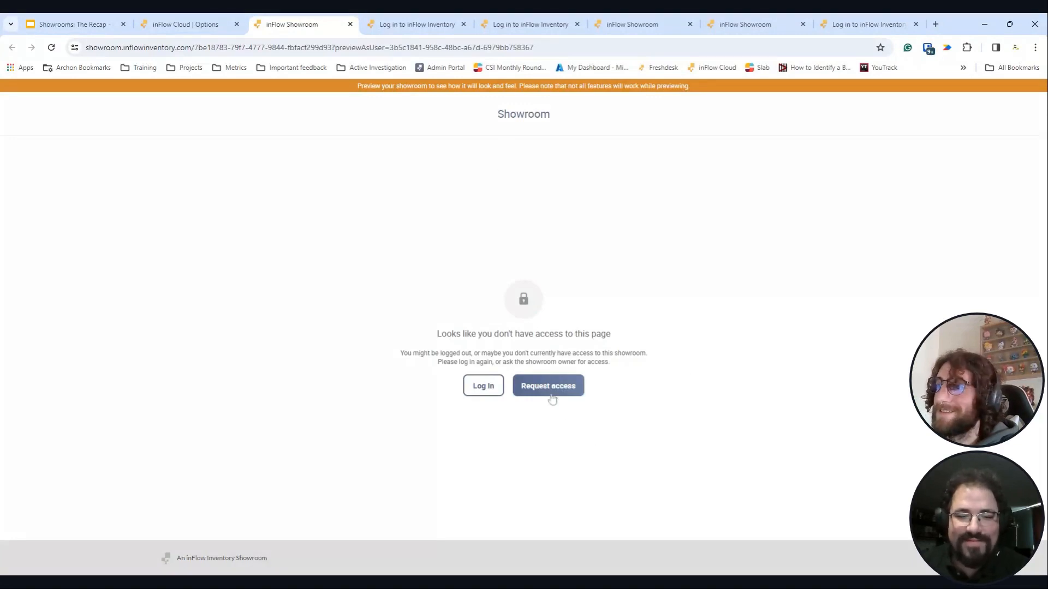
- Log in to the preview and add one Fender Jaguar ($666.00) to the order
{"action": "left_click", "coordinate": [480, 386]}
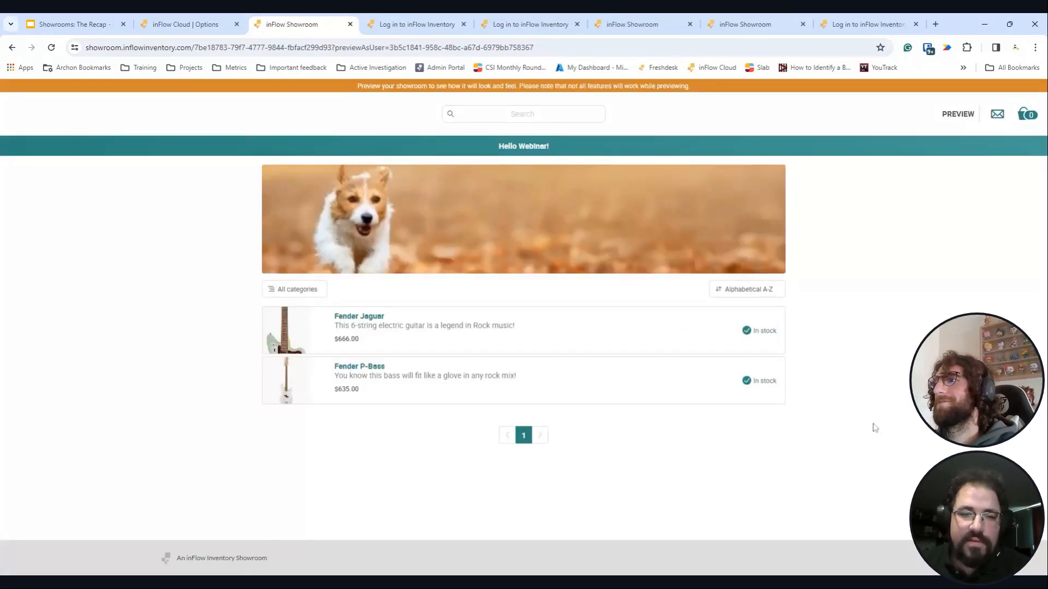
{"action": "left_click", "coordinate": [466, 346]}
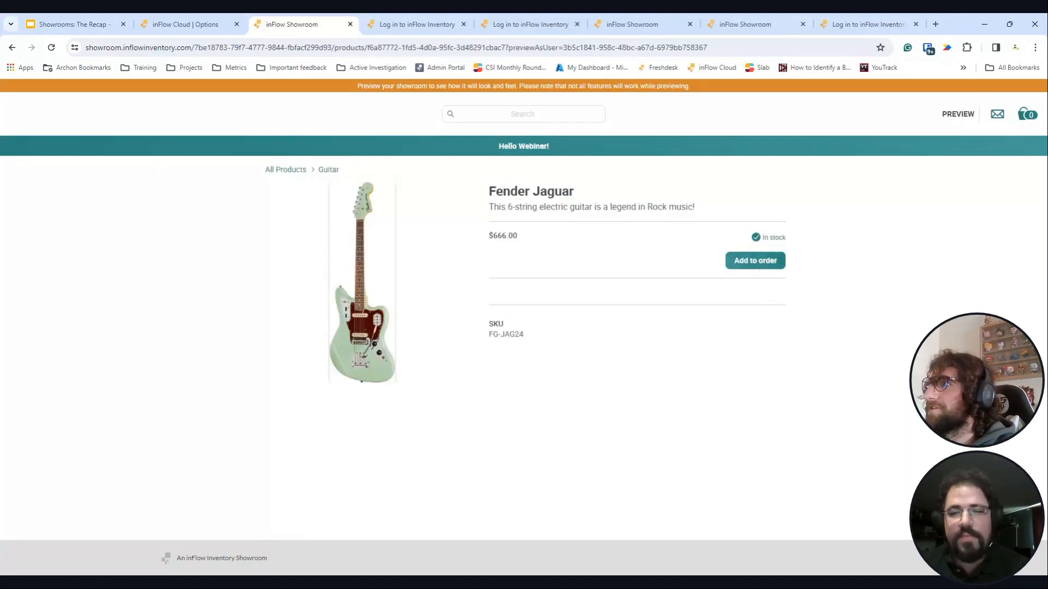
{"action": "left_click", "coordinate": [773, 263]}
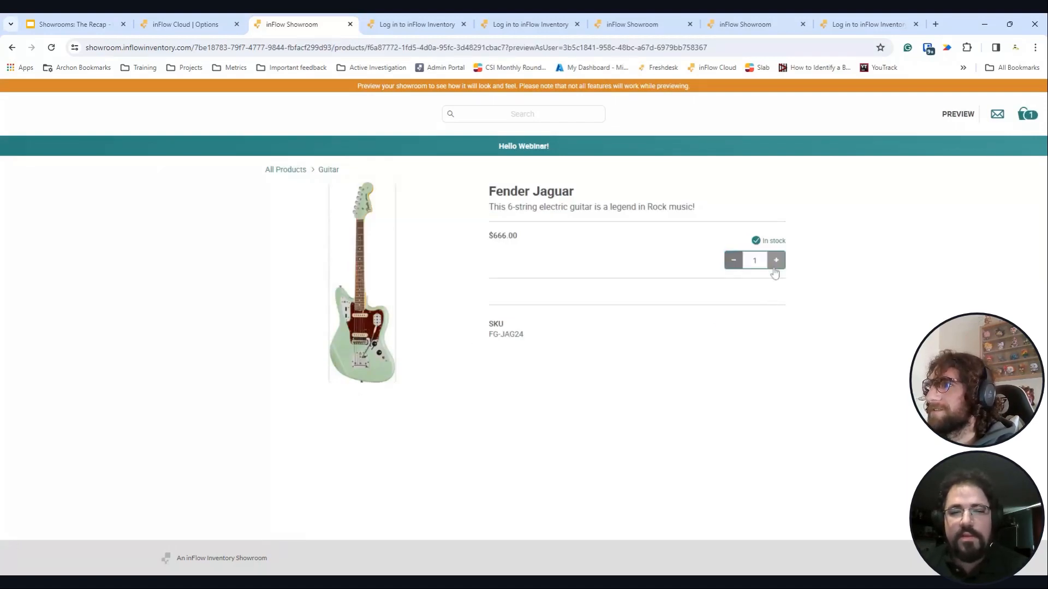
{"action": "left_click", "coordinate": [1027, 115]}
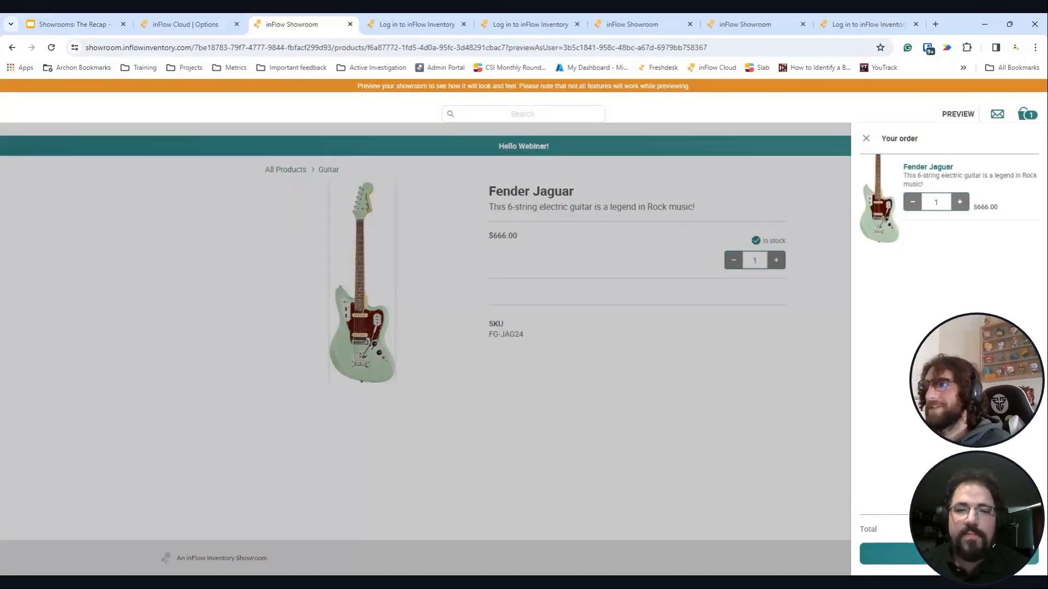
{"action": "left_click", "coordinate": [597, 322]}
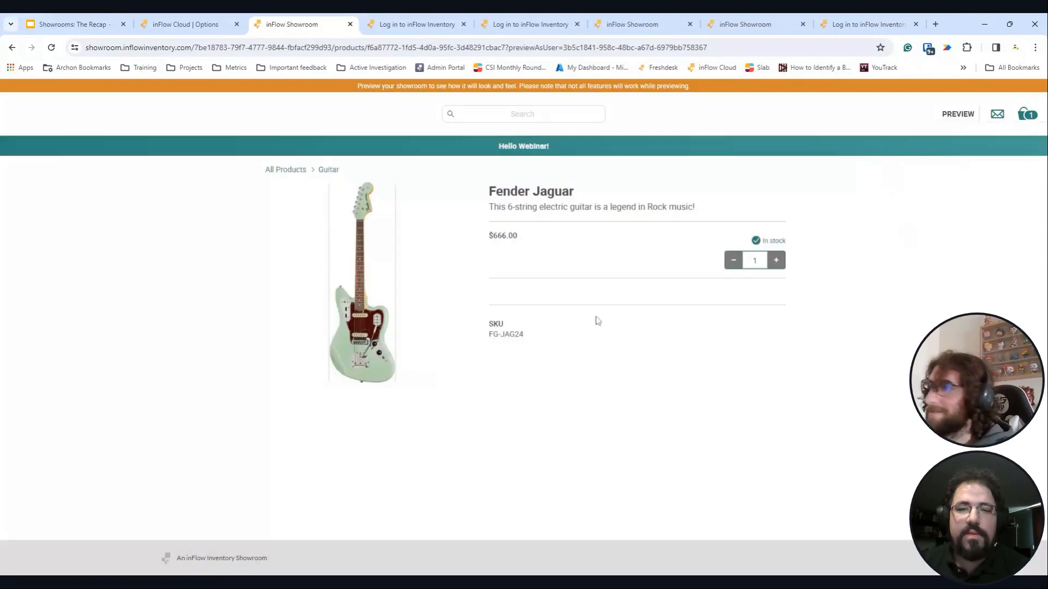
{"action": "left_click", "coordinate": [196, 24]}
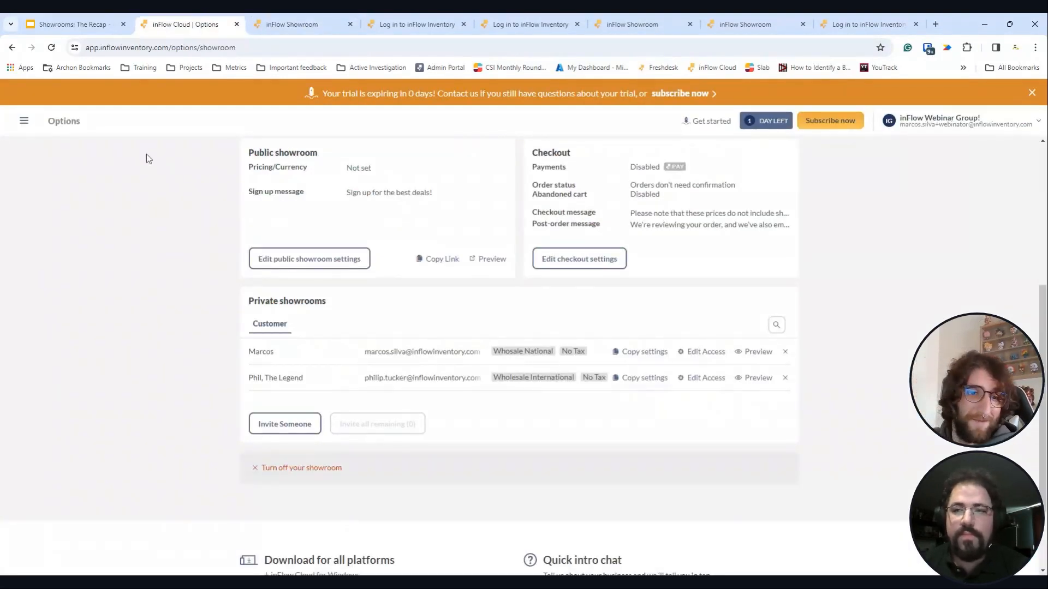
- Go to Reports and browse the Sales reports, including Abandoned Showroom Carts
{"action": "left_click", "coordinate": [23, 121]}
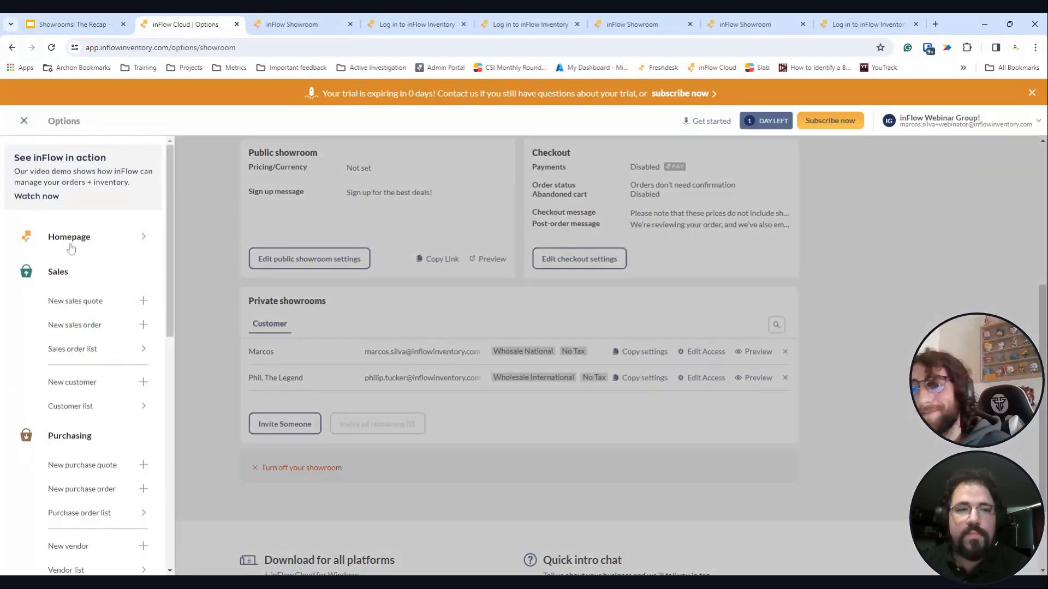
{"action": "scroll", "coordinate": [105, 452], "scroll_direction": "down", "scroll_amount": 10}
{"action": "left_click", "coordinate": [114, 414]}
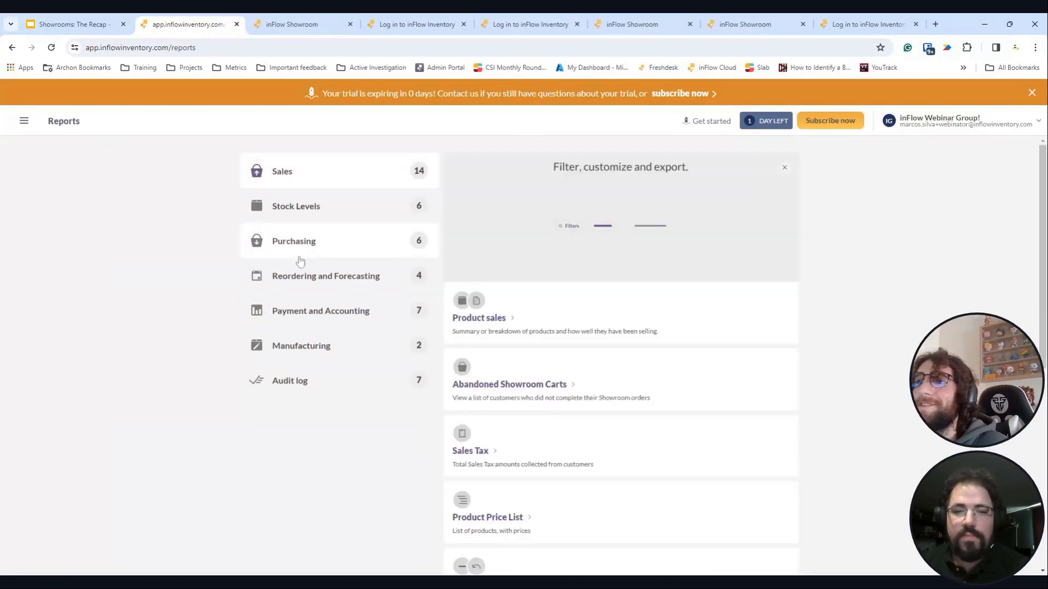
{"action": "scroll", "coordinate": [655, 352], "scroll_direction": "down", "scroll_amount": 4}
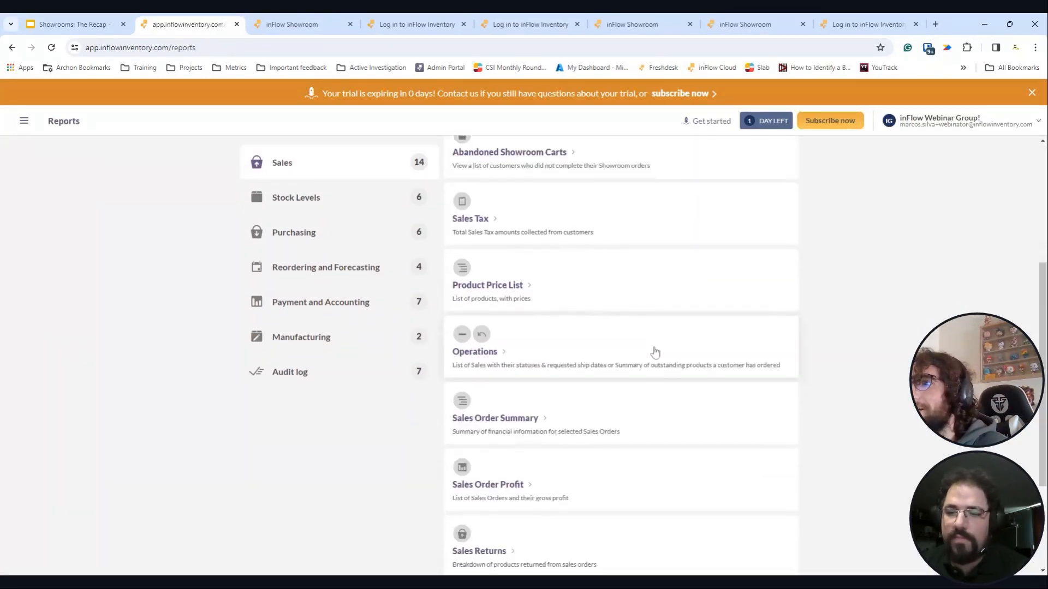
{"action": "scroll", "coordinate": [654, 352], "scroll_direction": "up", "scroll_amount": 1}
- Generate the Abandoned Showroom Carts report (No Data, $0.00 totals) and close the leftover showroom preview tabs
{"action": "left_click", "coordinate": [537, 223]}
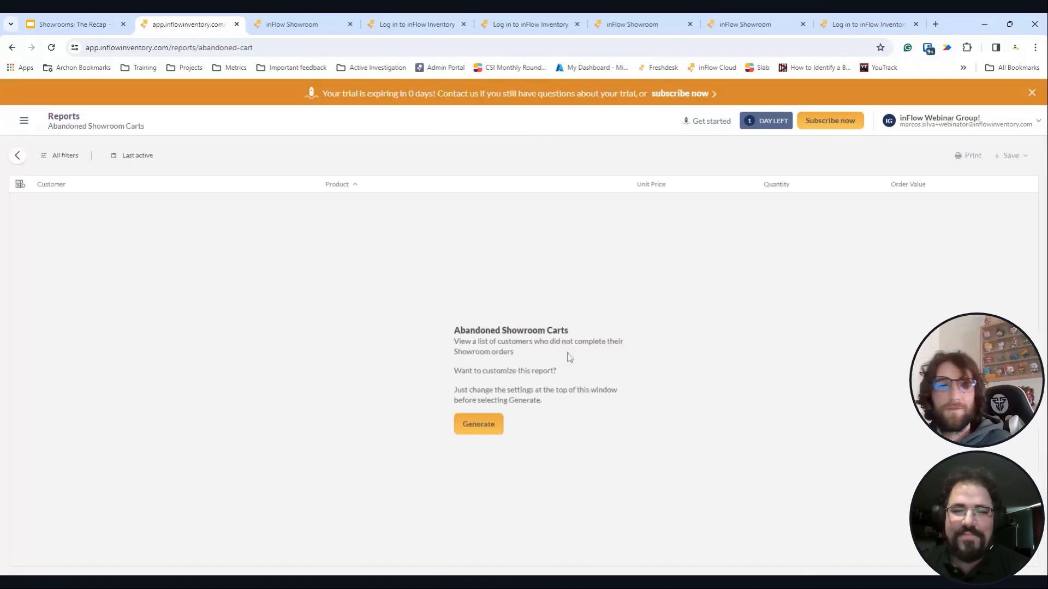
{"action": "left_click", "coordinate": [556, 412]}
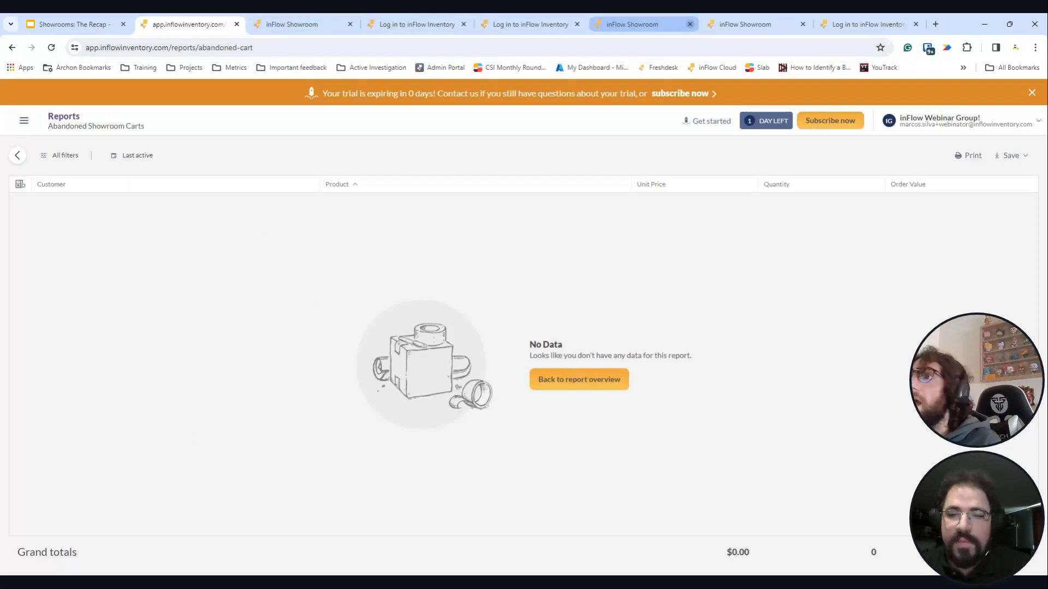
{"action": "left_click", "coordinate": [689, 24]}
{"action": "left_click", "coordinate": [608, 22]}
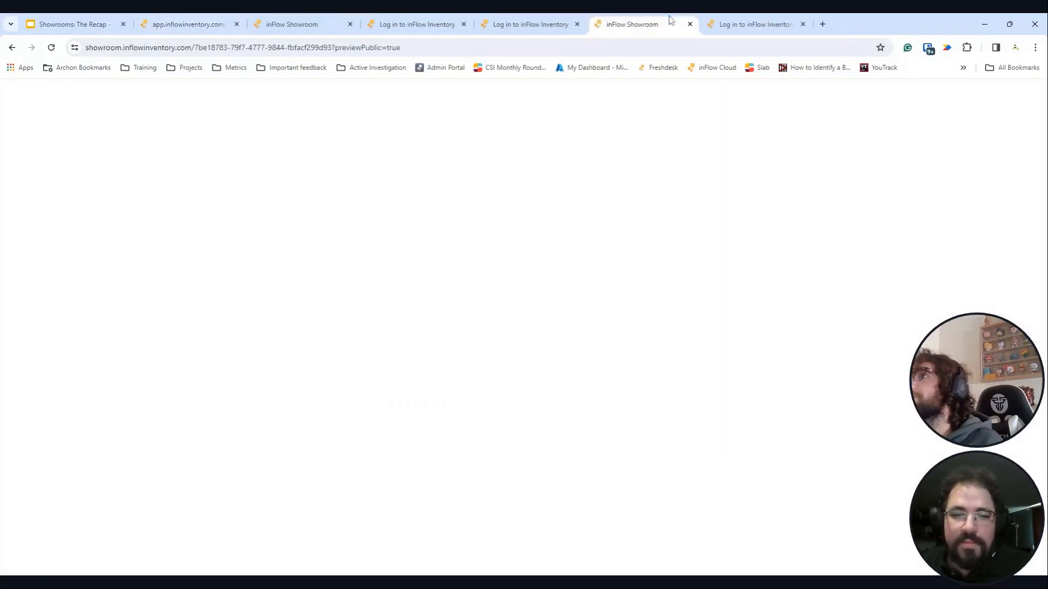
{"action": "left_click", "coordinate": [689, 24]}
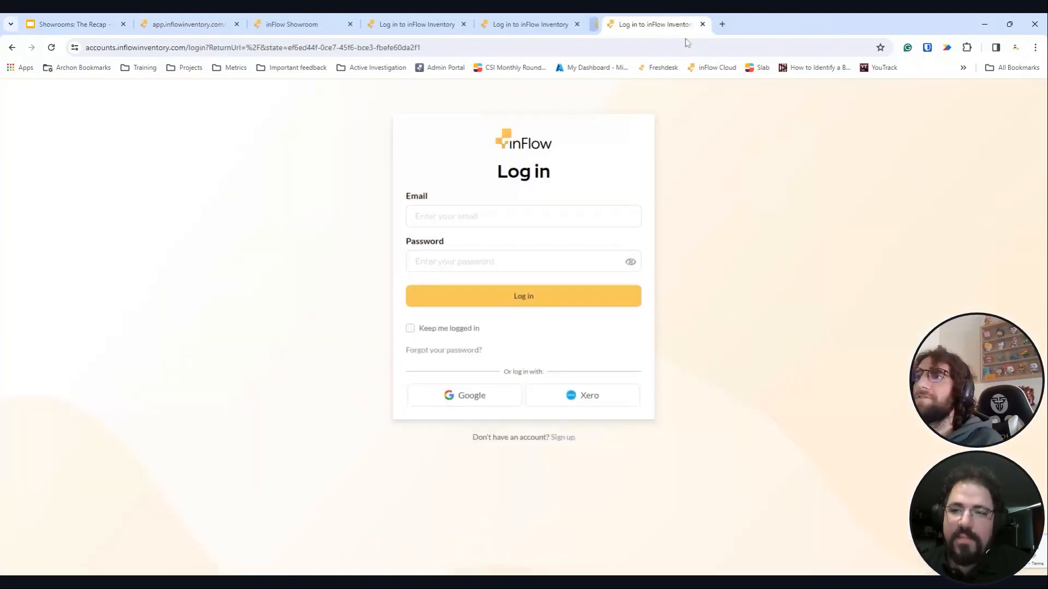
{"action": "left_click", "coordinate": [503, 18]}
{"action": "left_click", "coordinate": [444, 23]}
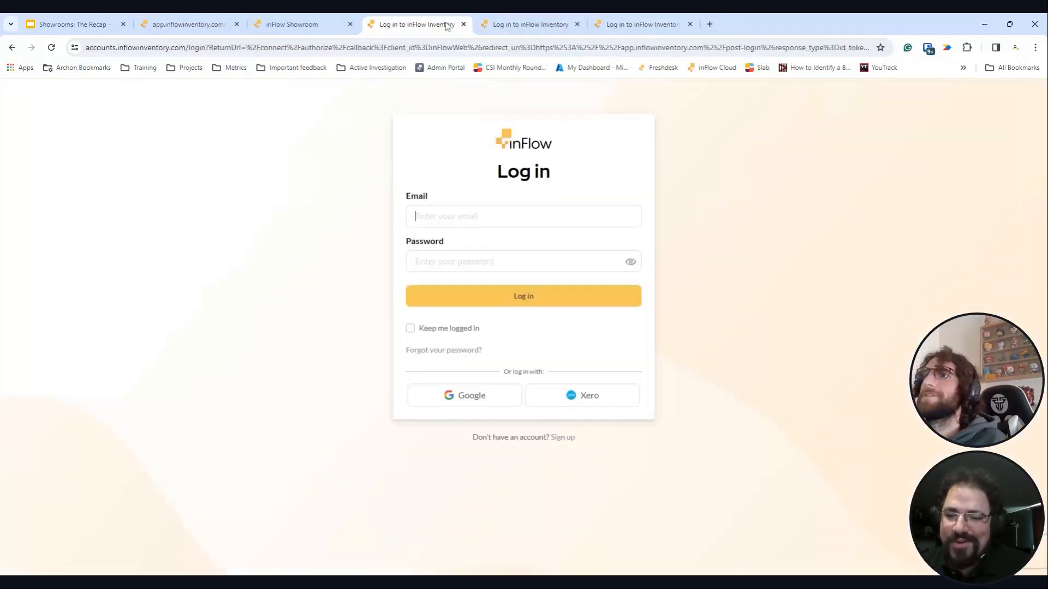
{"action": "left_click", "coordinate": [221, 18]}
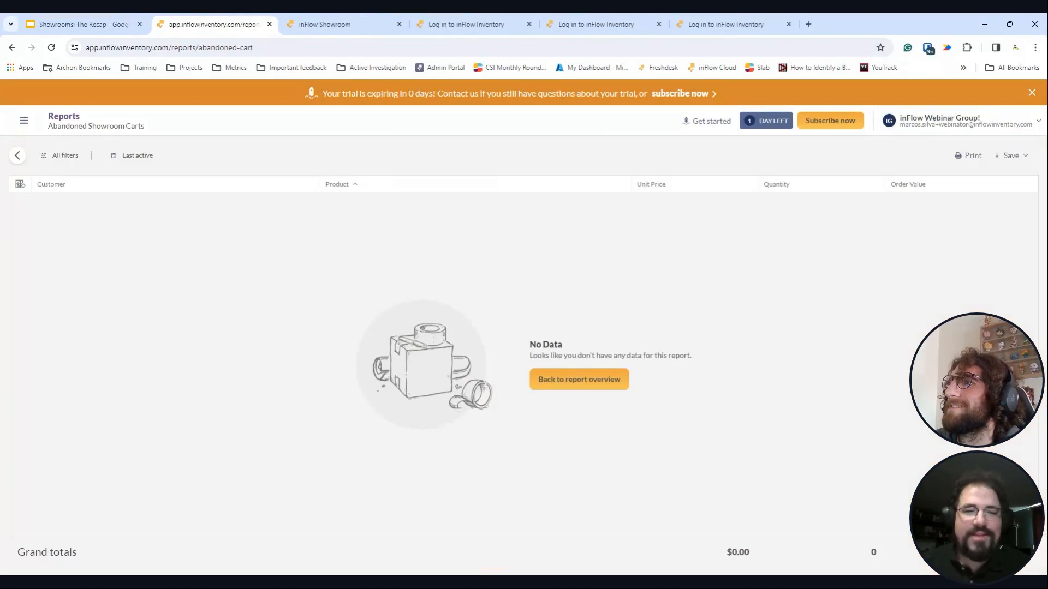
- Reopen the Abandoned Showroom Carts report, then go to the Inventory product list
{"action": "left_click", "coordinate": [603, 378]}
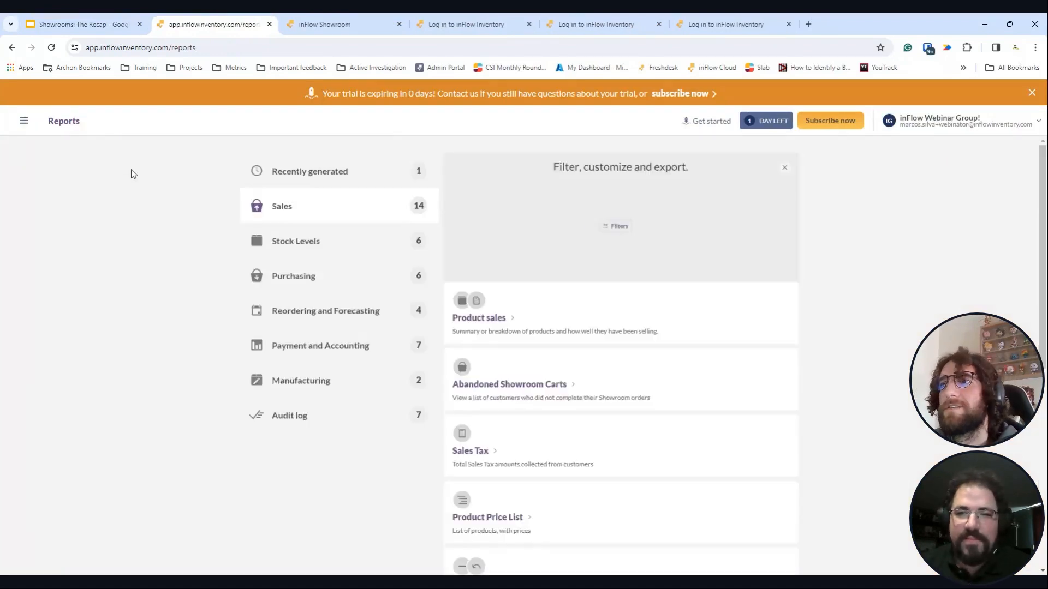
{"action": "left_click", "coordinate": [554, 385]}
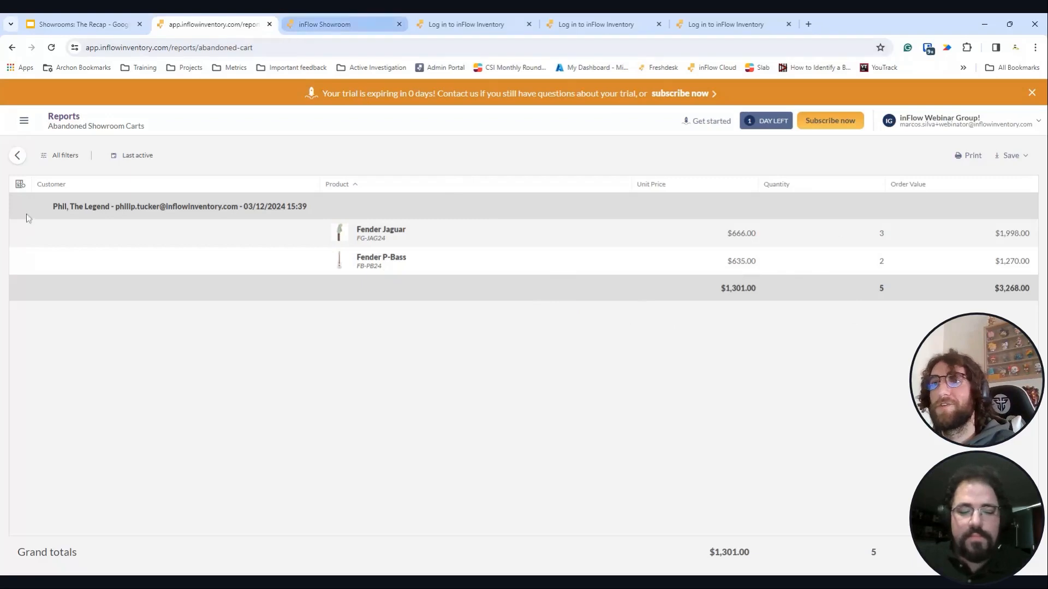
{"action": "left_click", "coordinate": [24, 120]}
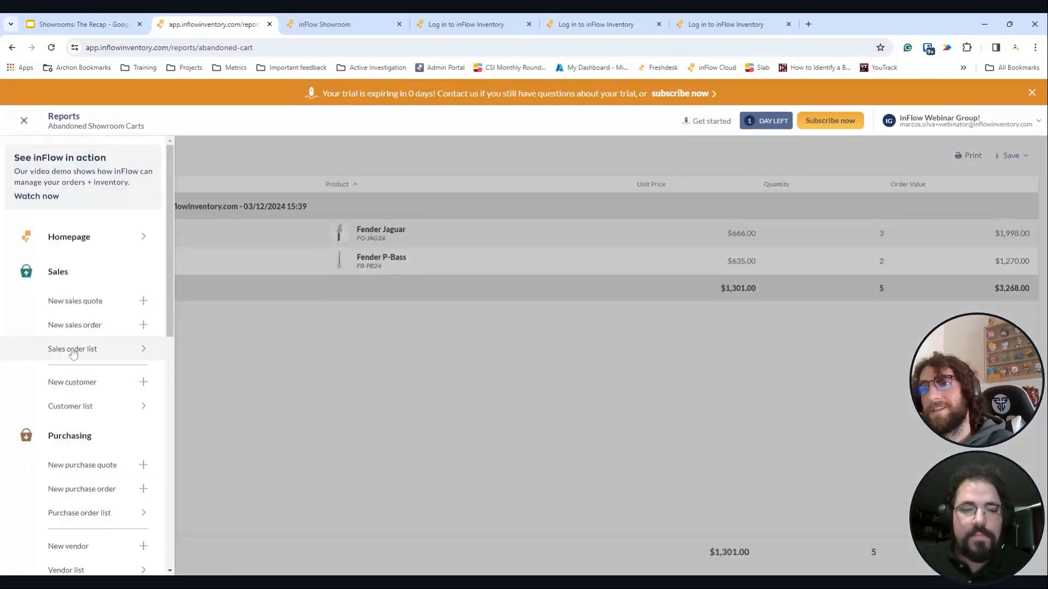
{"action": "scroll", "coordinate": [109, 479], "scroll_direction": "down", "scroll_amount": 2}
{"action": "left_click", "coordinate": [125, 546]}
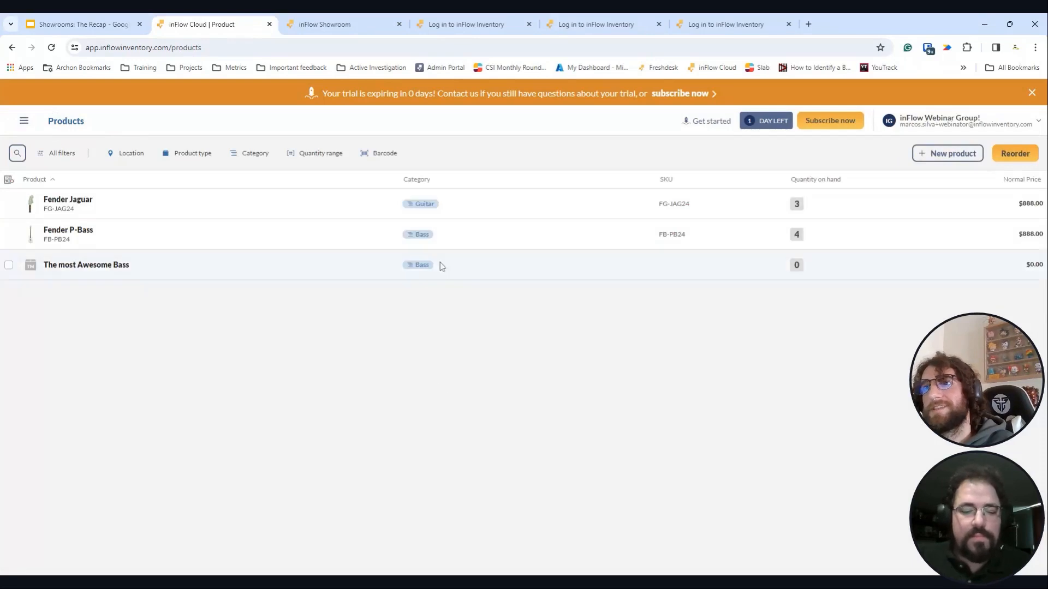
- Review Fender Jaguar's $888 normal, $666 Wholesale International and $635 national prices against the storefront
{"action": "left_click", "coordinate": [300, 212]}
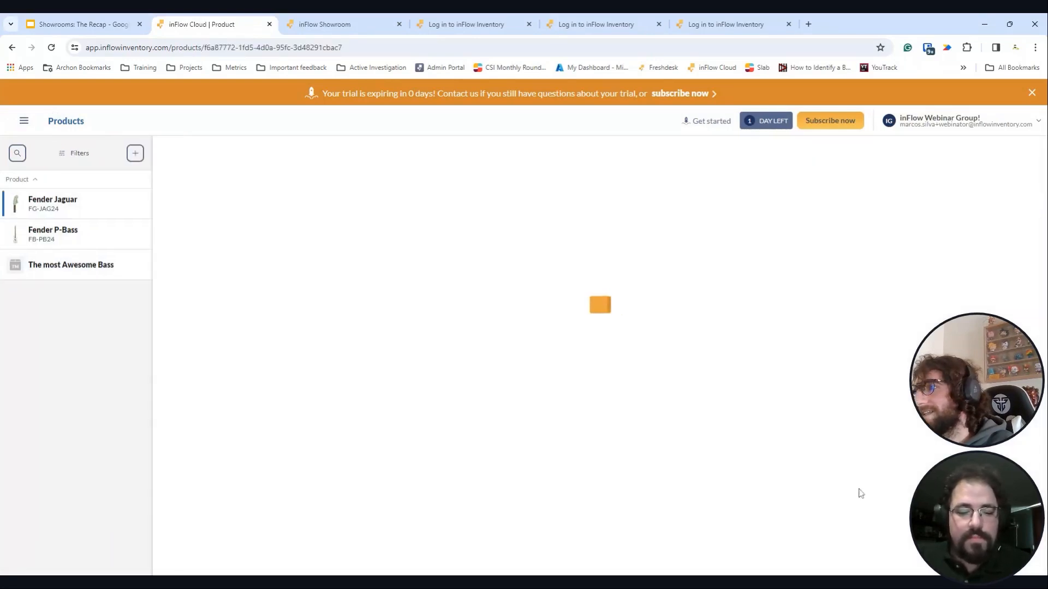
{"action": "left_click_drag", "start_coordinate": [609, 428], "coordinate": [689, 429]}
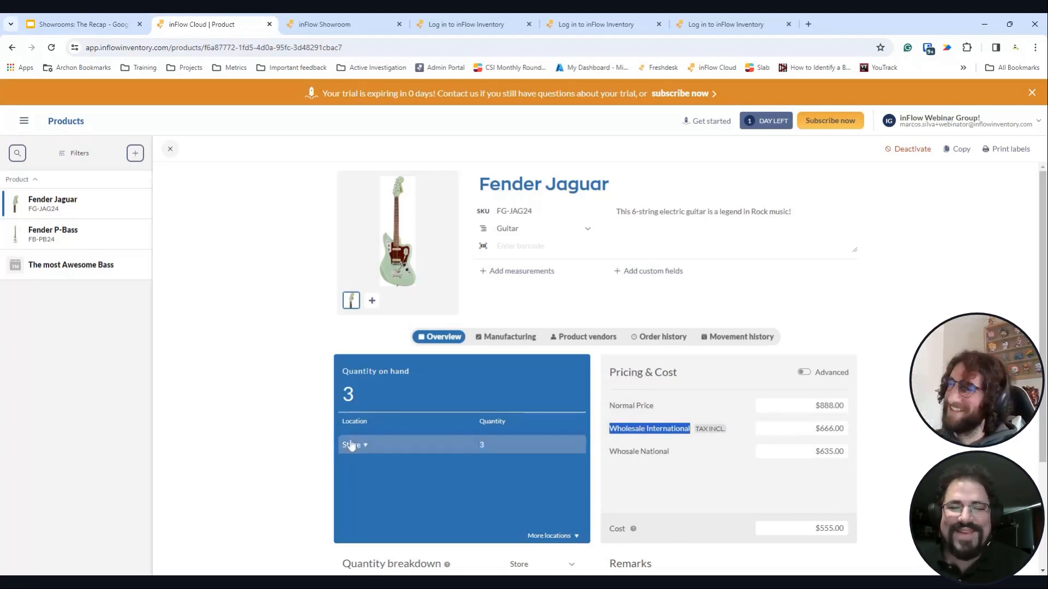
{"action": "left_click", "coordinate": [322, 24]}
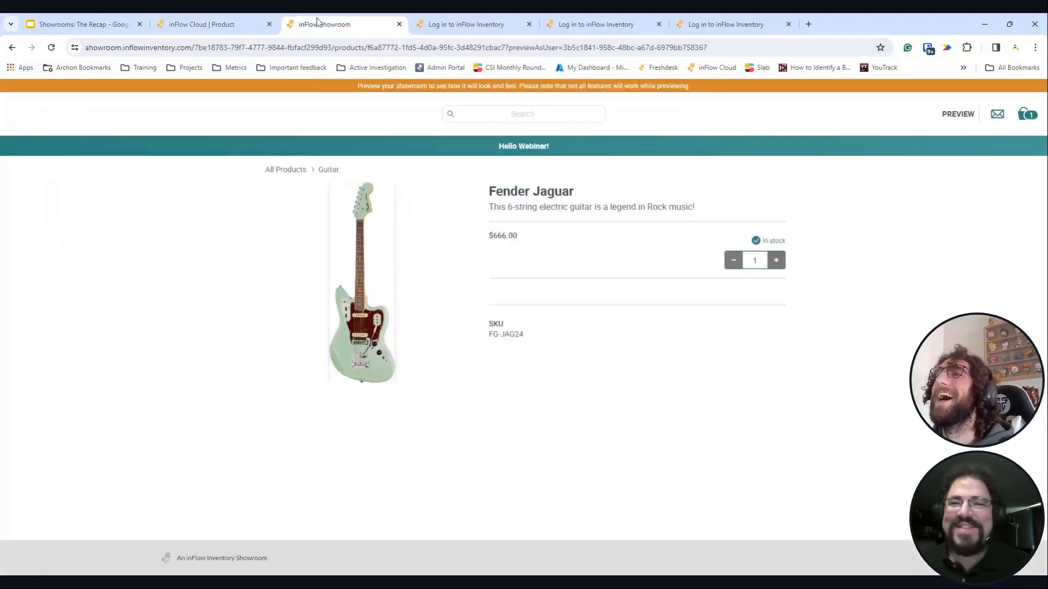
{"action": "left_click", "coordinate": [265, 26]}
{"action": "left_click", "coordinate": [128, 24]}
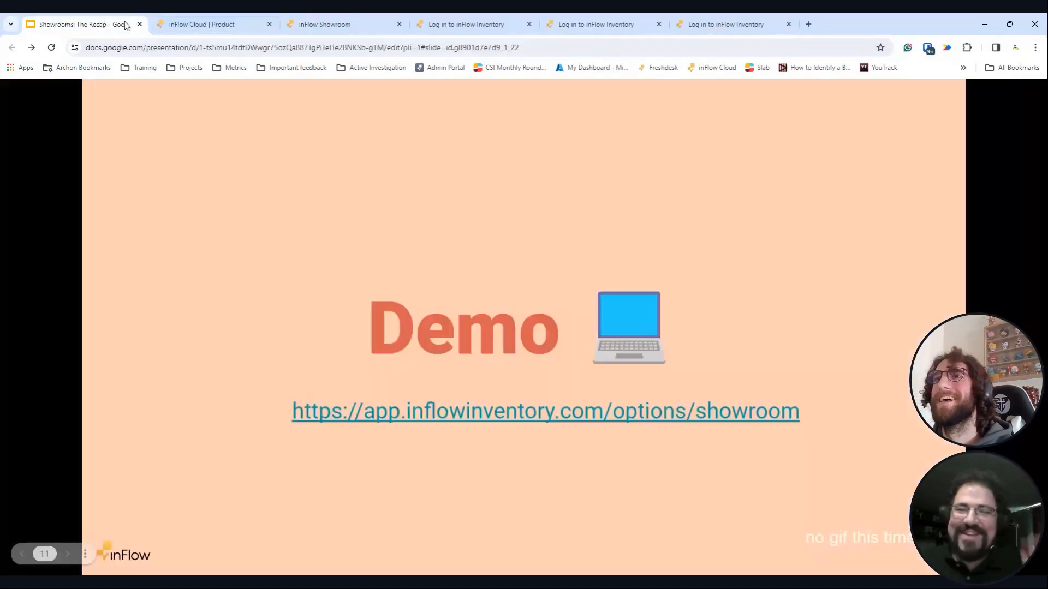
{"action": "left_click", "coordinate": [218, 24]}
{"action": "left_click", "coordinate": [960, 122]}
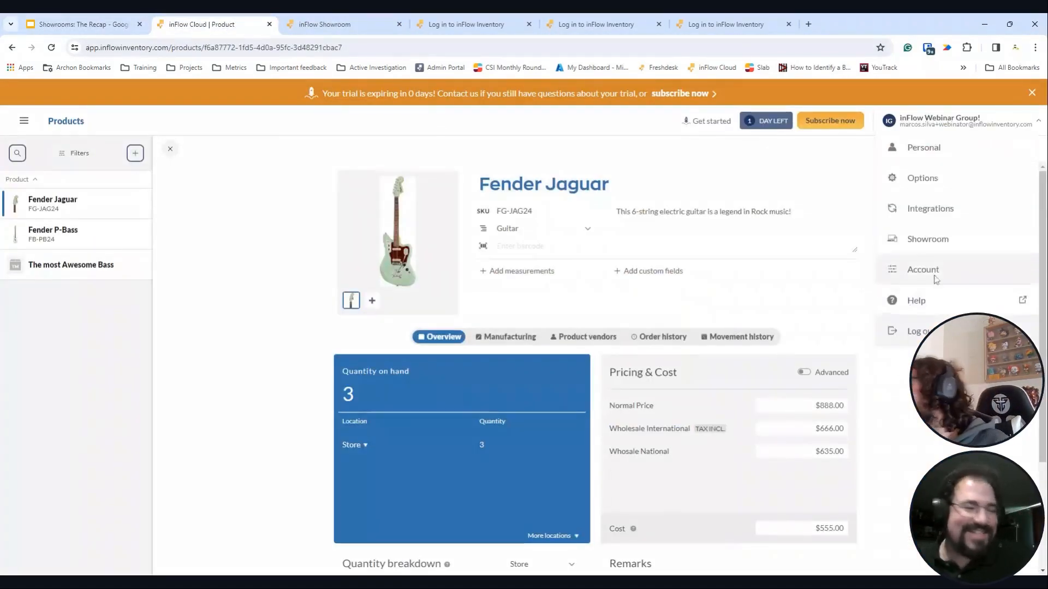
- Open the Showroom options and review the general settings, cancelling without saving
{"action": "left_click", "coordinate": [931, 236]}
{"action": "scroll", "coordinate": [491, 347], "scroll_direction": "down", "scroll_amount": 3}
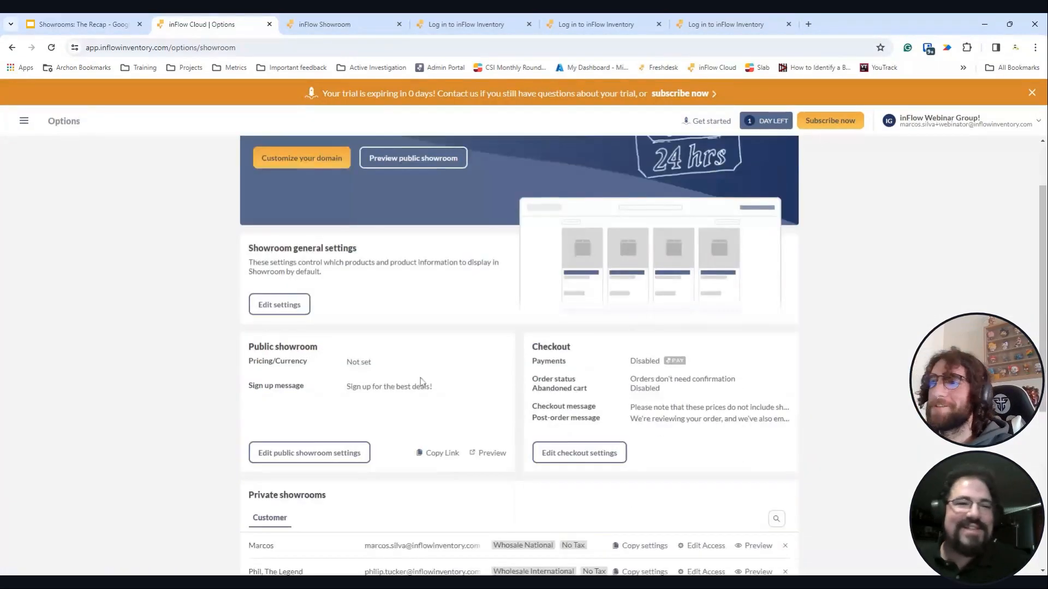
{"action": "scroll", "coordinate": [300, 361], "scroll_direction": "up", "scroll_amount": 3}
{"action": "scroll", "coordinate": [300, 375], "scroll_direction": "down", "scroll_amount": 1}
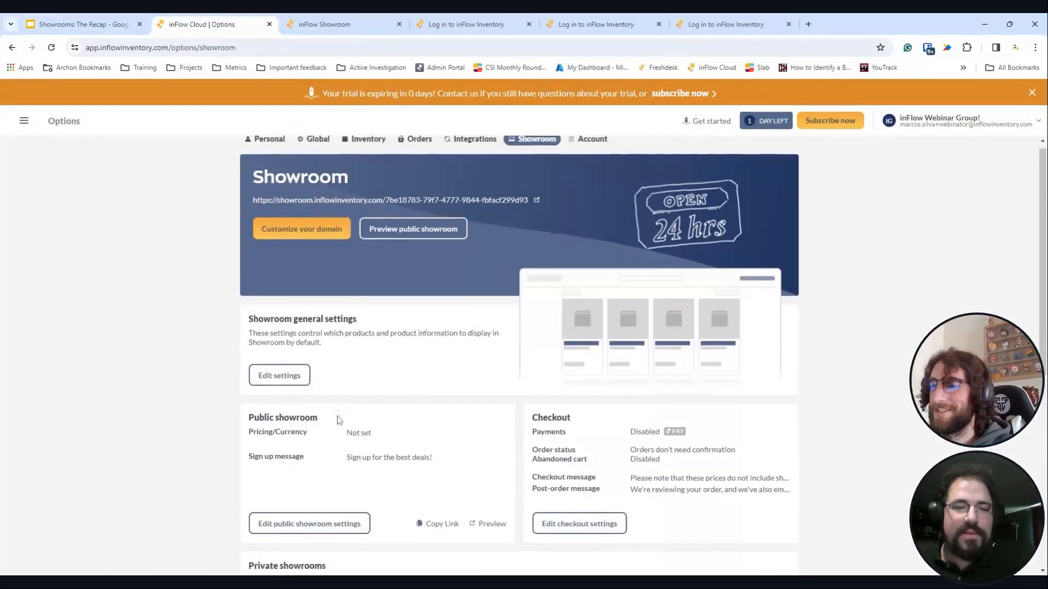
{"action": "left_click", "coordinate": [278, 329]}
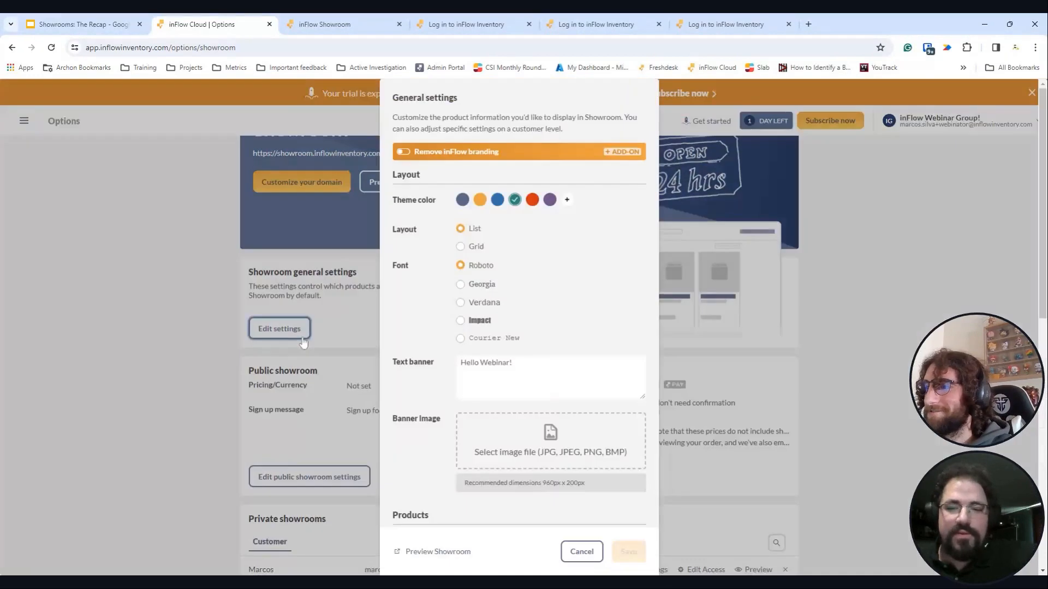
{"action": "scroll", "coordinate": [491, 358], "scroll_direction": "down", "scroll_amount": 2}
{"action": "scroll", "coordinate": [544, 440], "scroll_direction": "down", "scroll_amount": 7}
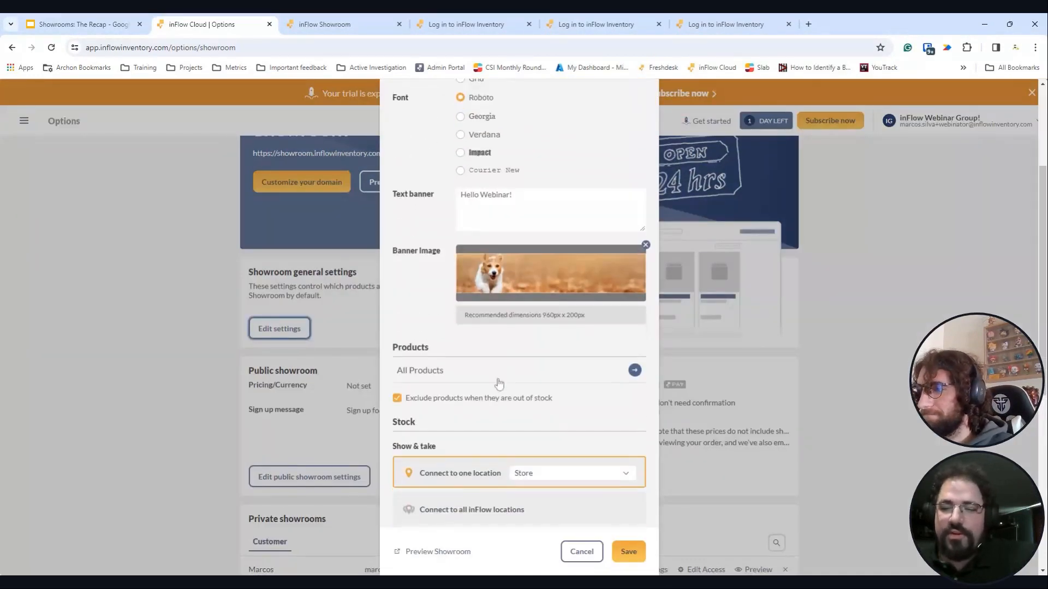
{"action": "scroll", "coordinate": [544, 441], "scroll_direction": "up", "scroll_amount": 3}
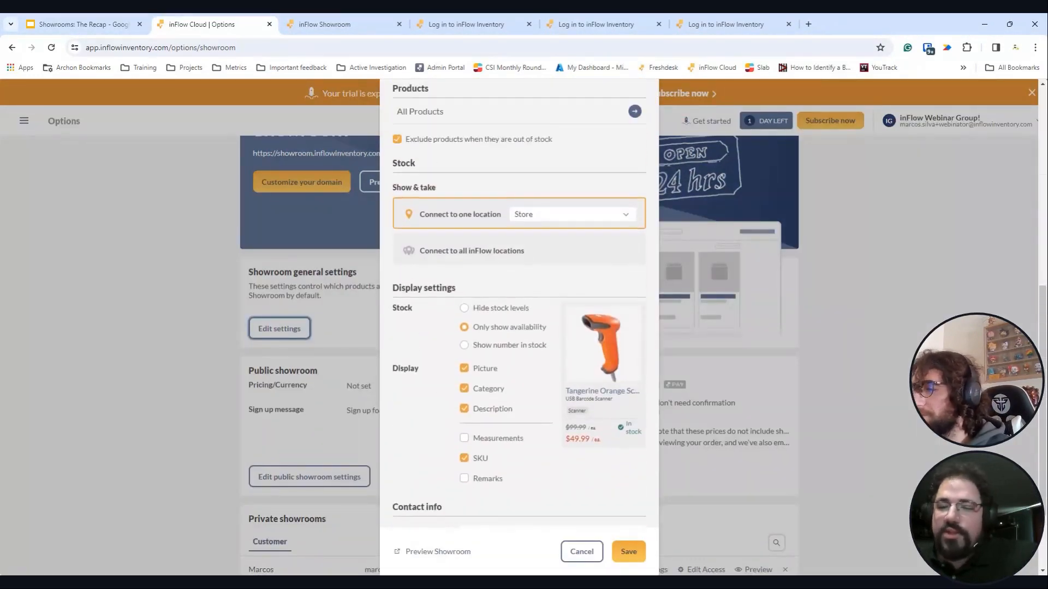
{"action": "left_click", "coordinate": [578, 555]}
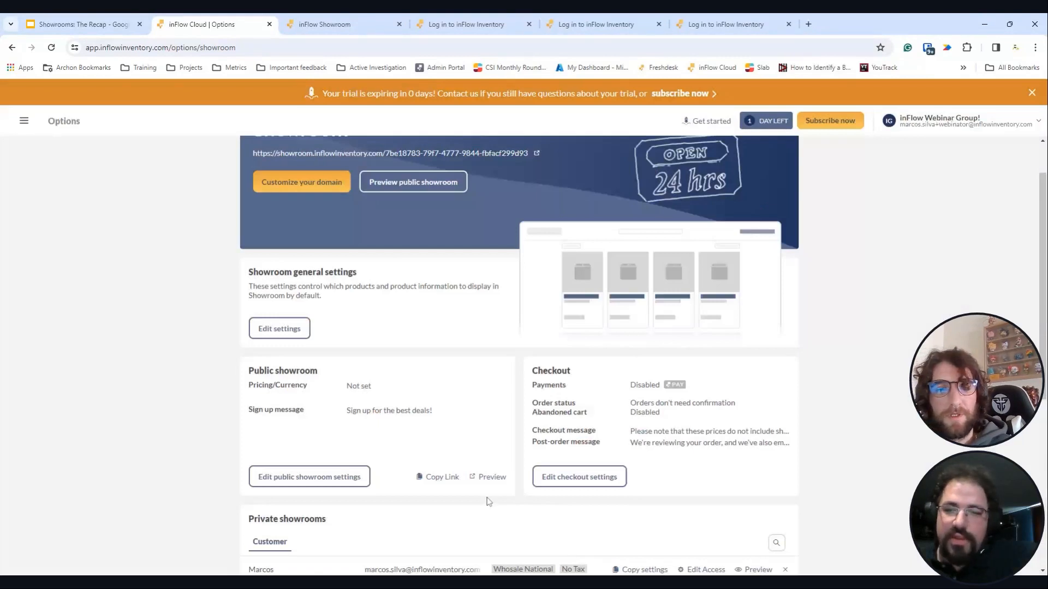
- Check the private showrooms: two customers on Whosale National and Wholesale International pricing
{"action": "scroll", "coordinate": [487, 501], "scroll_direction": "down", "scroll_amount": 3}
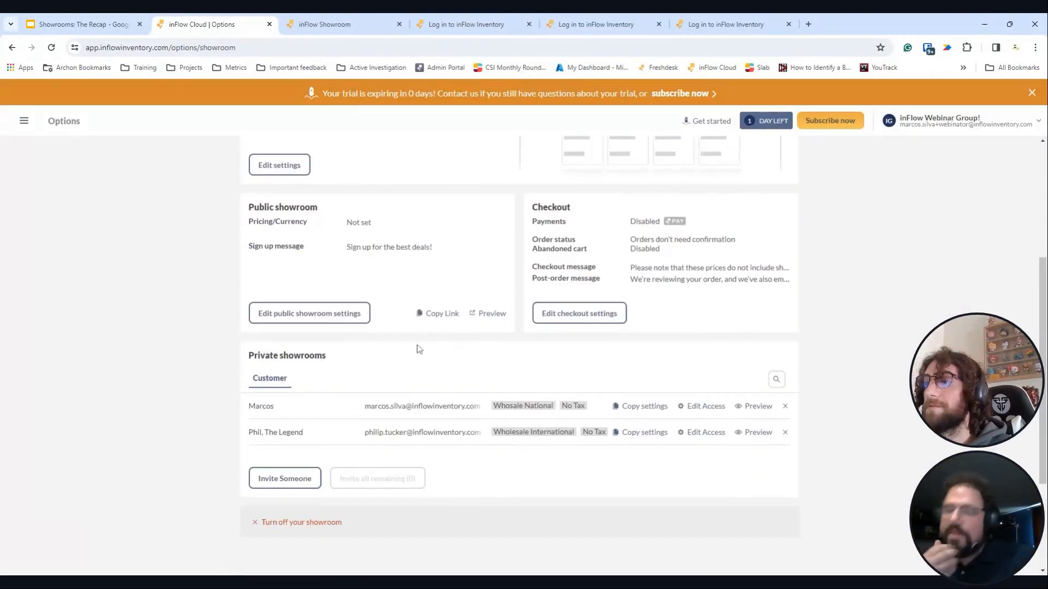
{"action": "left_click", "coordinate": [369, 30]}
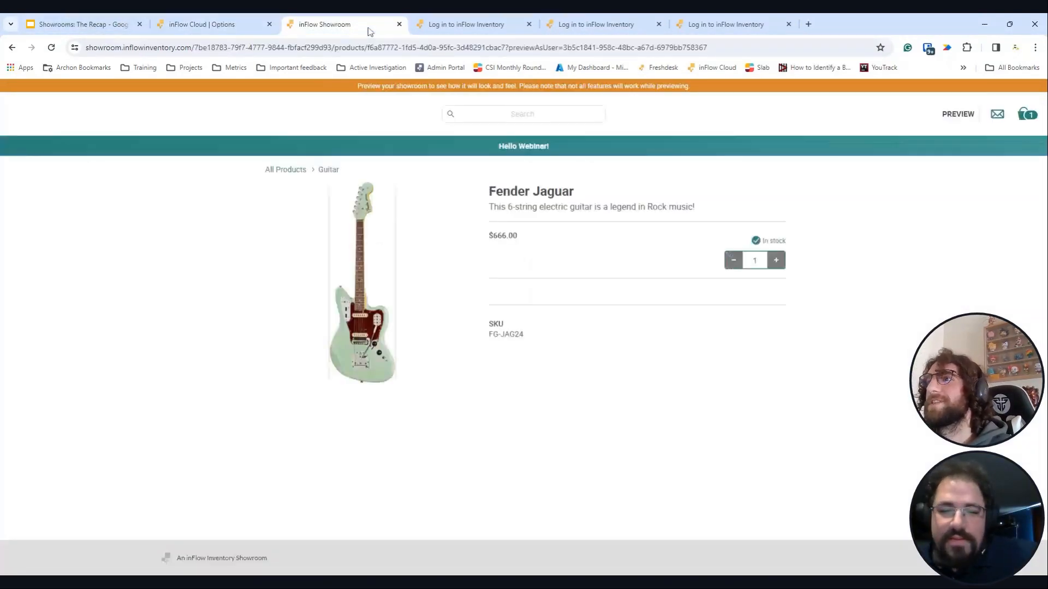
{"action": "left_click", "coordinate": [158, 24]}
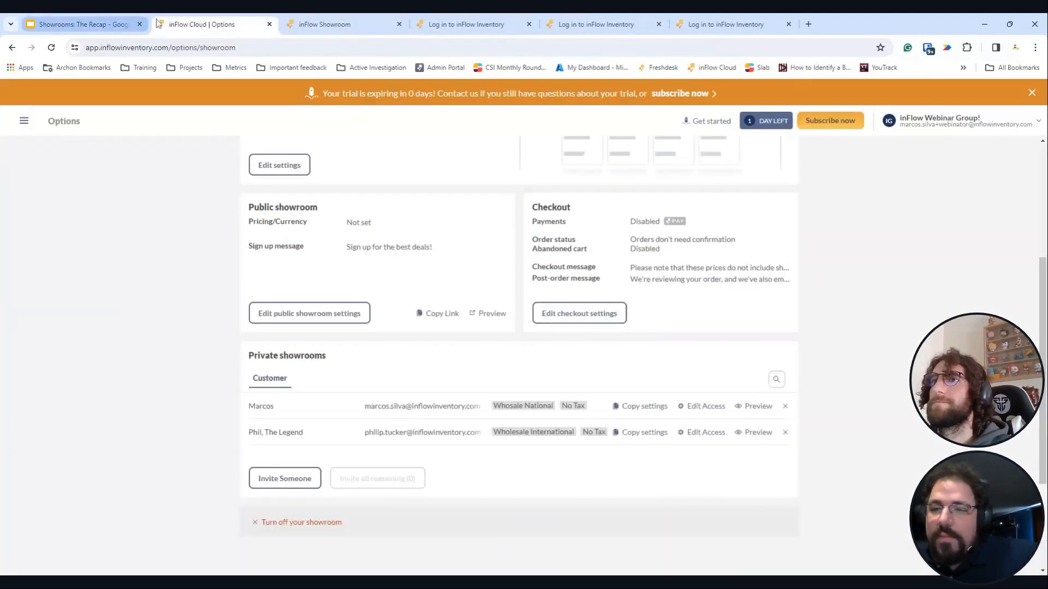
{"action": "left_click", "coordinate": [24, 121]}
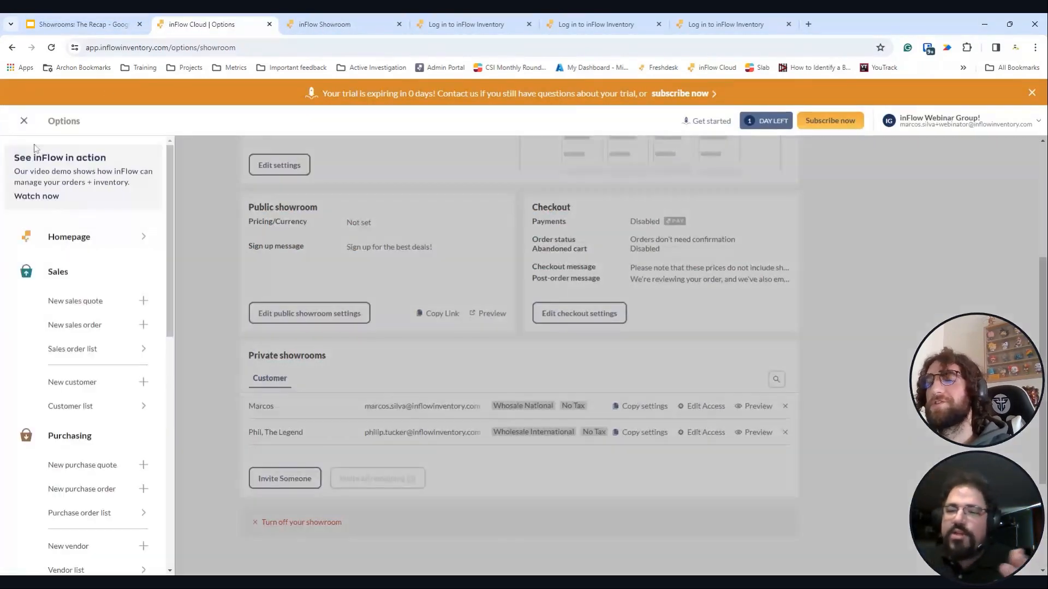
- Open sales order SO-000001: Fender Jaguar $666 and Fender P-Bass $635, totalling $1,301.00
{"action": "left_click", "coordinate": [77, 348]}
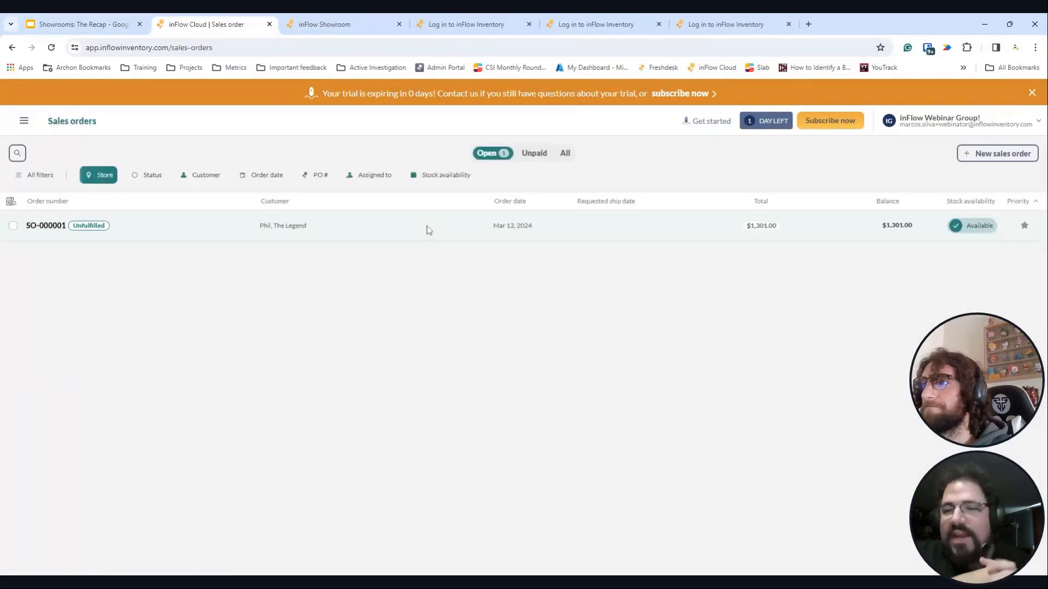
{"action": "left_click", "coordinate": [429, 230]}
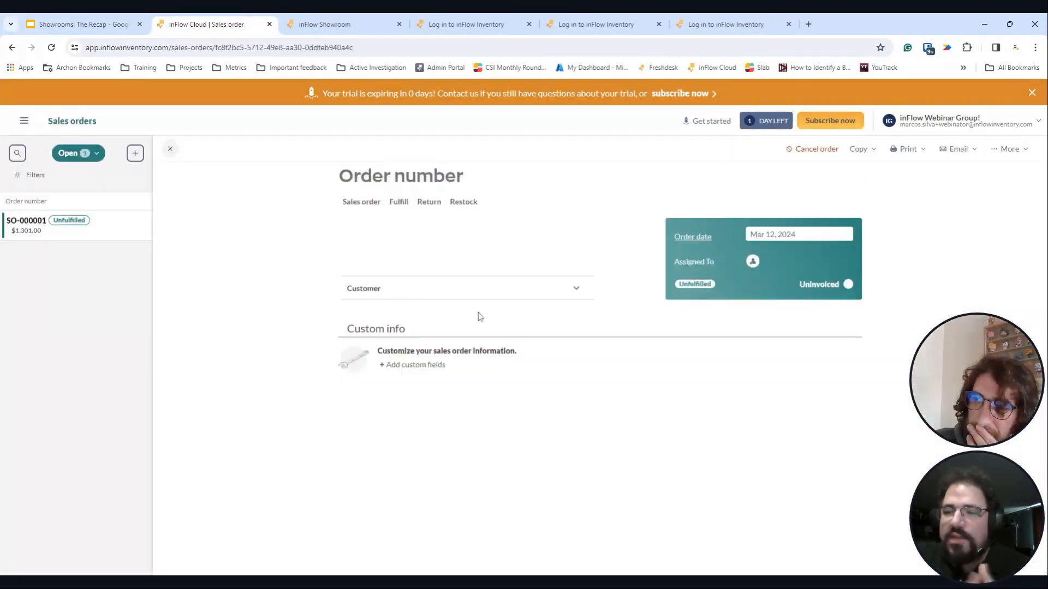
{"action": "scroll", "coordinate": [637, 281], "scroll_direction": "down", "scroll_amount": 2}
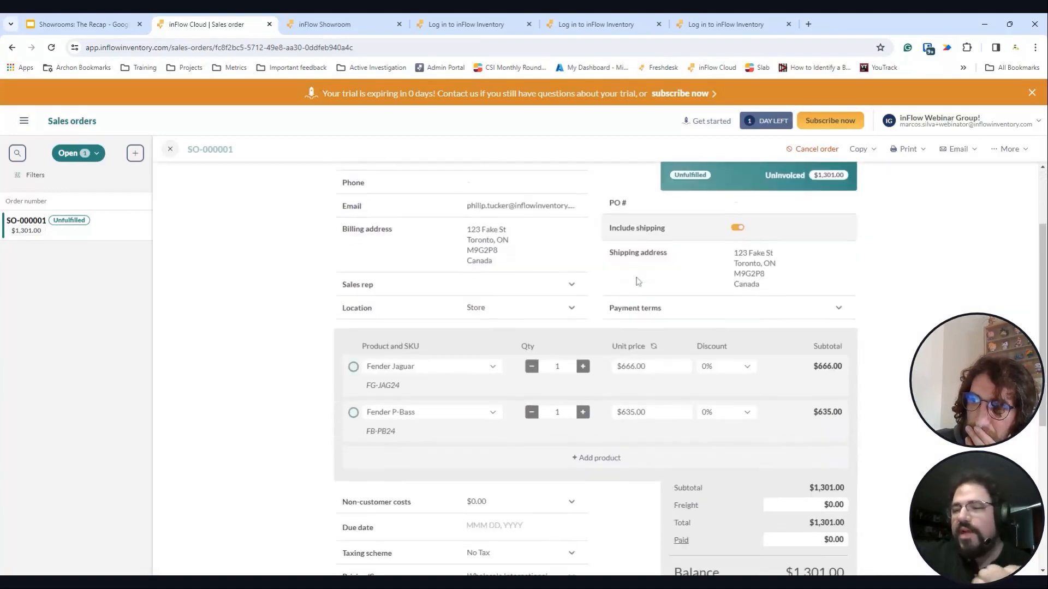
{"action": "scroll", "coordinate": [638, 281], "scroll_direction": "down", "scroll_amount": 1}
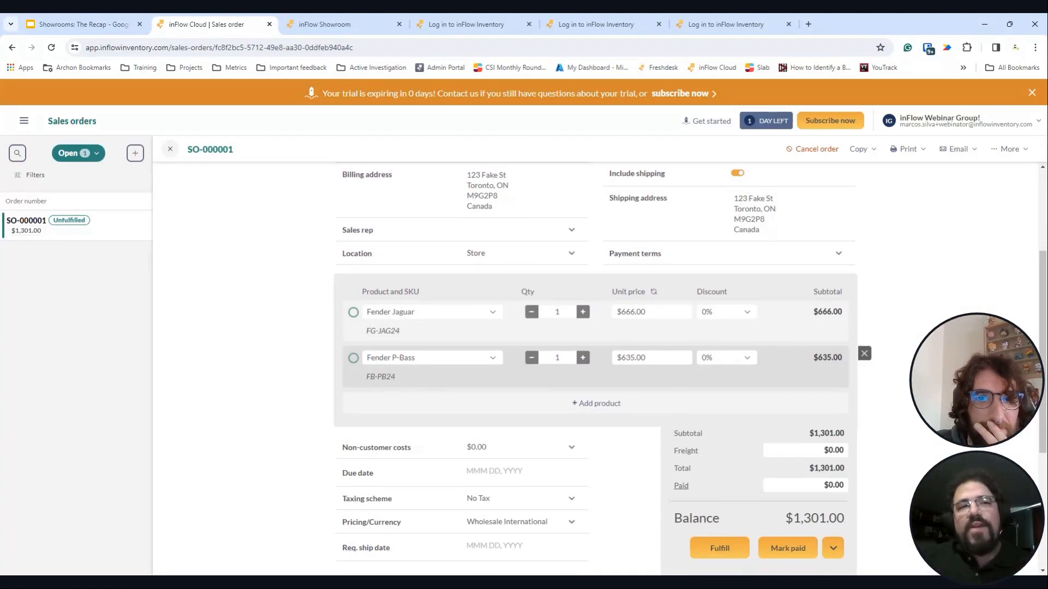
{"action": "scroll", "coordinate": [604, 452], "scroll_direction": "up", "scroll_amount": 3}
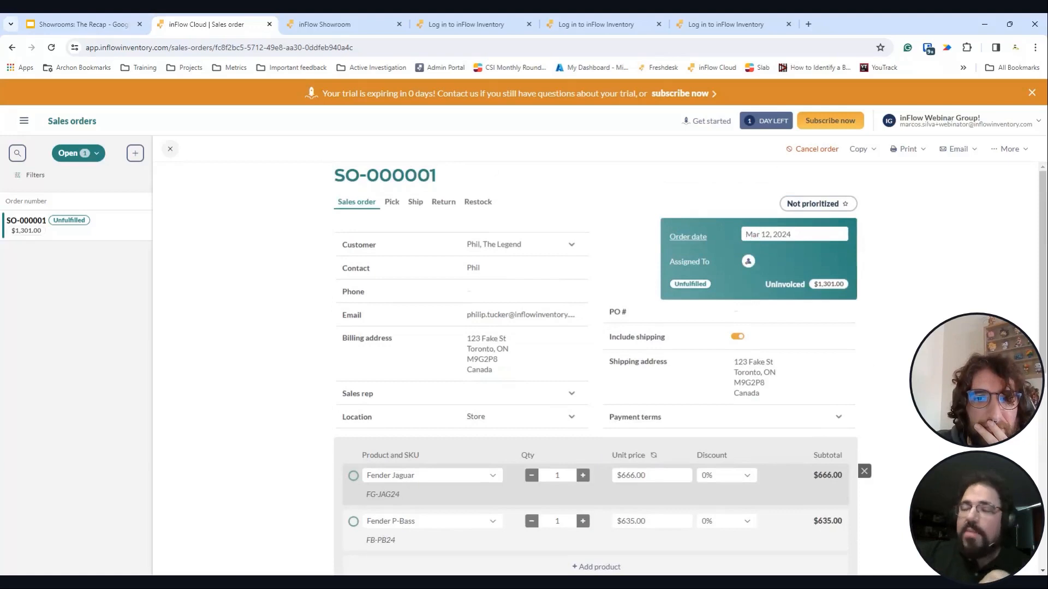
{"action": "scroll", "coordinate": [604, 451], "scroll_direction": "down", "scroll_amount": 1}
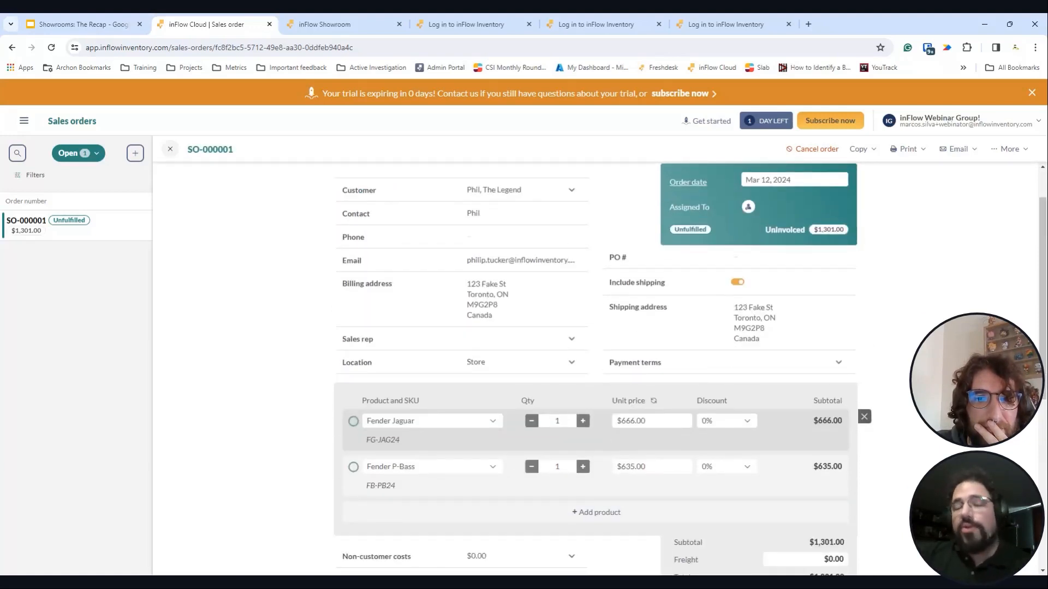
{"action": "scroll", "coordinate": [604, 456], "scroll_direction": "down", "scroll_amount": 1}
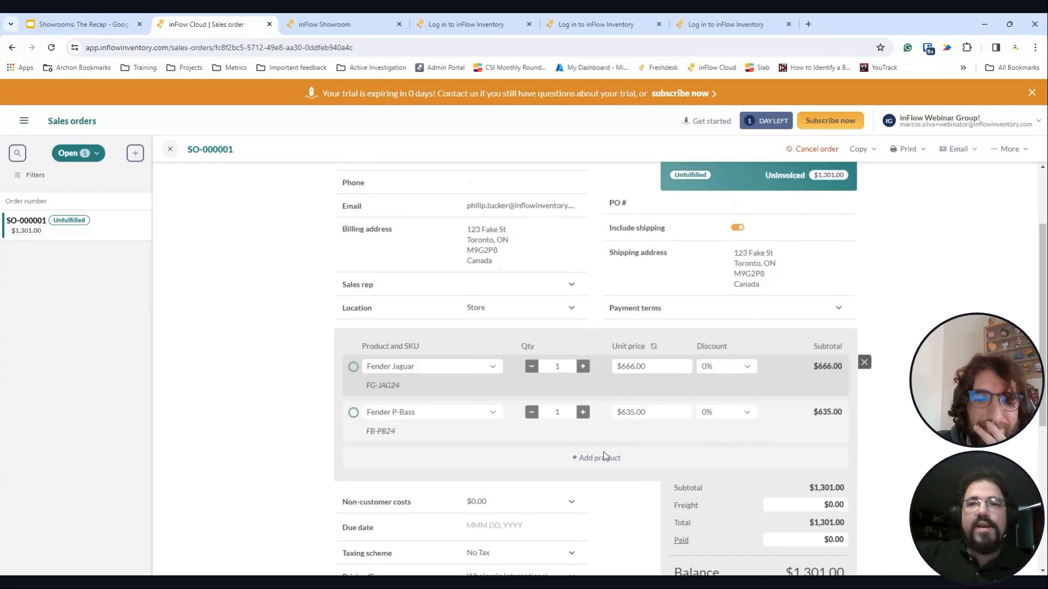
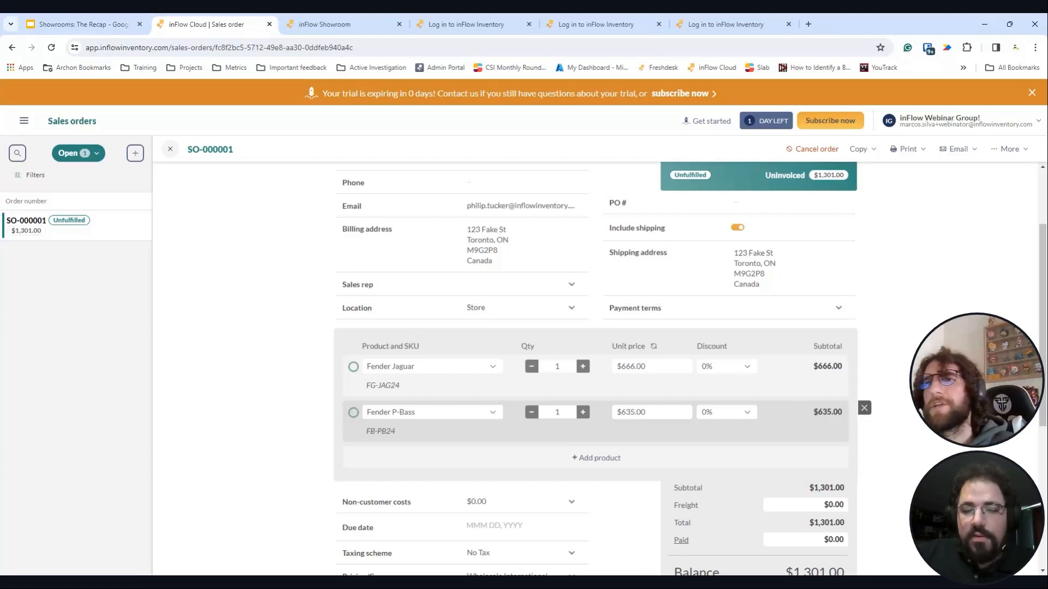
- Mark the items on sales order SO-000001 as fulfilled
{"action": "left_click", "coordinate": [24, 121]}
{"action": "left_click", "coordinate": [224, 259]}
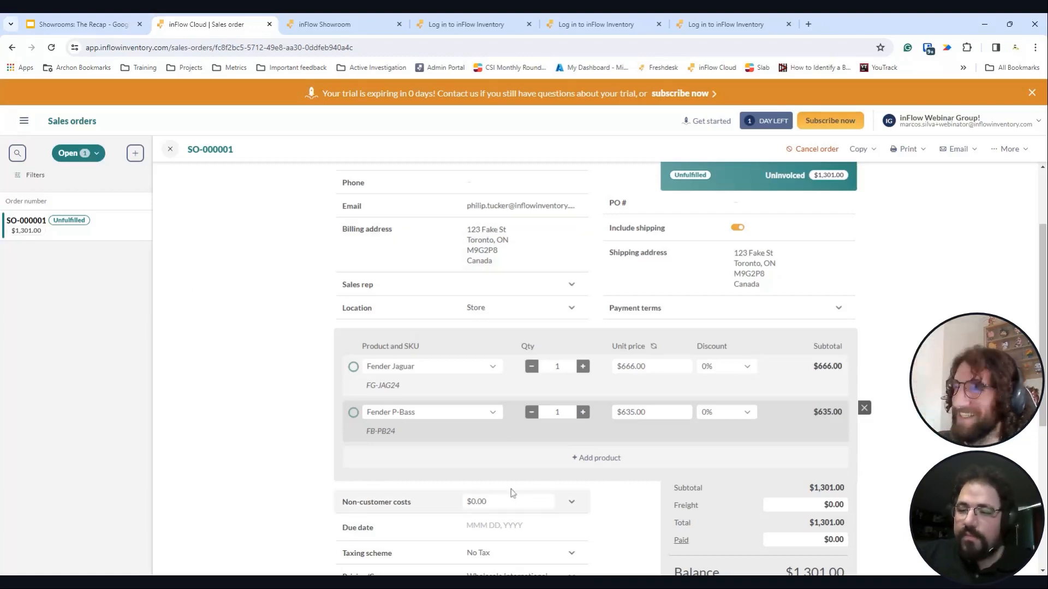
{"action": "scroll", "coordinate": [678, 304], "scroll_direction": "down", "scroll_amount": 1}
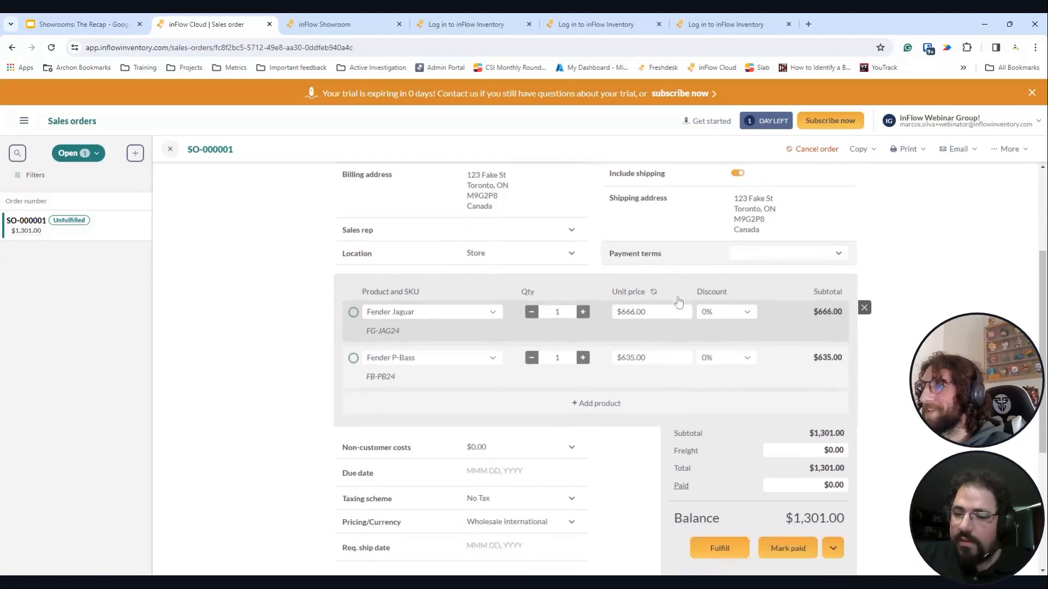
{"action": "left_click", "coordinate": [841, 548]}
{"action": "left_click", "coordinate": [801, 532]}
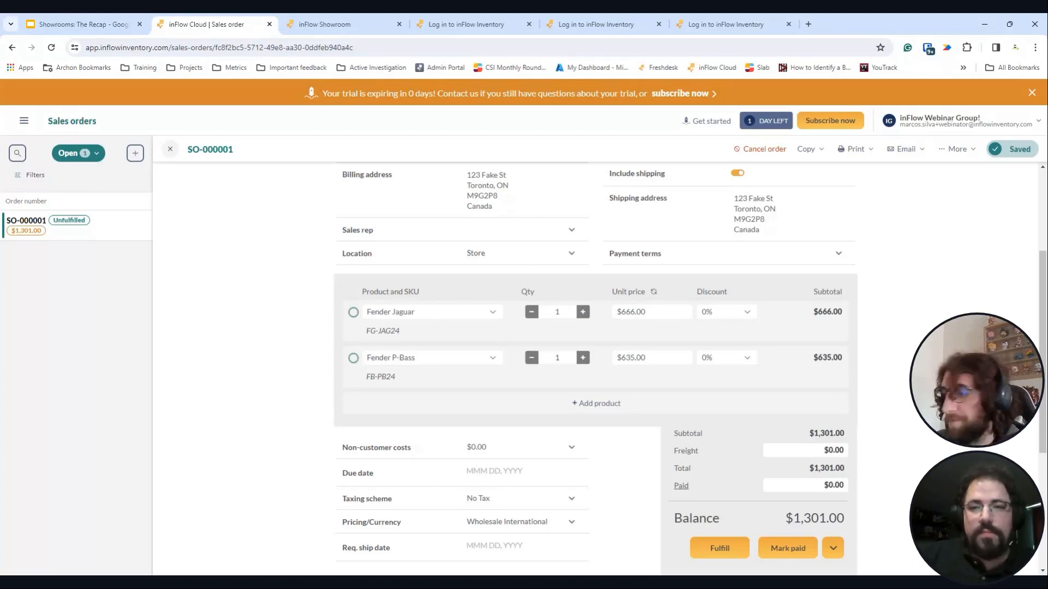
{"action": "left_click", "coordinate": [788, 551]}
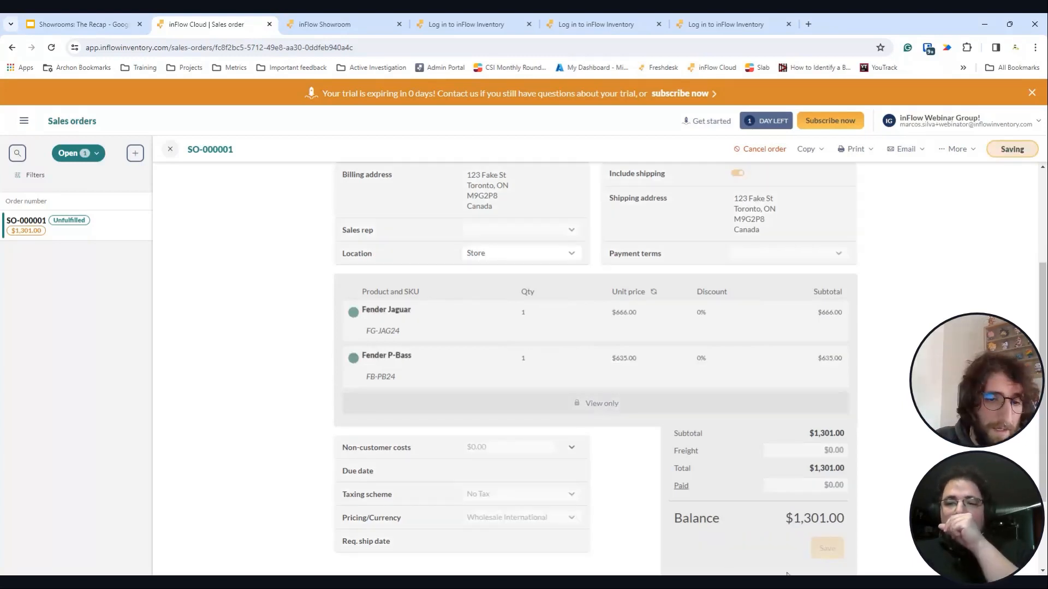
- Enter 500 as the paid amount and save the partial payment, leaving $801.00 due
{"action": "left_click", "coordinate": [835, 451]}
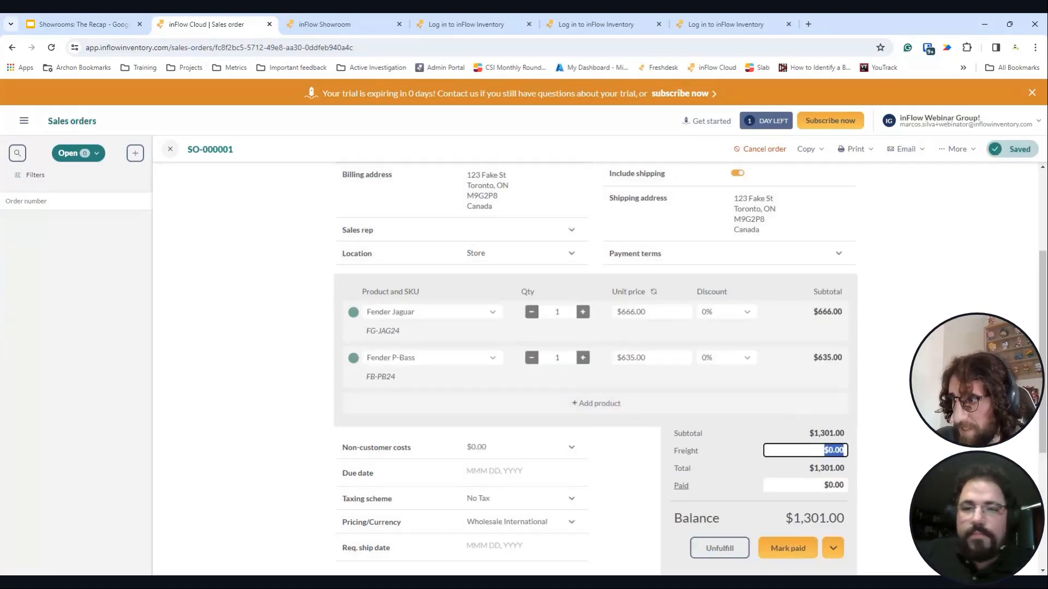
{"action": "left_click", "coordinate": [835, 486]}
{"action": "type", "text": "500"}
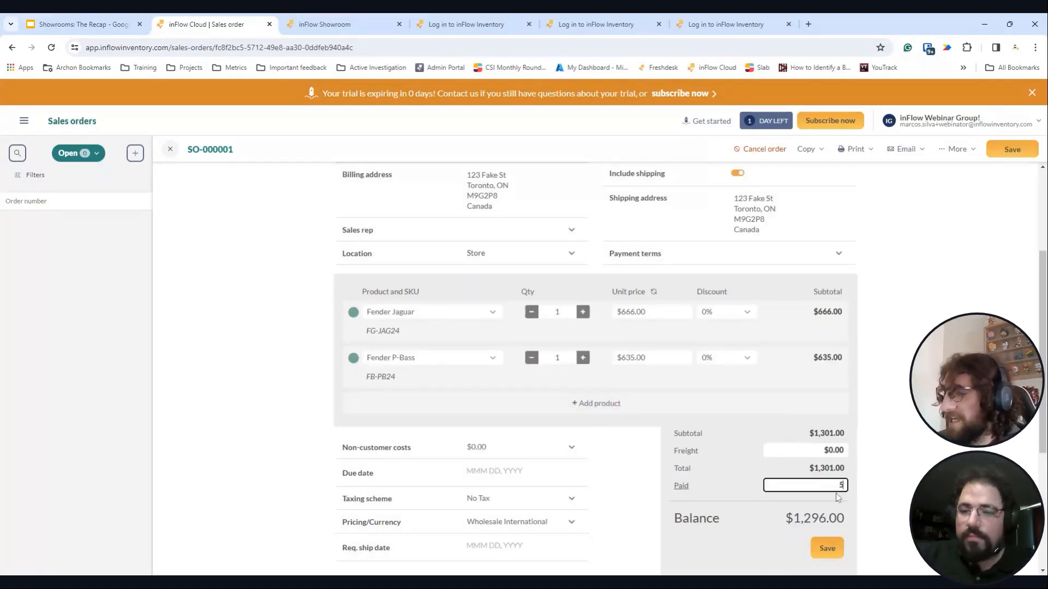
{"action": "left_click", "coordinate": [828, 549]}
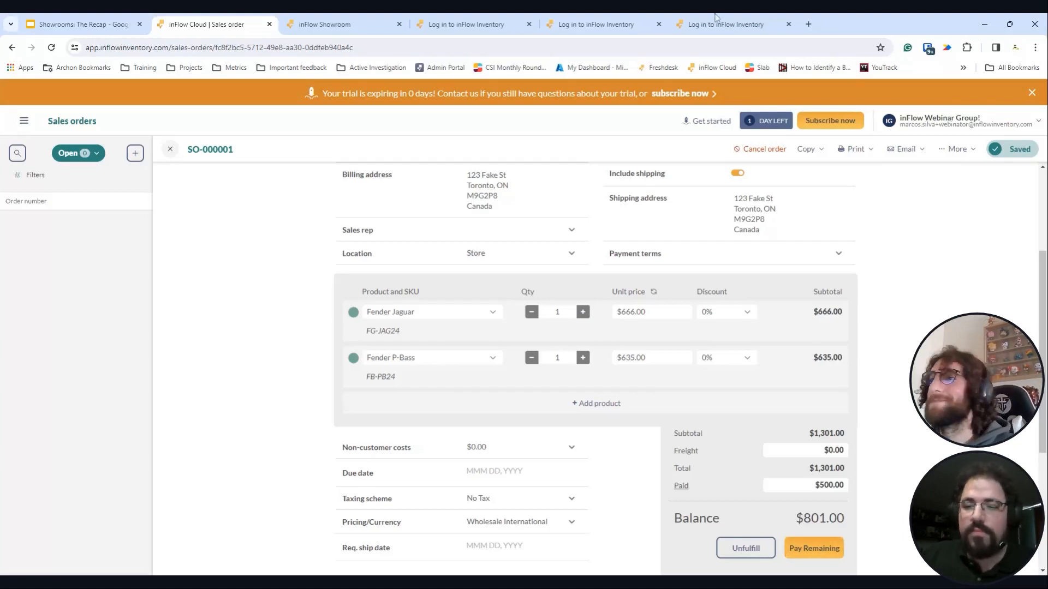
{"action": "left_click", "coordinate": [82, 24]}
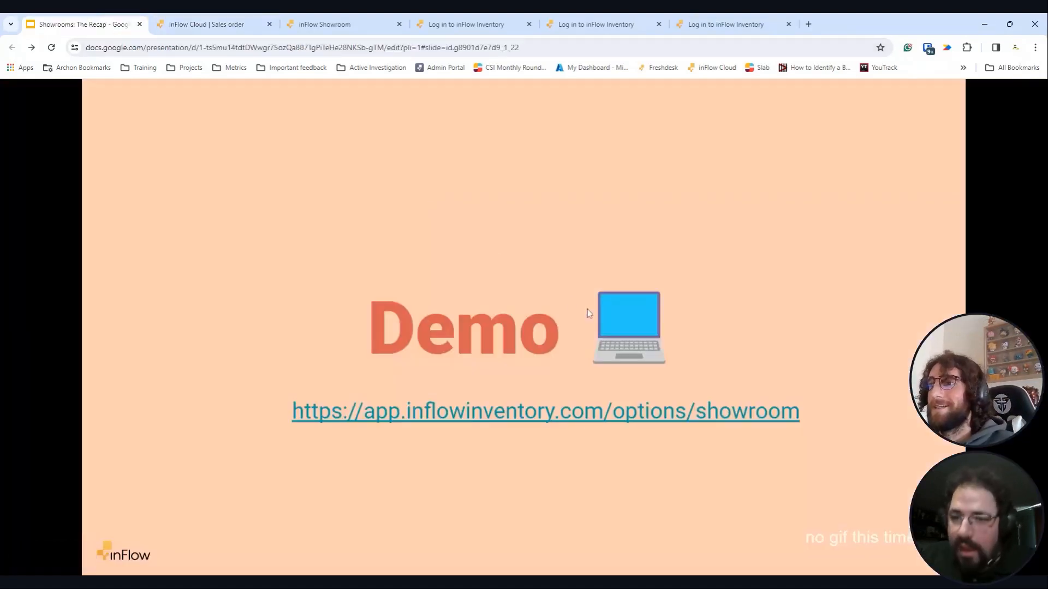
{"action": "left_click", "coordinate": [201, 27]}
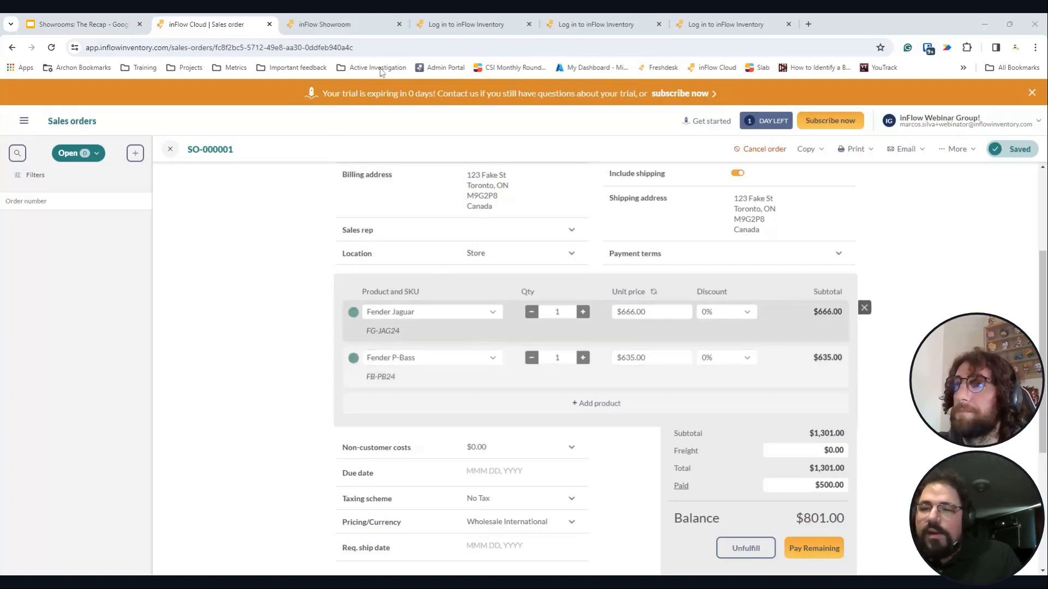
- Return to the Showrooms: The Recap deck and advance past the Demo slide
{"action": "left_click", "coordinate": [82, 23]}
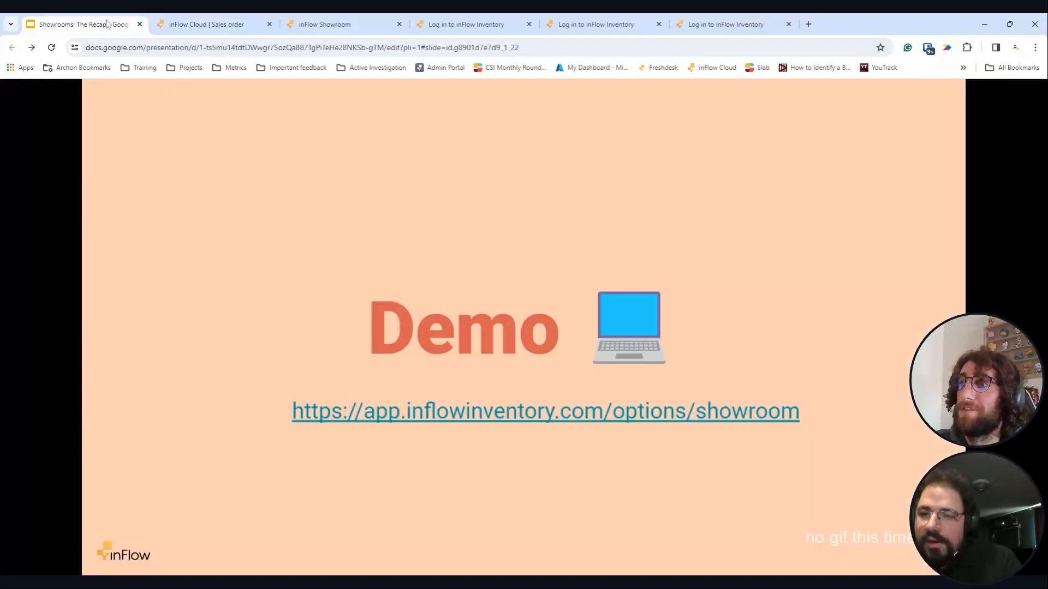
{"action": "left_click", "coordinate": [513, 371]}
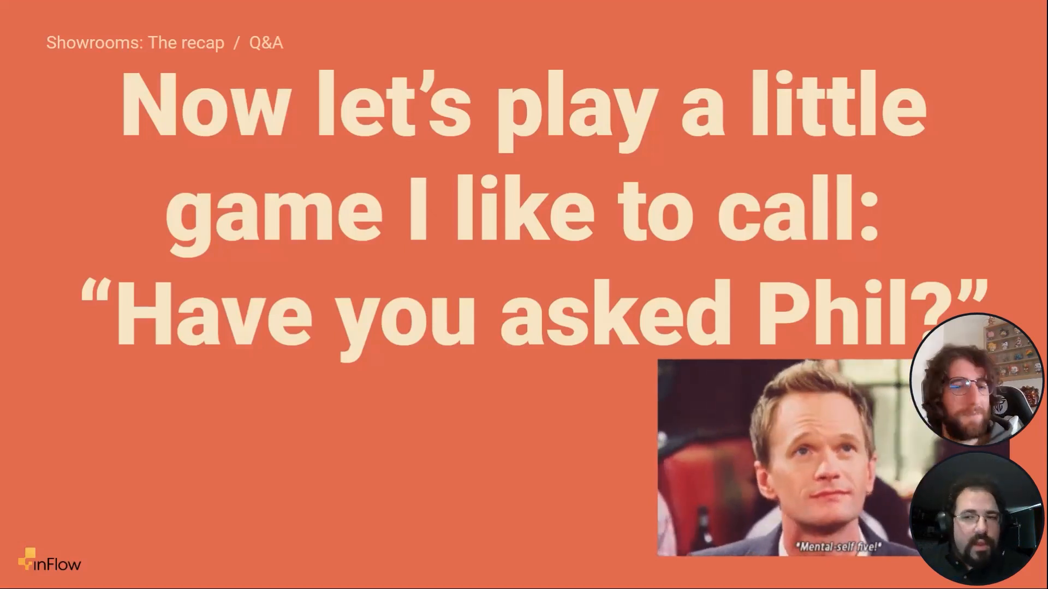
{"action": "key", "text": "Right"}
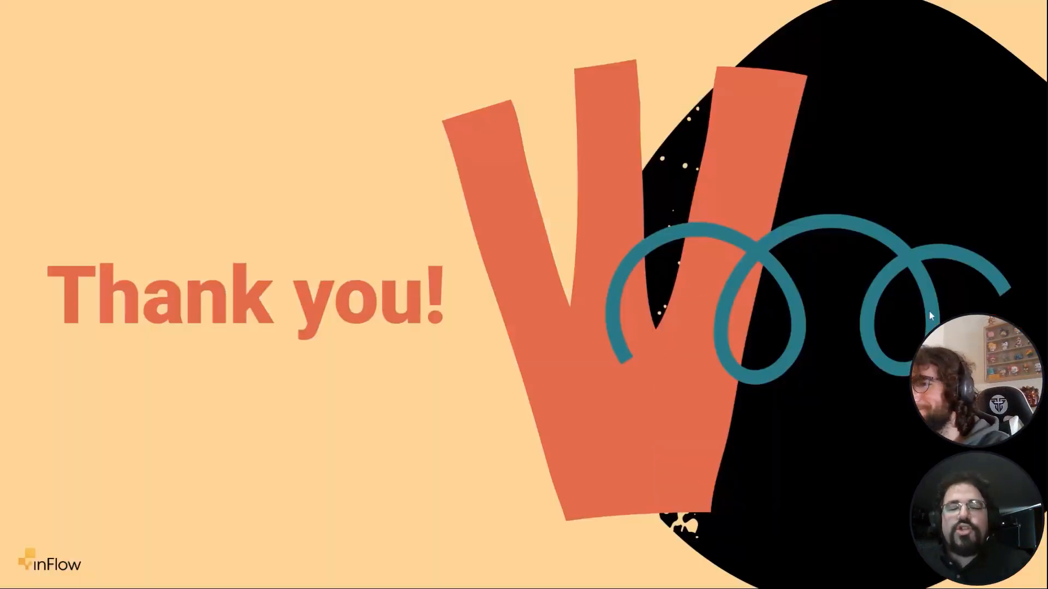
{"action": "key", "text": "Left"}
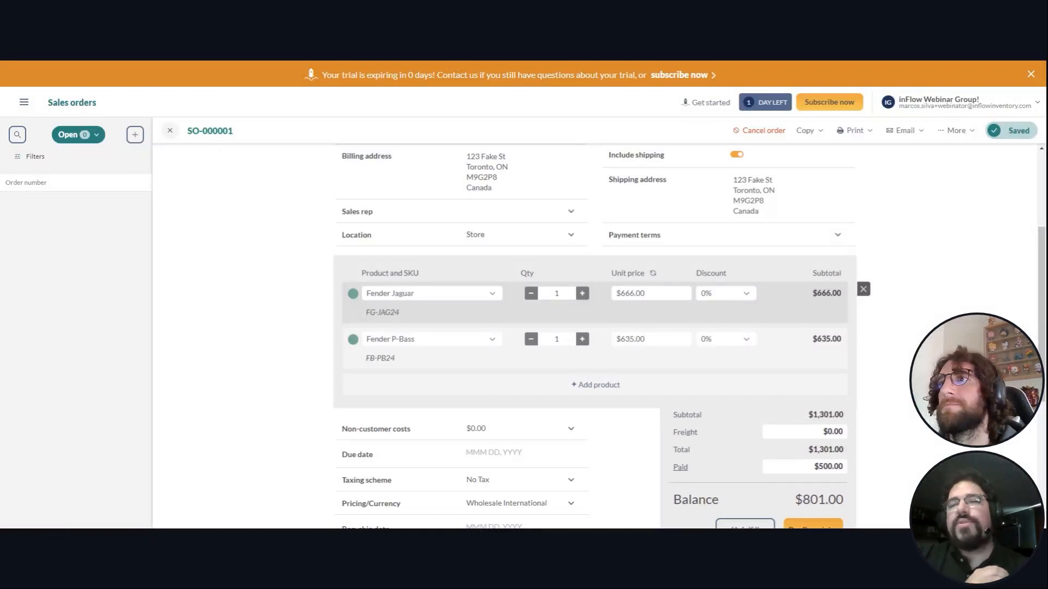
- Switch from sales order SO-000001 to the showroom preview showing the Fender Jaguar page
{"action": "key", "text": "ctrl+Tab"}
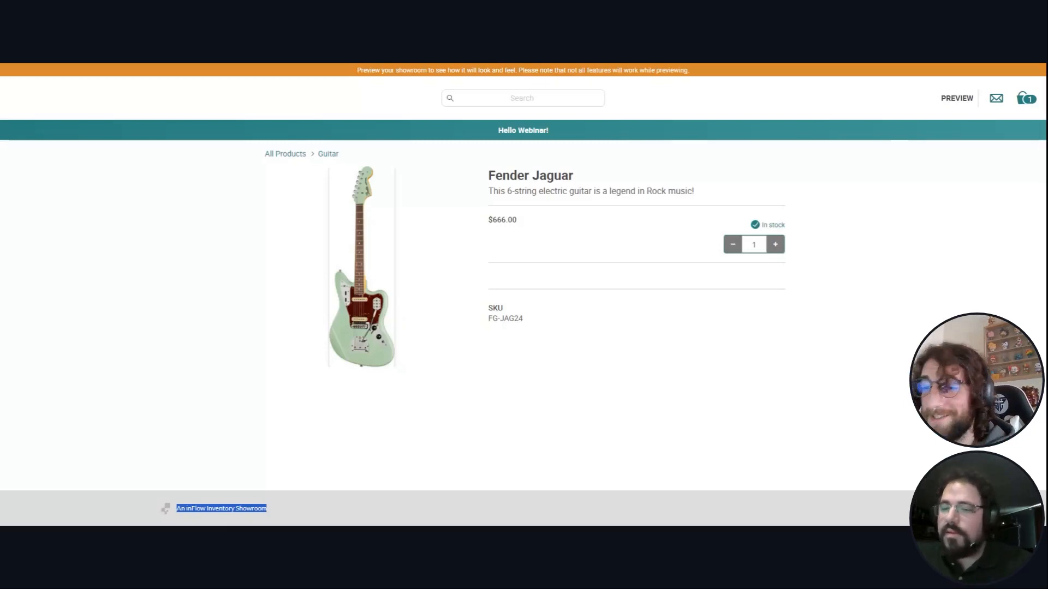
- Go back from the Fender Jaguar page to the All Products listing with both Fender guitars
{"action": "double_click", "coordinate": [221, 509]}
{"action": "triple_click", "coordinate": [221, 509]}
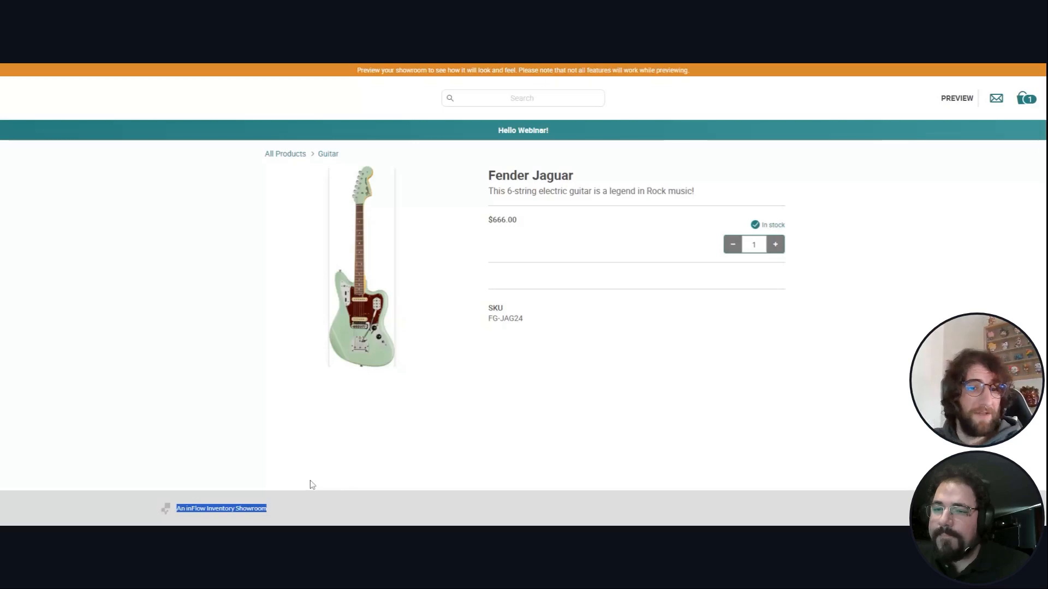
{"action": "left_click", "coordinate": [286, 154]}
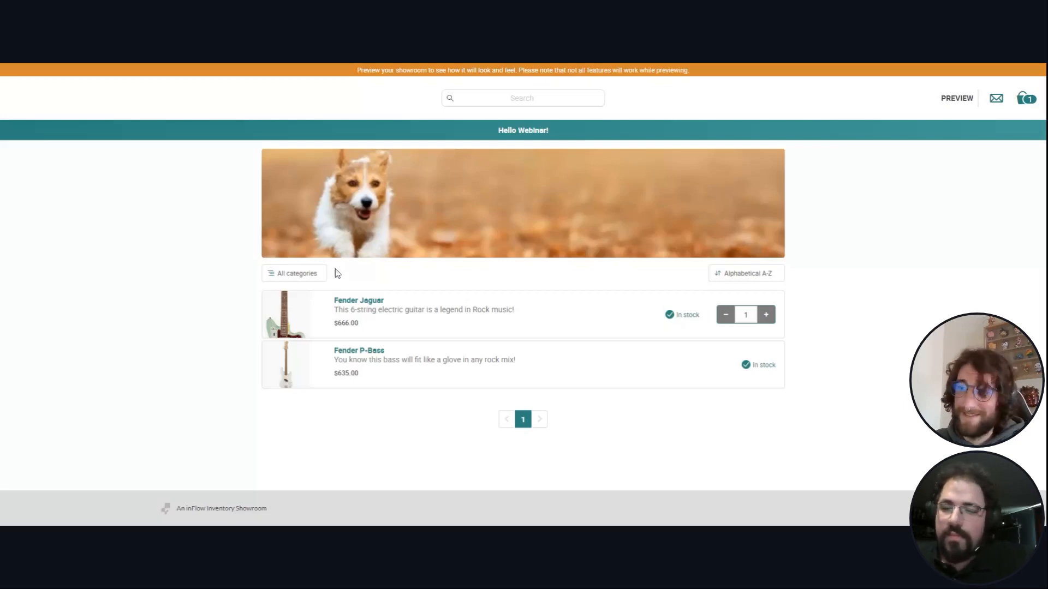
{"action": "triple_click", "coordinate": [221, 508]}
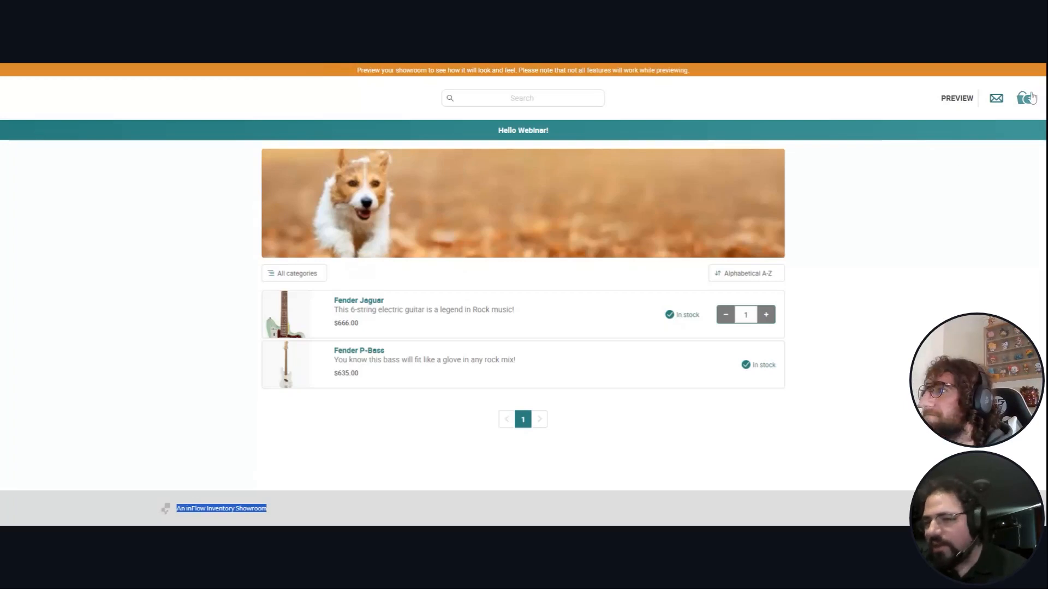
{"action": "mouse_move", "coordinate": [755, 363]}
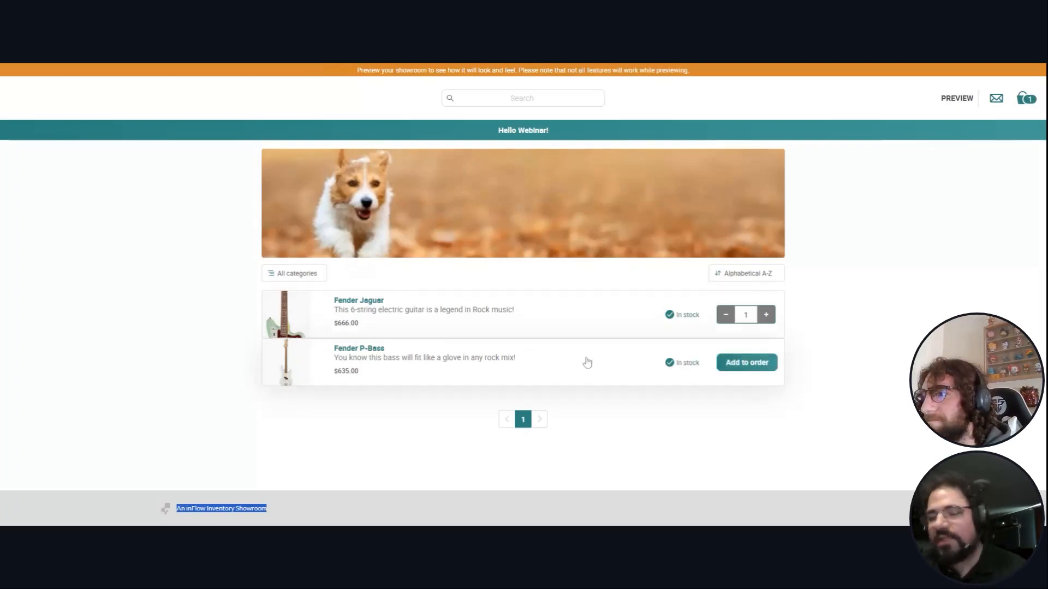
- Filter the showroom listing to Guitar, then to Bass, leaving only the Fender P-Bass at $635.00
{"action": "left_click", "coordinate": [321, 272]}
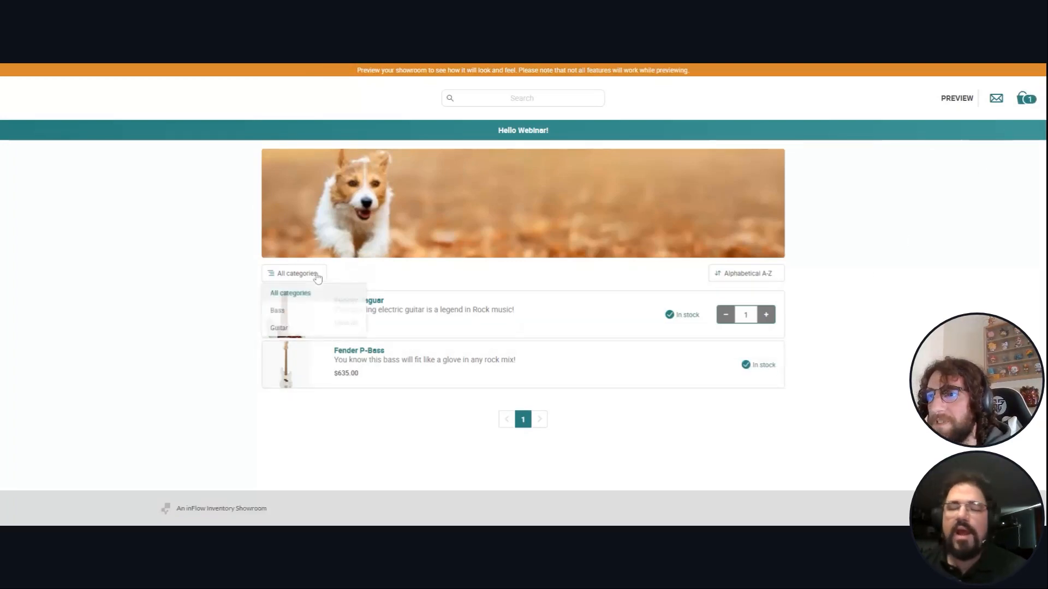
{"action": "left_click", "coordinate": [333, 327]}
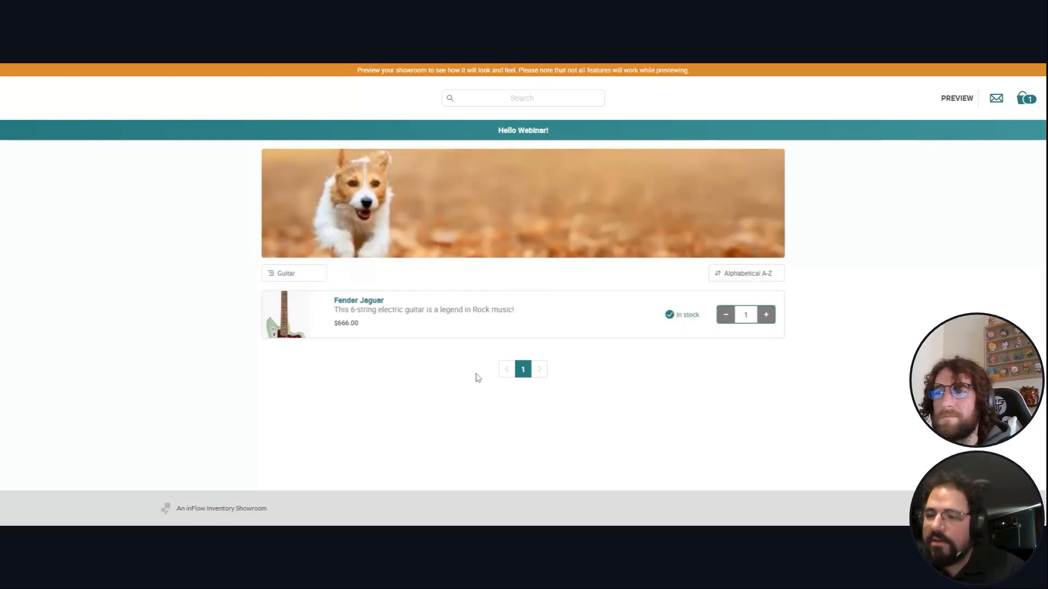
{"action": "left_click", "coordinate": [321, 275]}
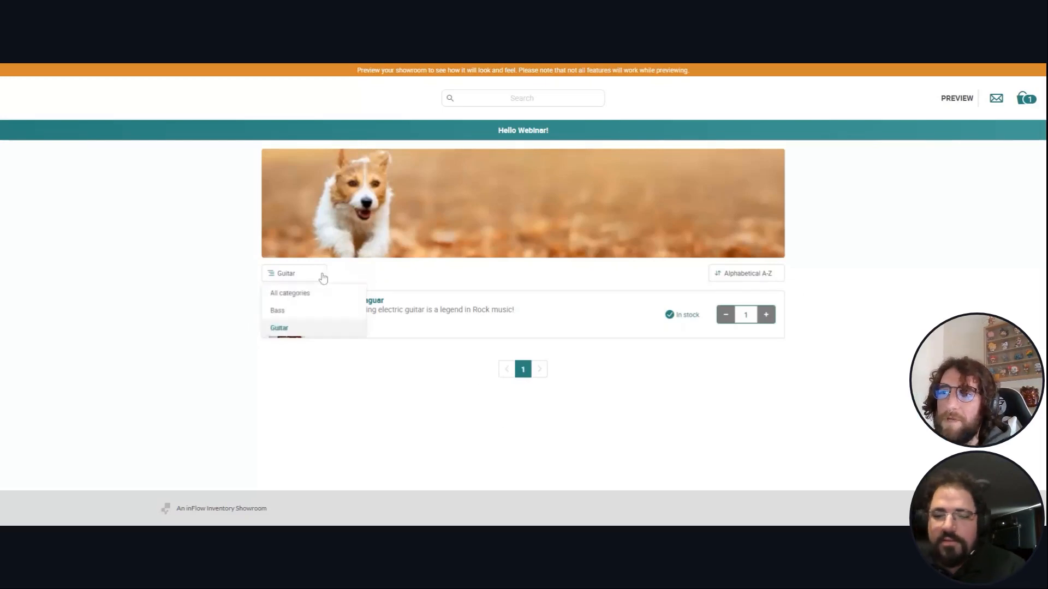
{"action": "left_click", "coordinate": [304, 310]}
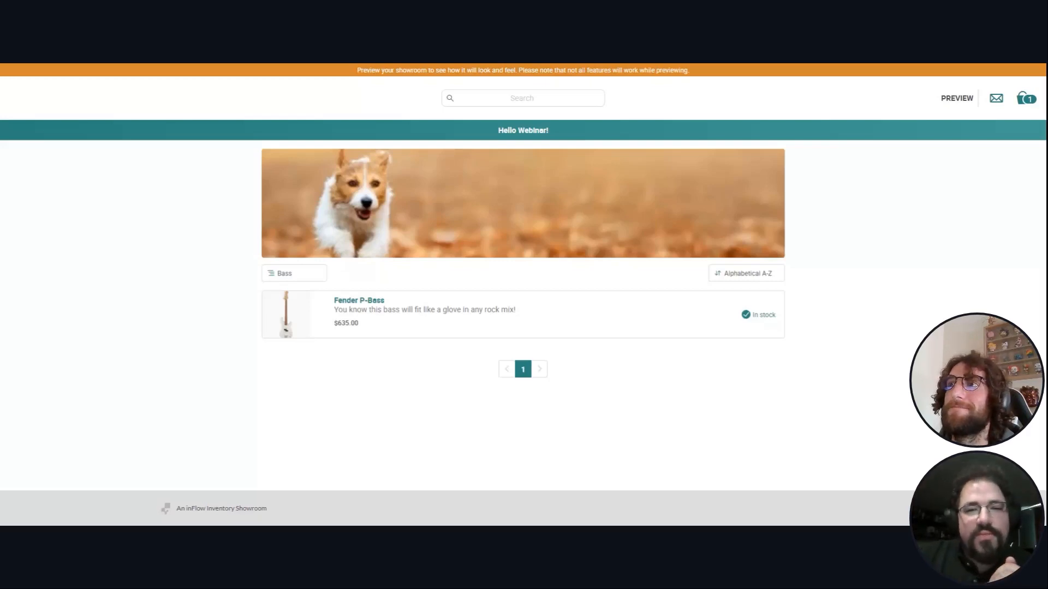
- Present the deck full screen, ending on the 'Have you asked Phil?' Q&A slide
{"action": "key", "text": "ctrl+Tab"}
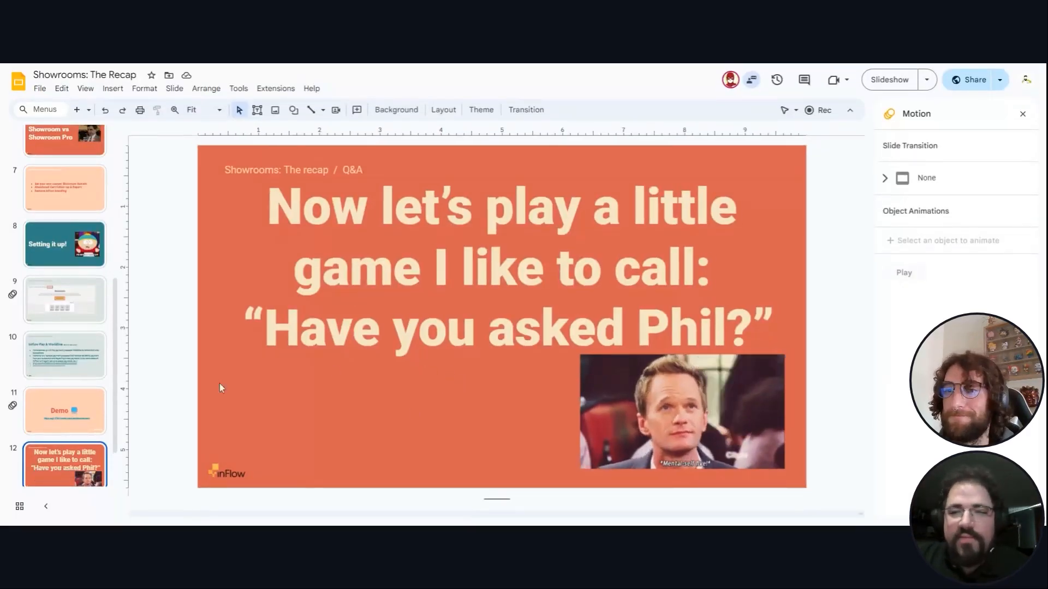
{"action": "left_click", "coordinate": [897, 80]}
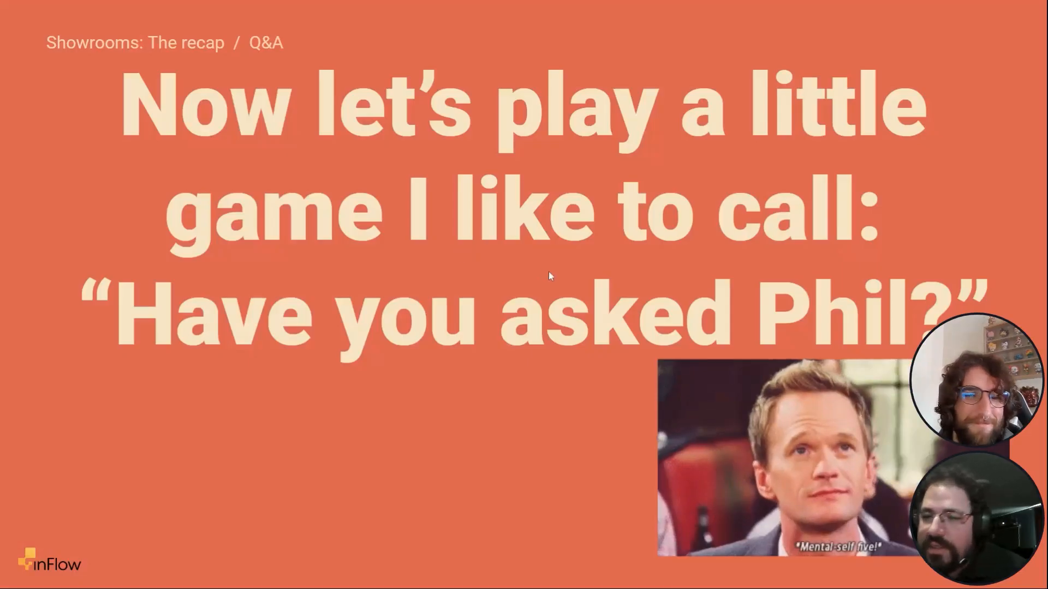
{"action": "left_click", "coordinate": [548, 272]}
{"action": "key", "text": "Left"}
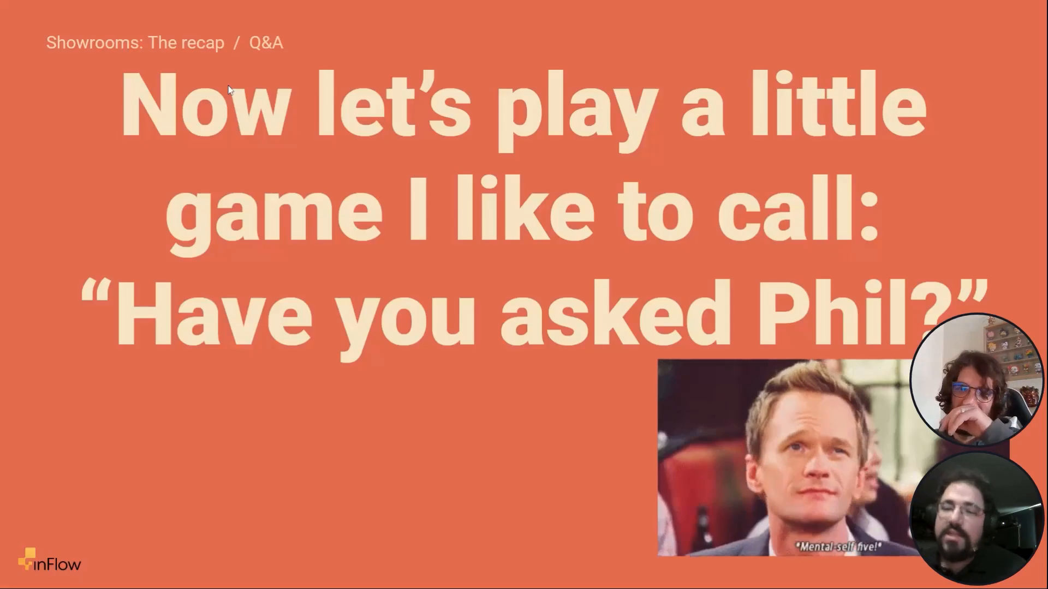